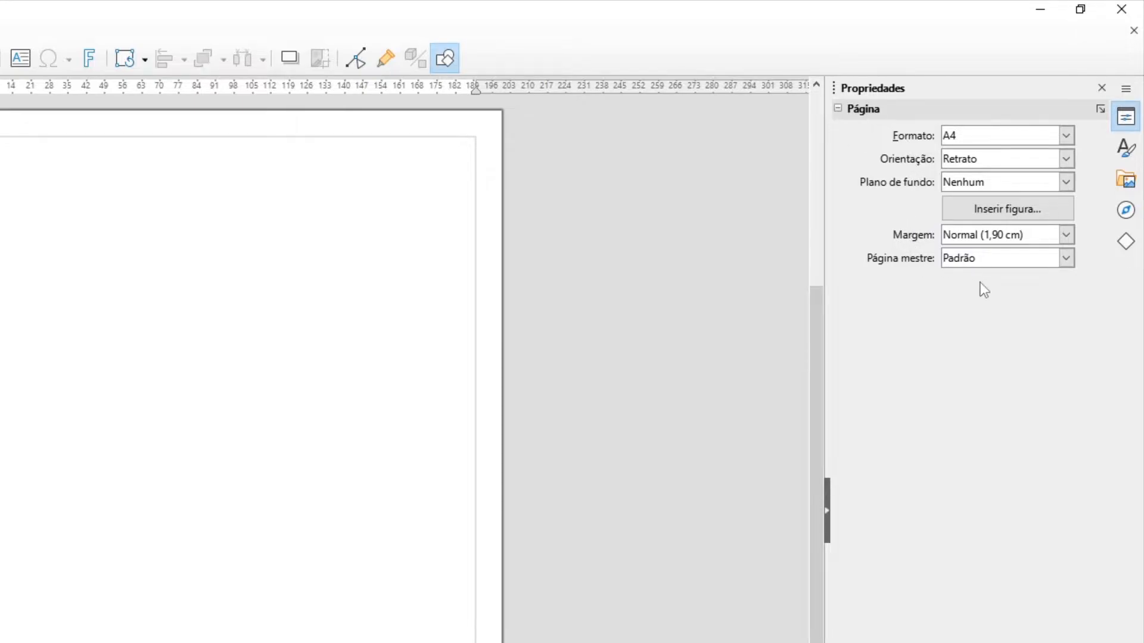
Examine the available paper formats for the page without changing the A4 setting
click(984, 140)
key(ctrl)
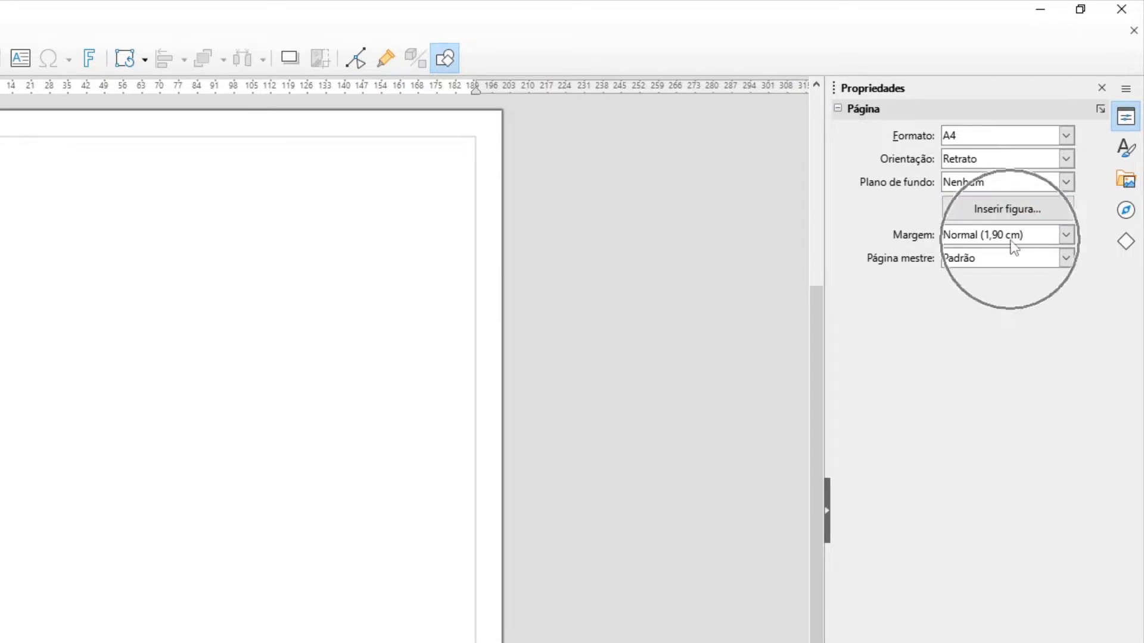
key(ctrl)
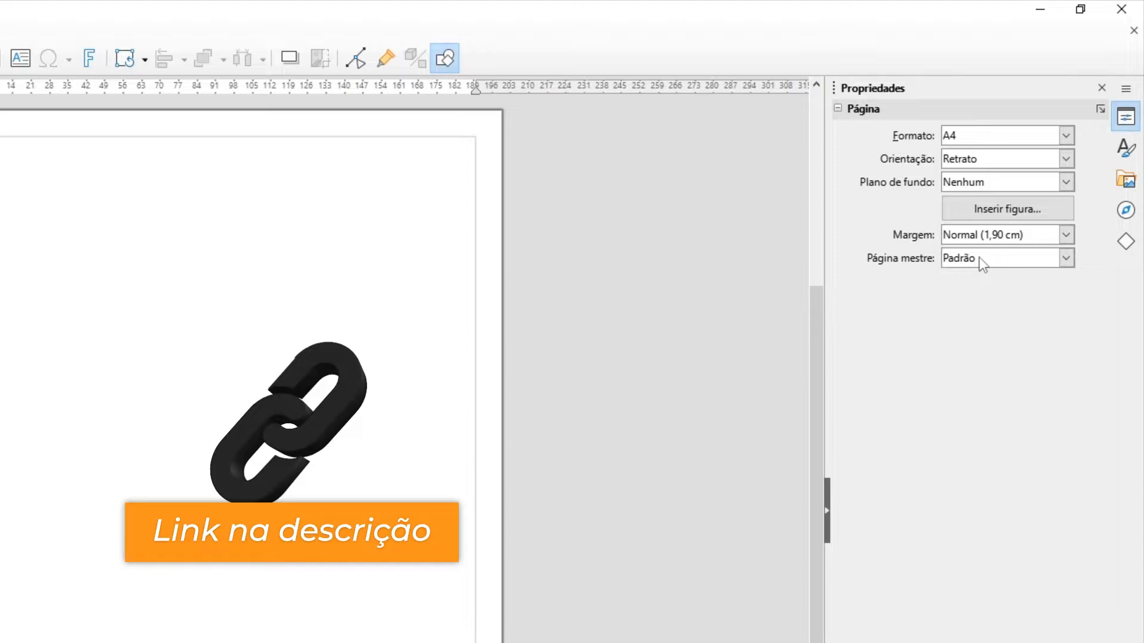
click(990, 137)
scroll(1004, 321, up, 1)
scroll(1004, 320, down, 5)
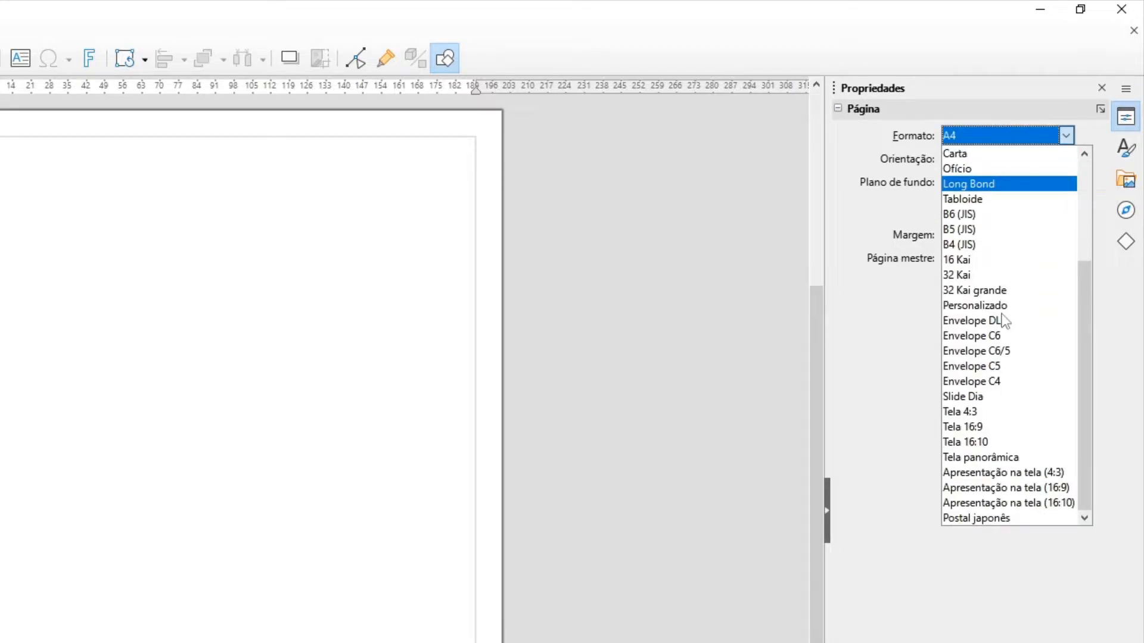
scroll(1005, 238, up, 5)
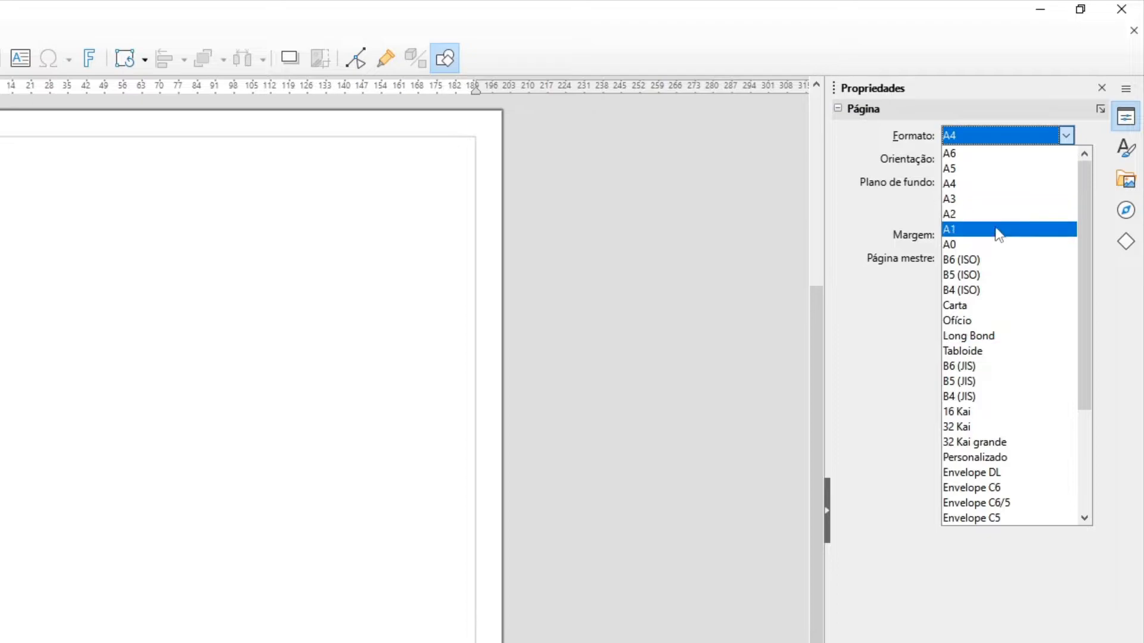
scroll(998, 277, down, 5)
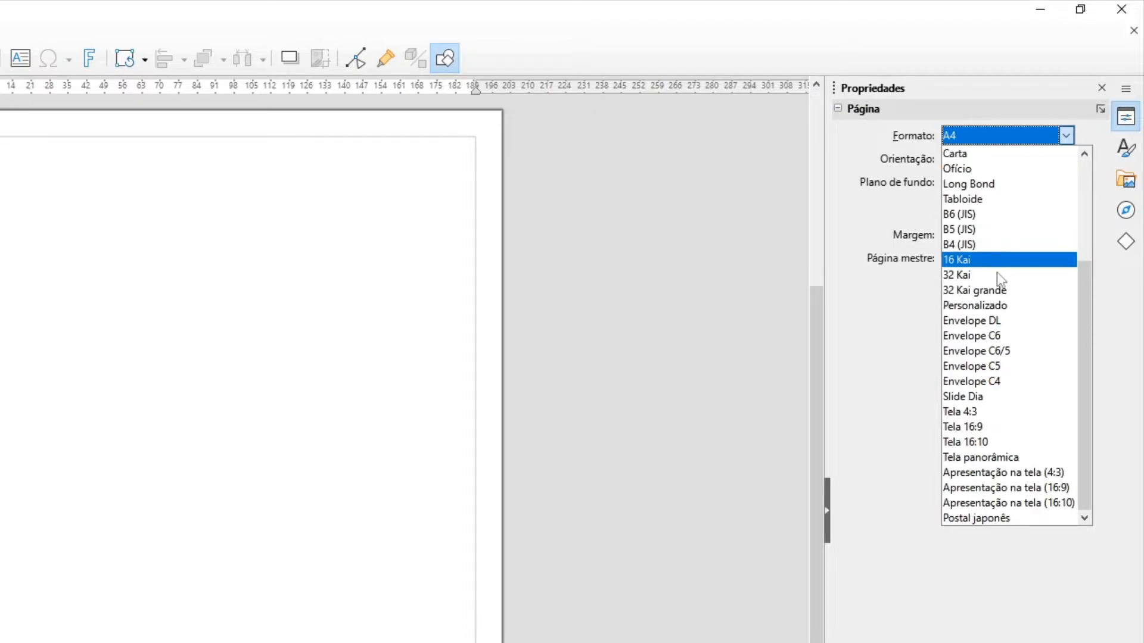
scroll(989, 293, up, 5)
key(Escape)
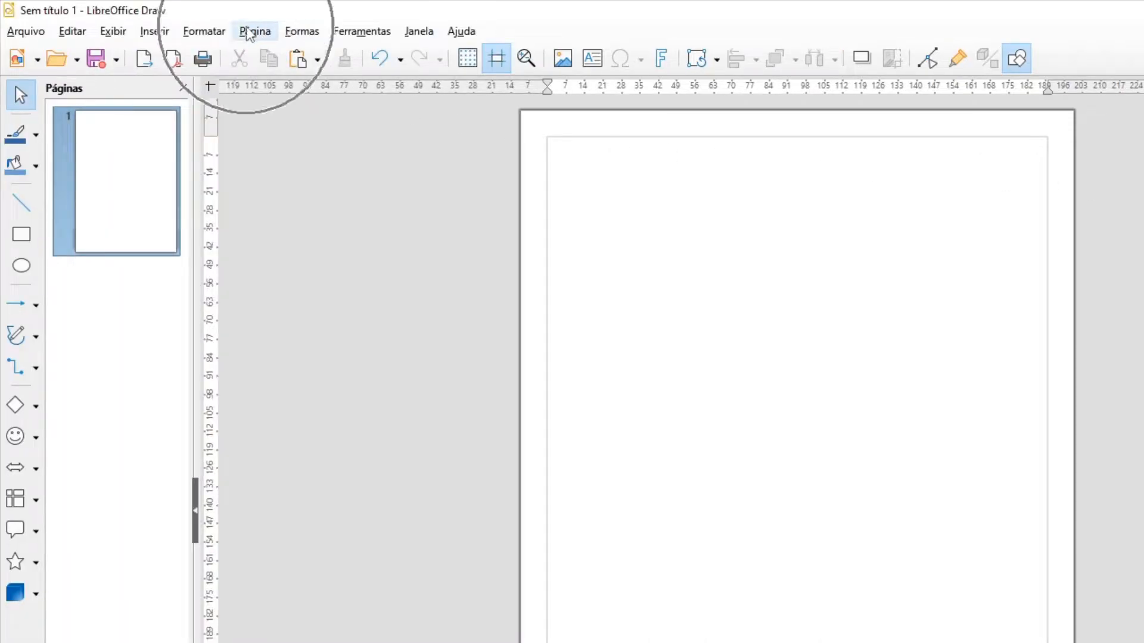
Examine the page's paper size, orientation and margin settings in the page properties dialog
click(255, 31)
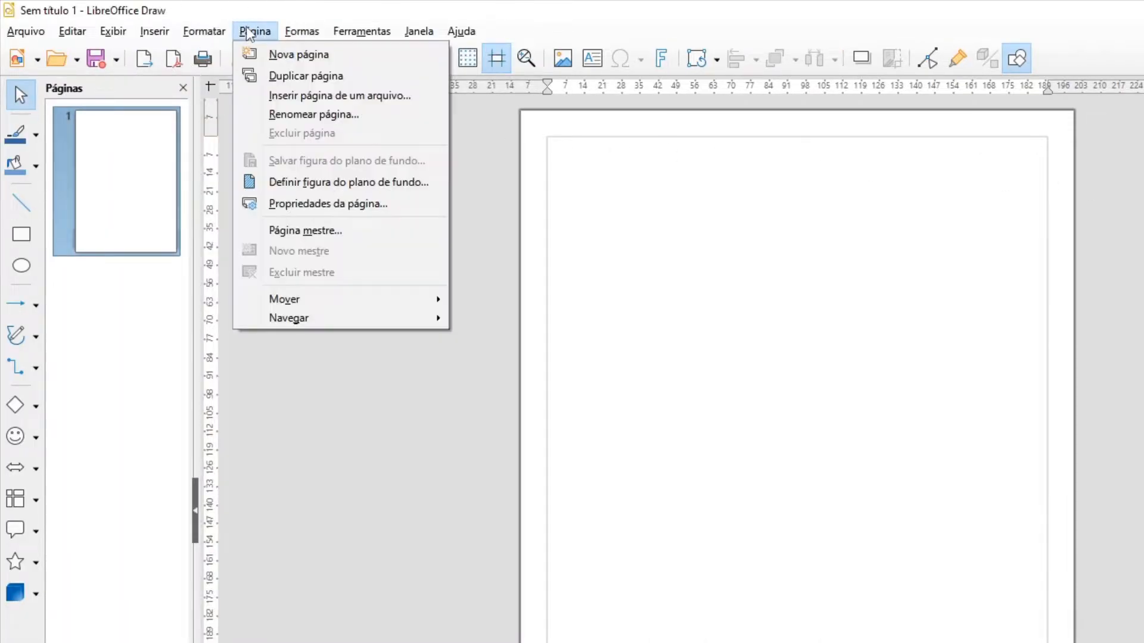
click(300, 209)
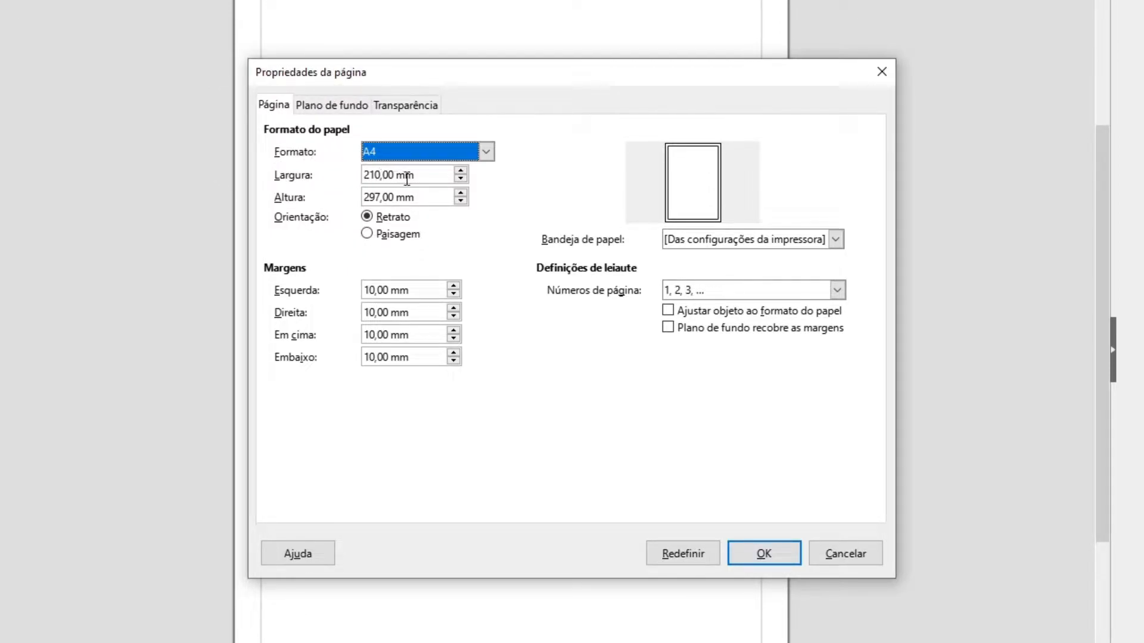
click(881, 73)
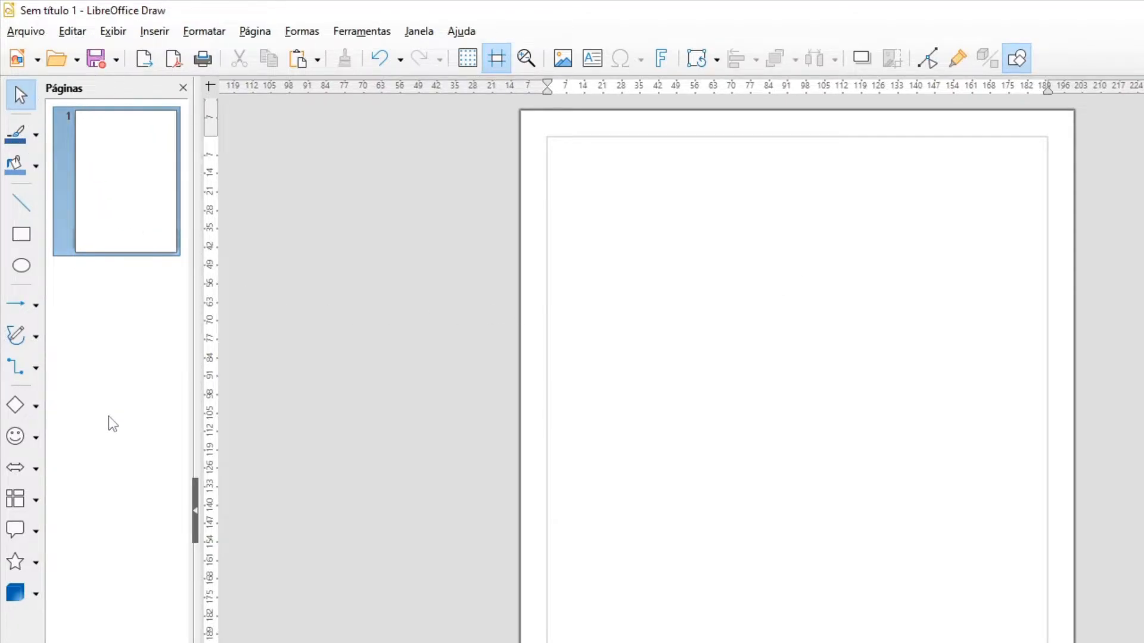
Add a second blank page to the drawing, switch between both pages and return to page 1
right_click(103, 289)
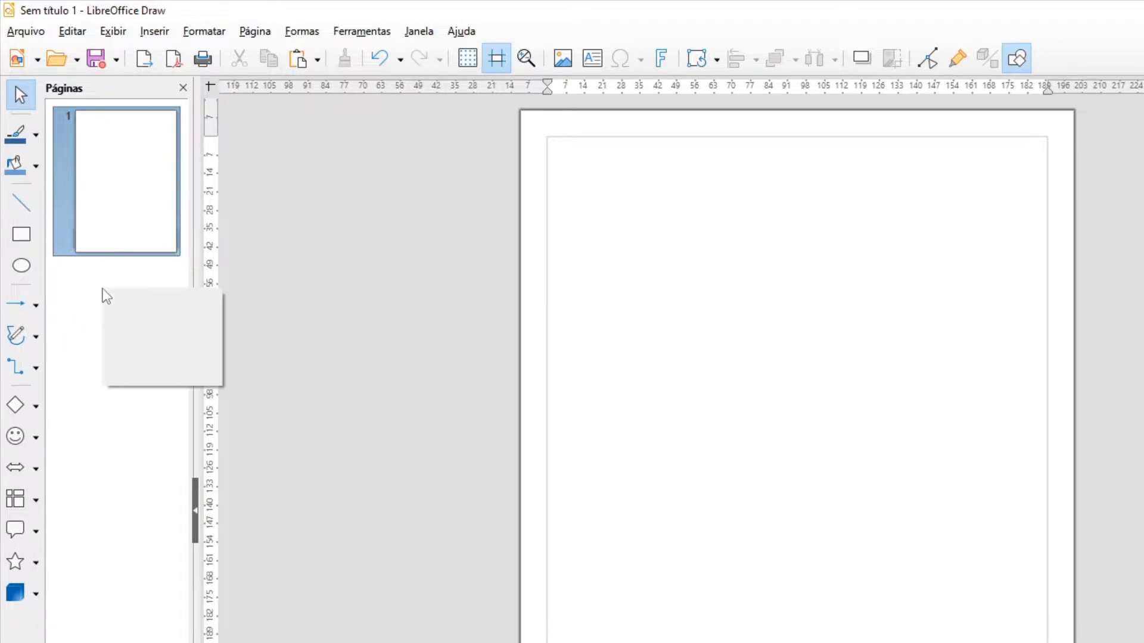
click(158, 374)
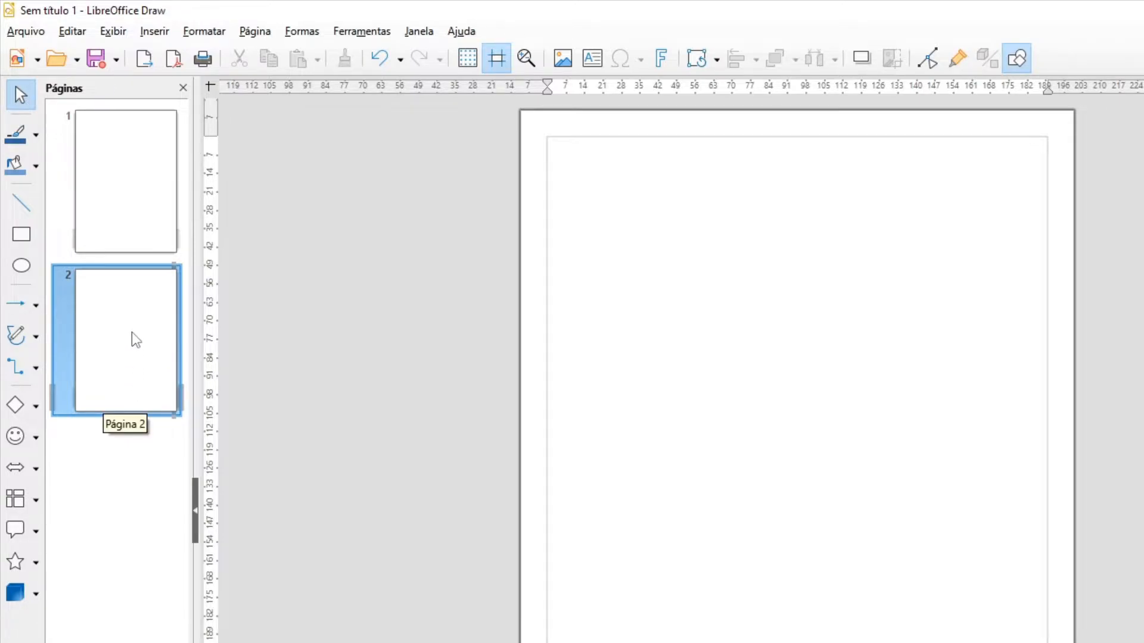
click(122, 173)
click(133, 314)
click(128, 196)
click(135, 355)
click(131, 204)
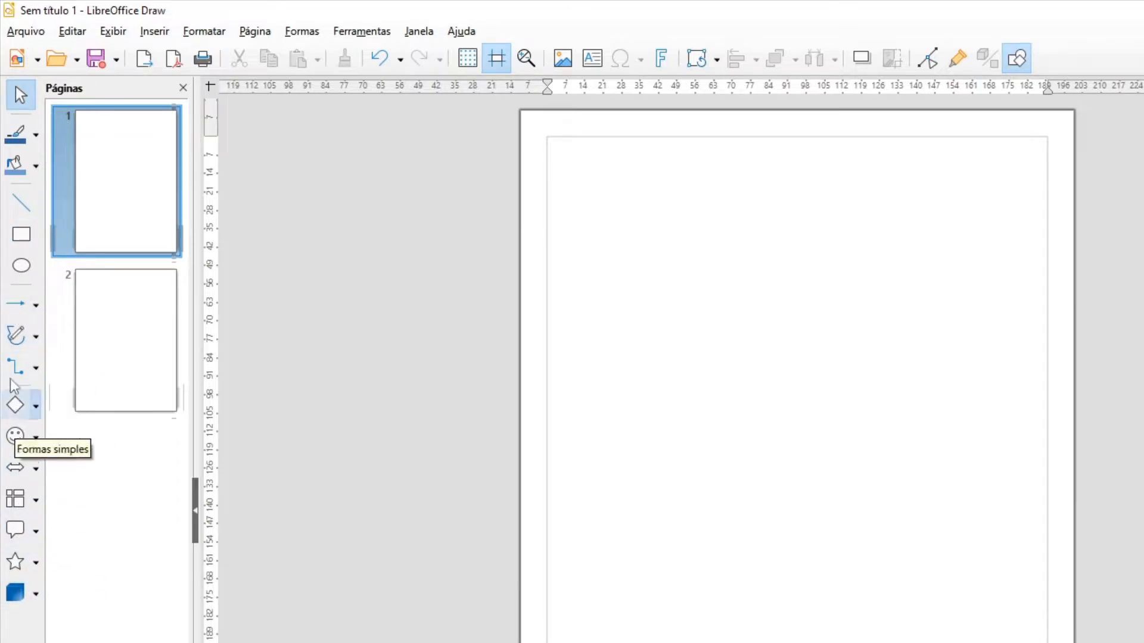
Draw a square in the upper-left part of page 1 with the Rectangle tool
click(21, 238)
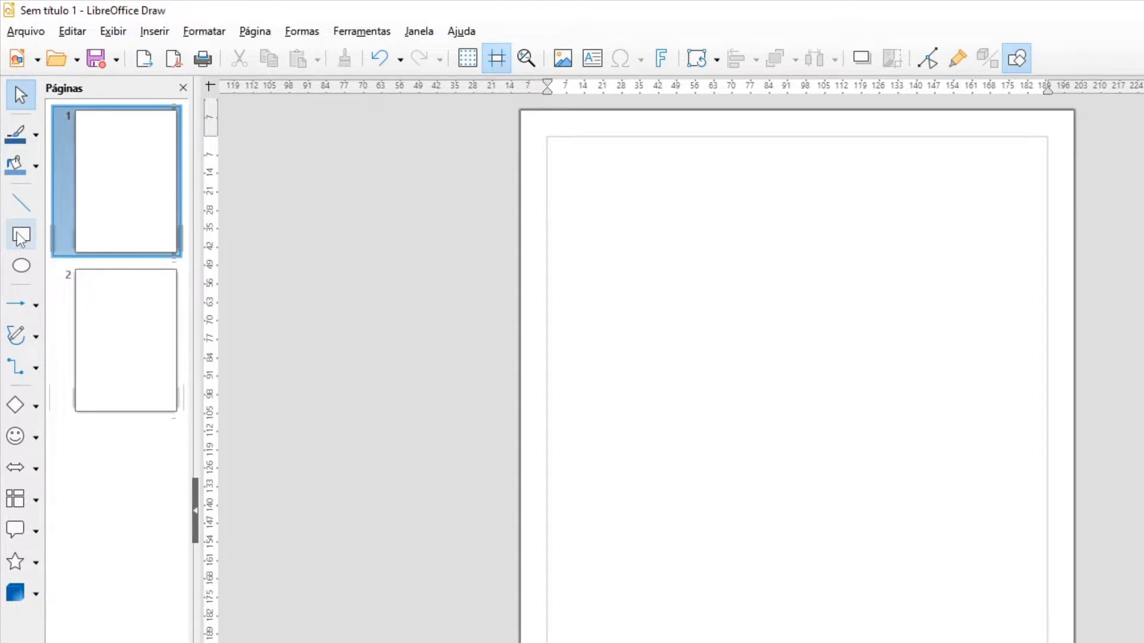
click(21, 239)
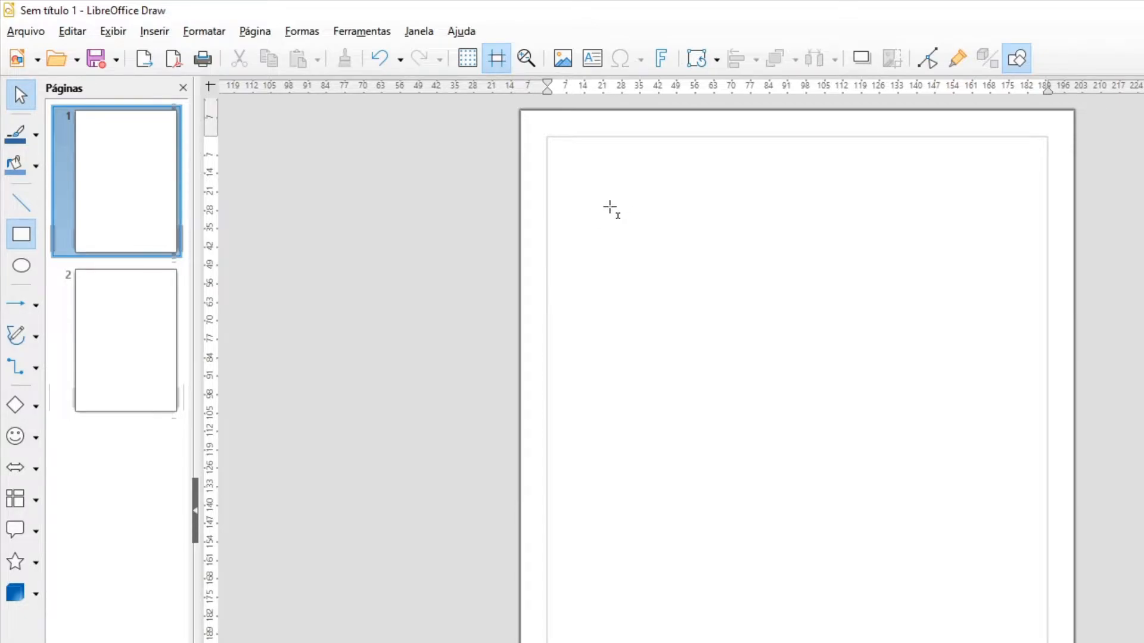
drag(593, 197, 825, 403)
key(shift)
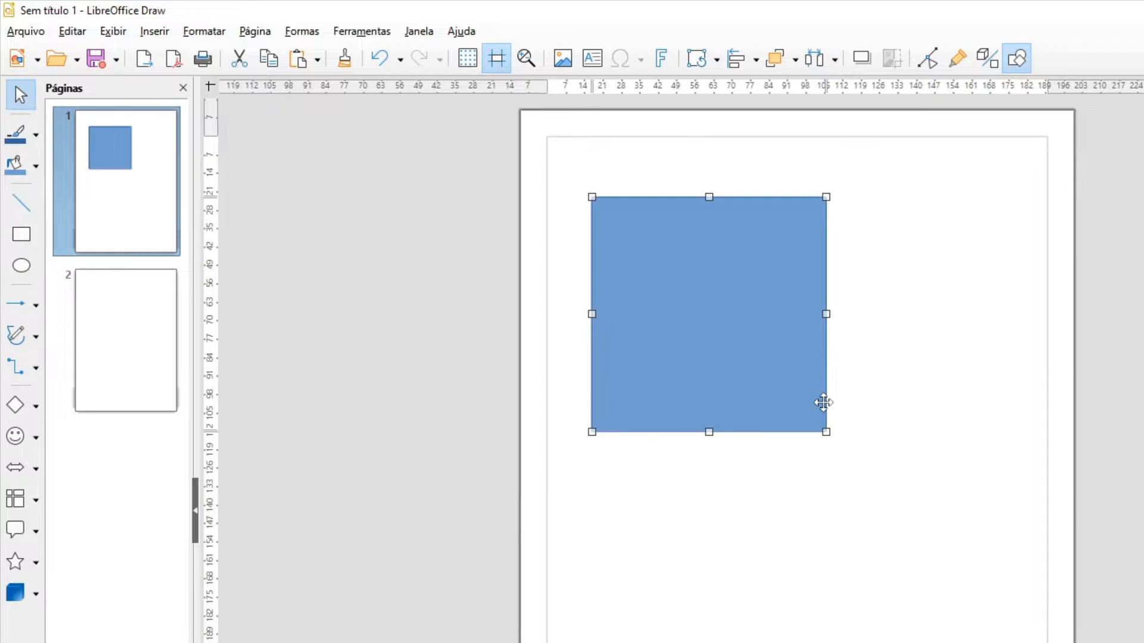
Draw a circle about 90 mm in diameter overlapping the square's lower-right corner and shift it to about X 75 mm, Y 56 mm
click(21, 268)
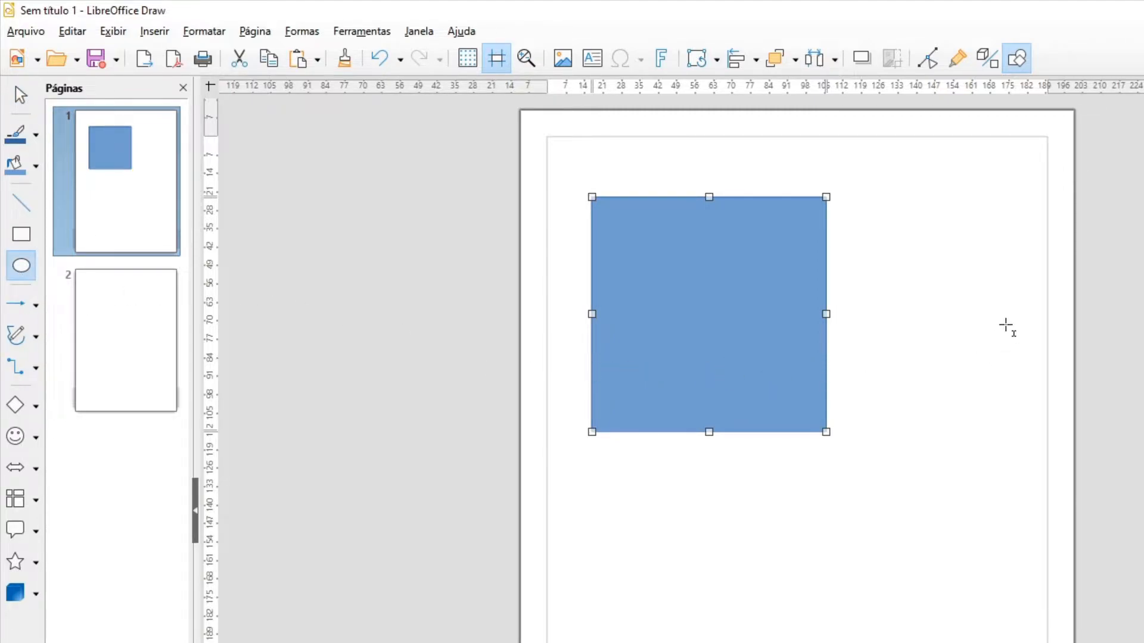
drag(991, 284, 755, 519)
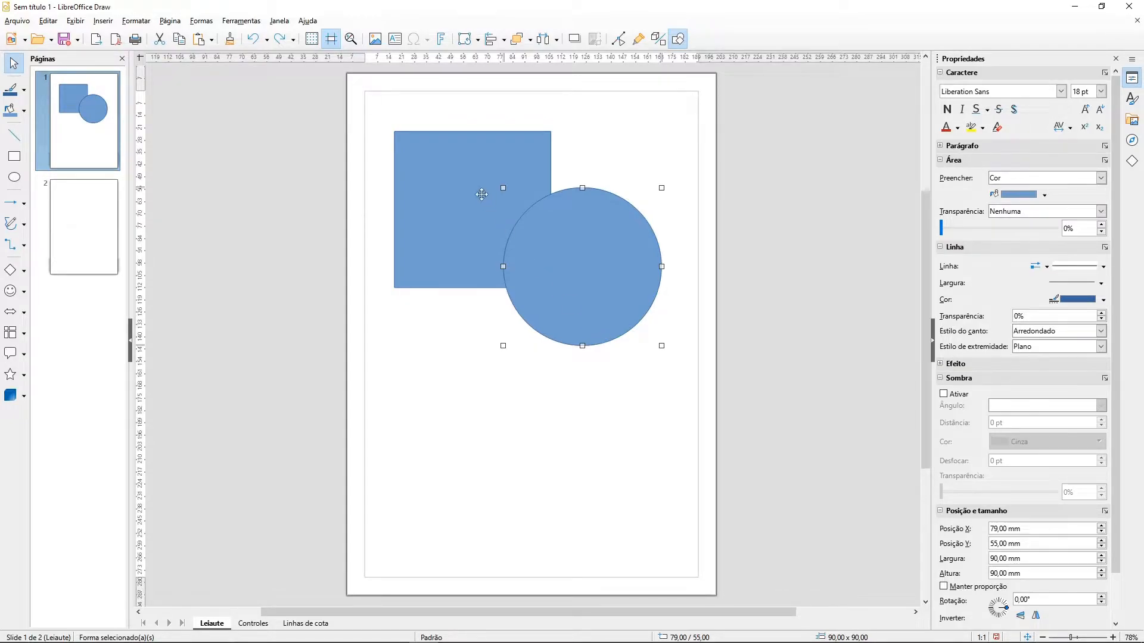
click(470, 178)
click(587, 269)
drag(586, 269, 578, 290)
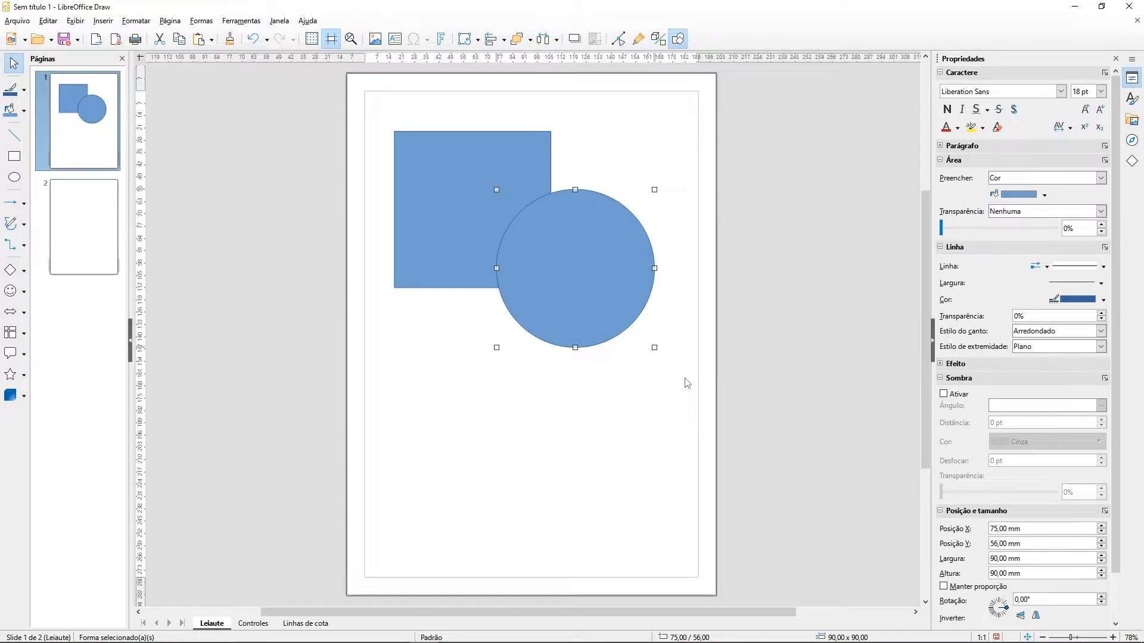
Fill the circle with a solid green color from the standard palette
click(961, 57)
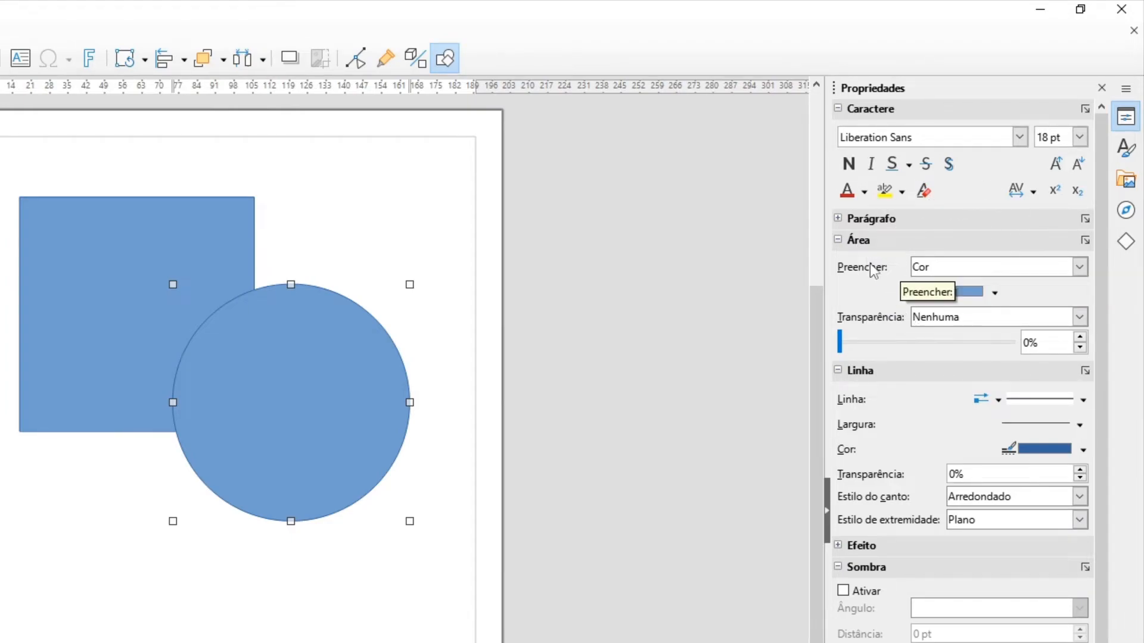
click(971, 270)
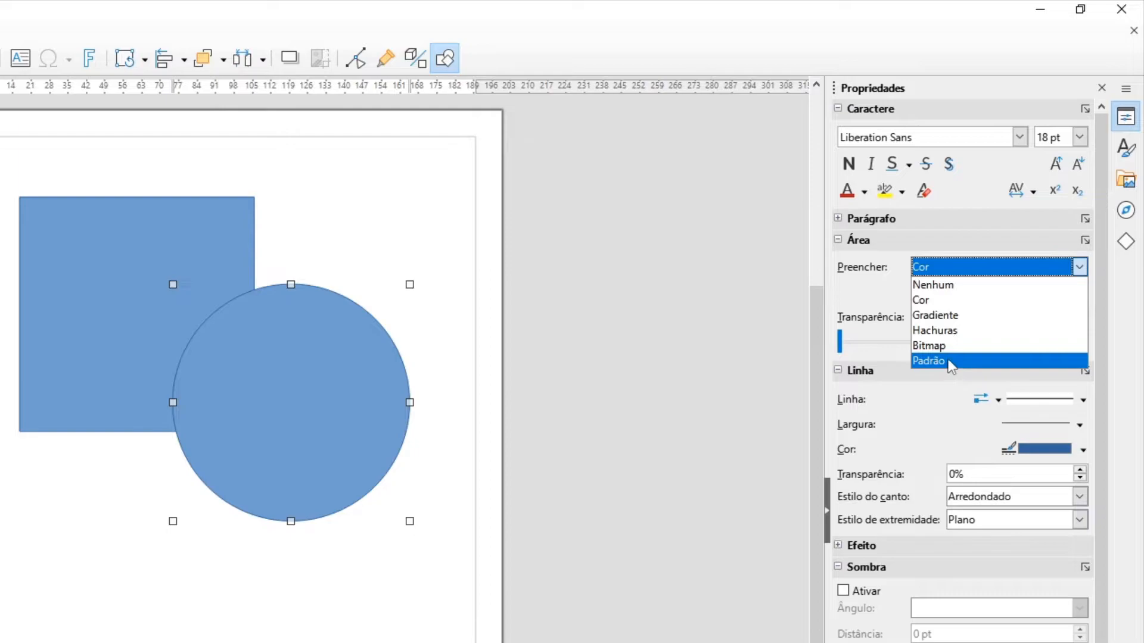
click(965, 301)
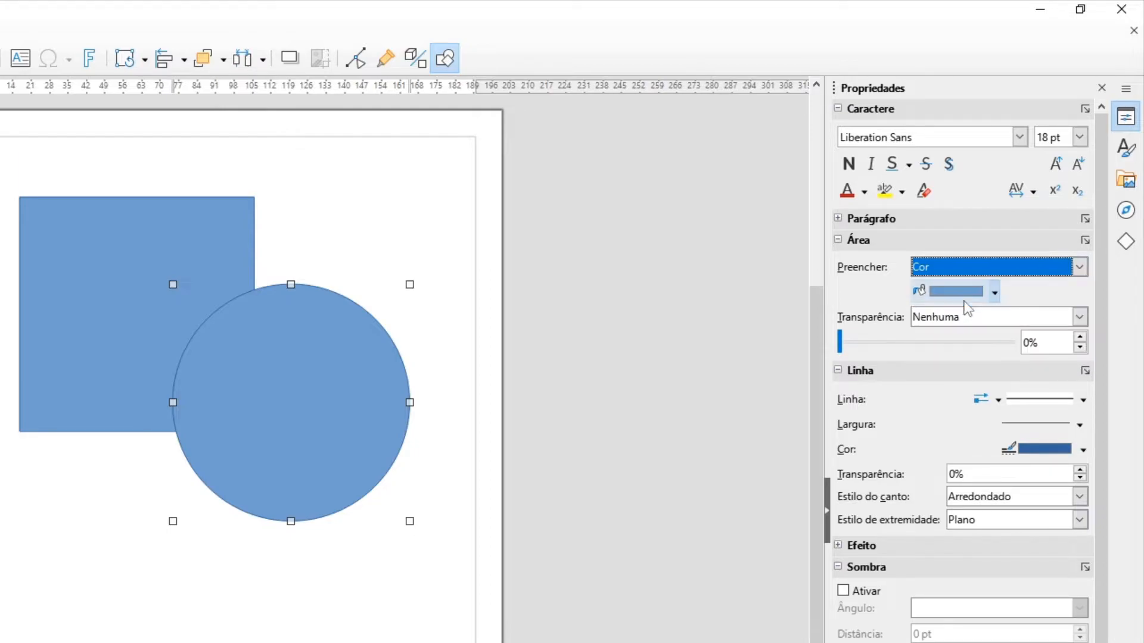
click(993, 292)
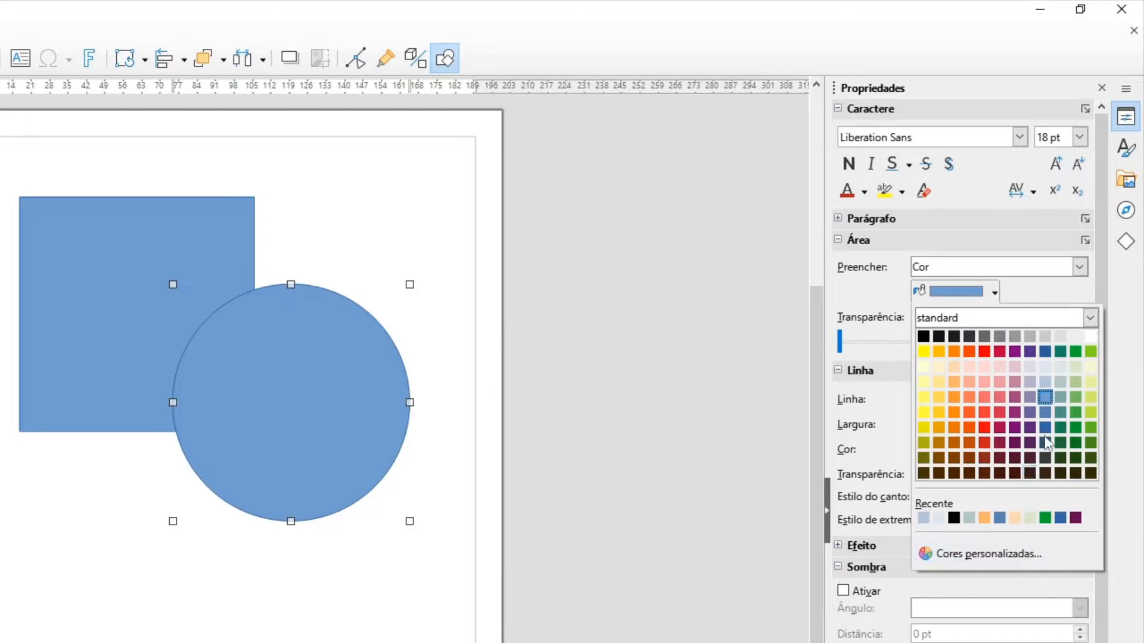
click(1075, 413)
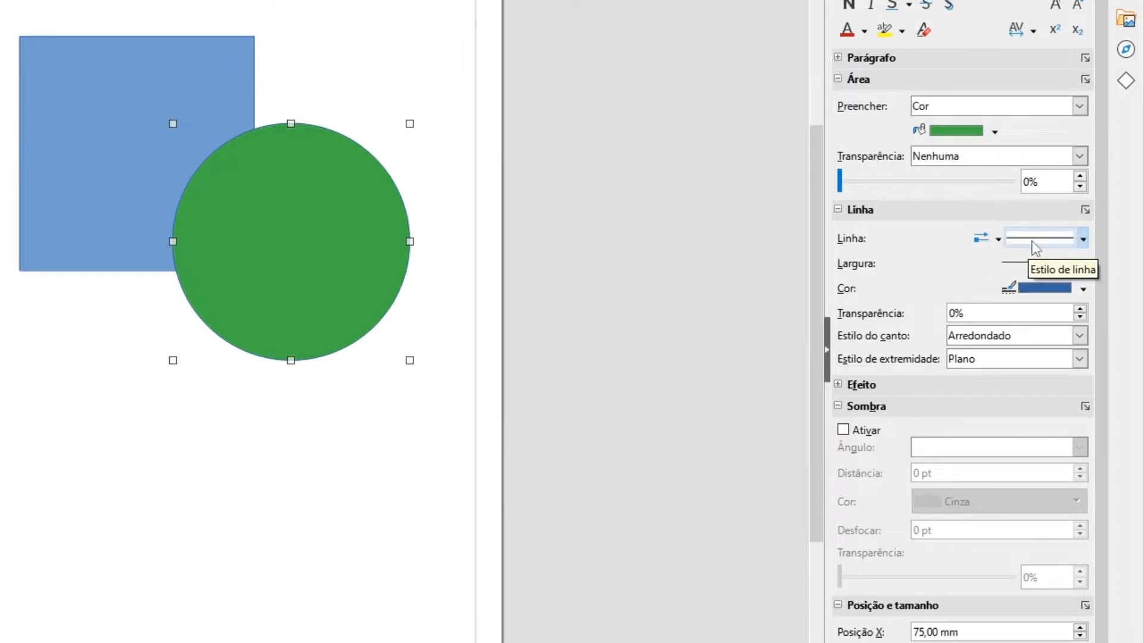
Give the circle a continuous outline 4.5 pt wide in a purple-pink color from the standard palette
click(1035, 247)
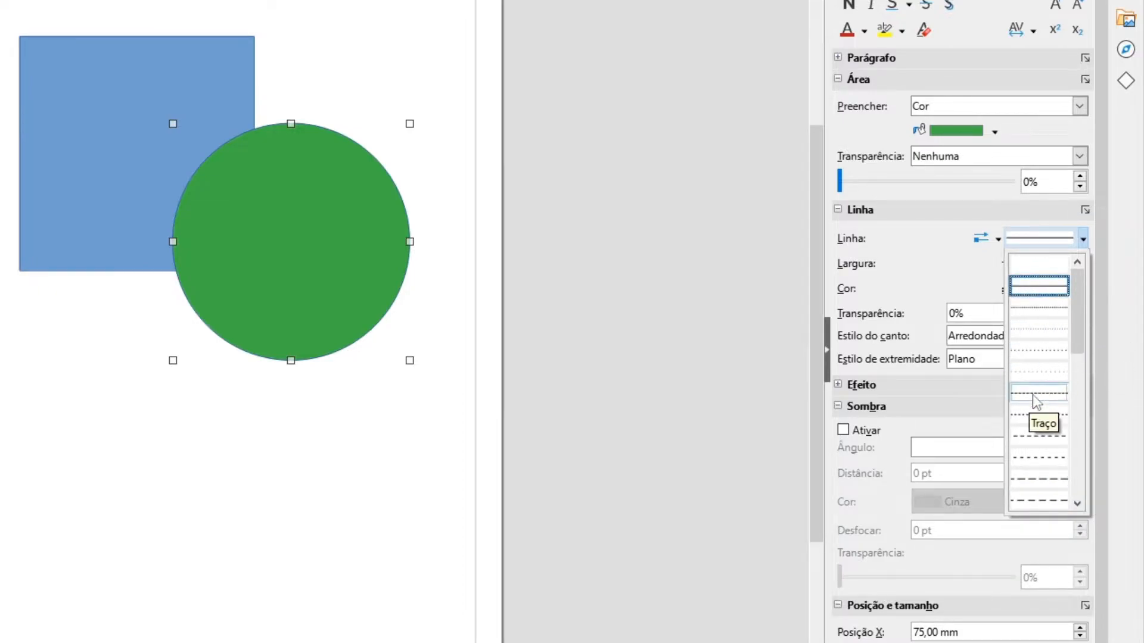
click(1039, 287)
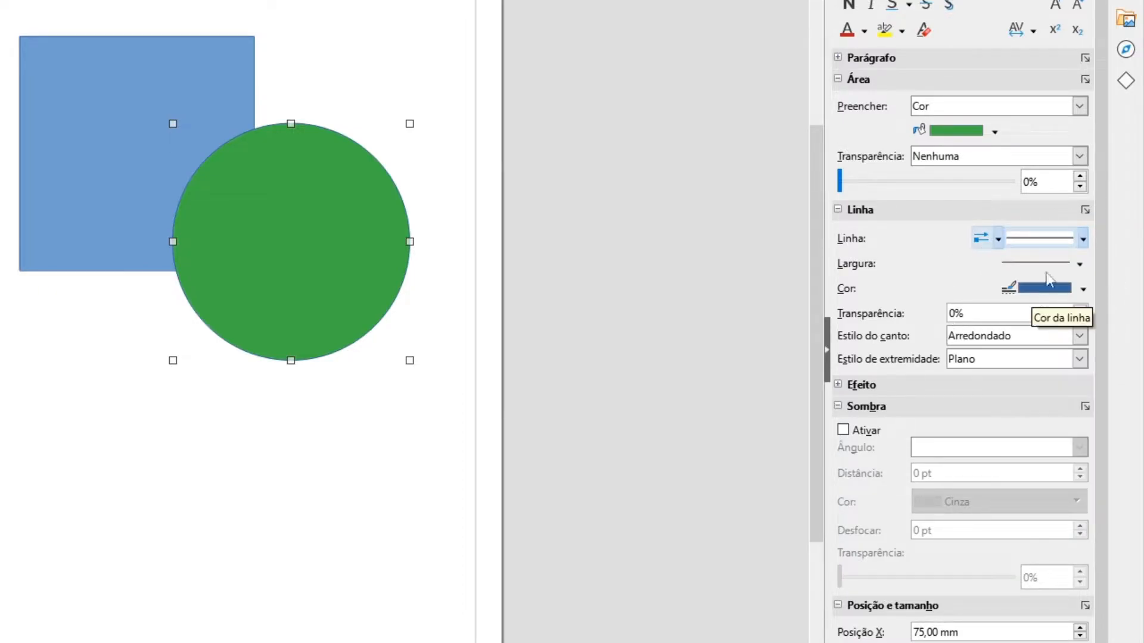
click(1043, 263)
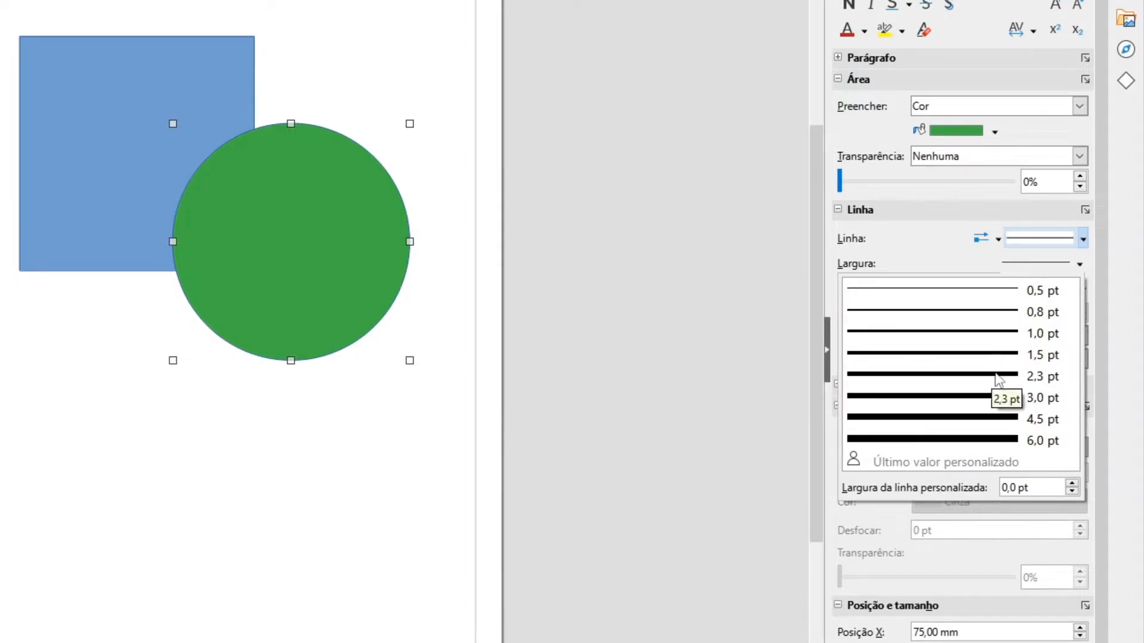
click(999, 417)
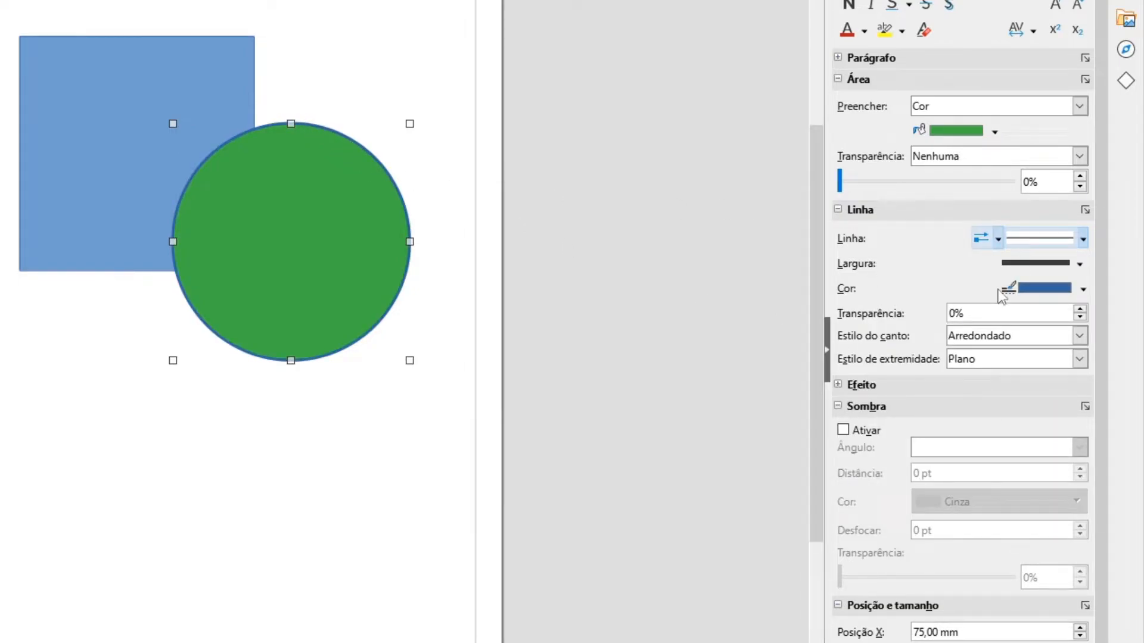
click(1083, 289)
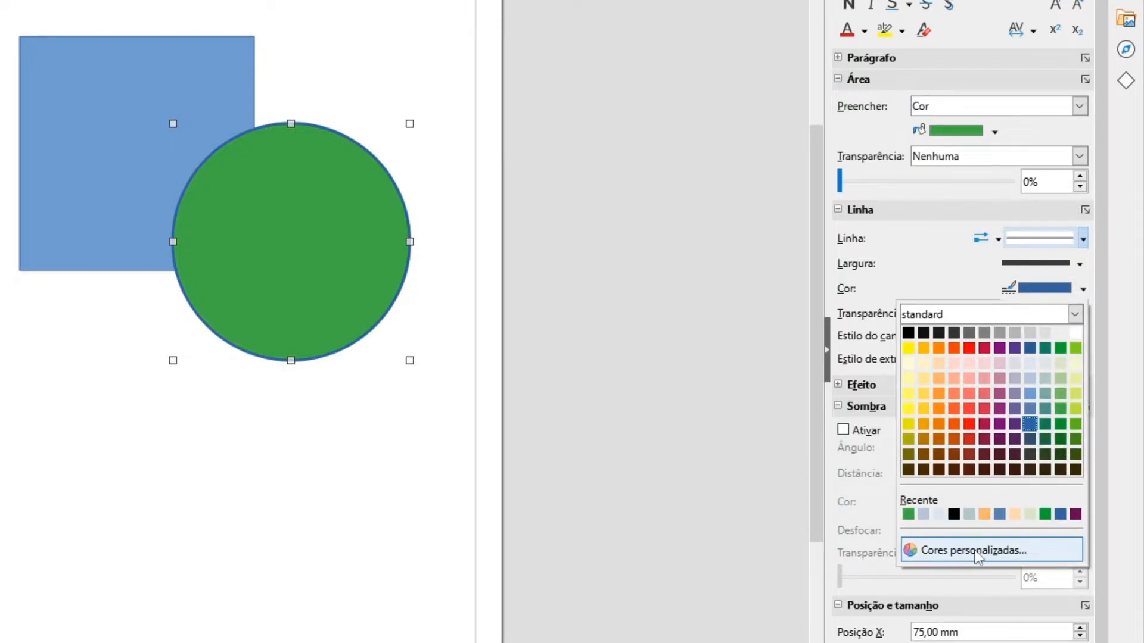
click(999, 409)
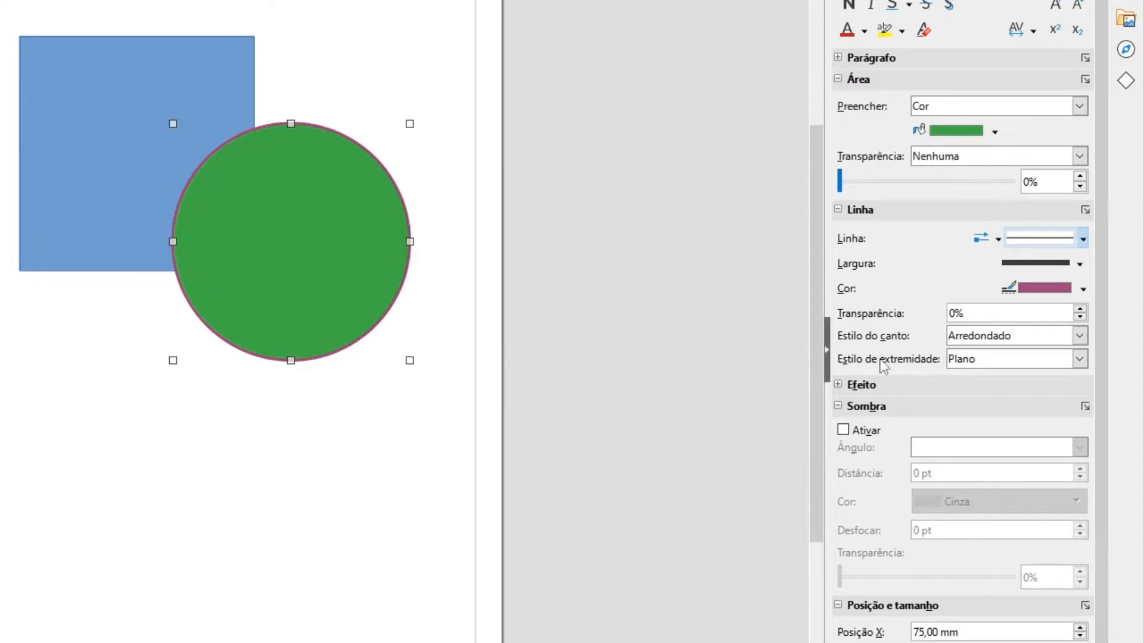
Check the circle's glow and soft edge effect settings, and move the circle just below the square to about X 47 mm, Y 111 mm
click(838, 385)
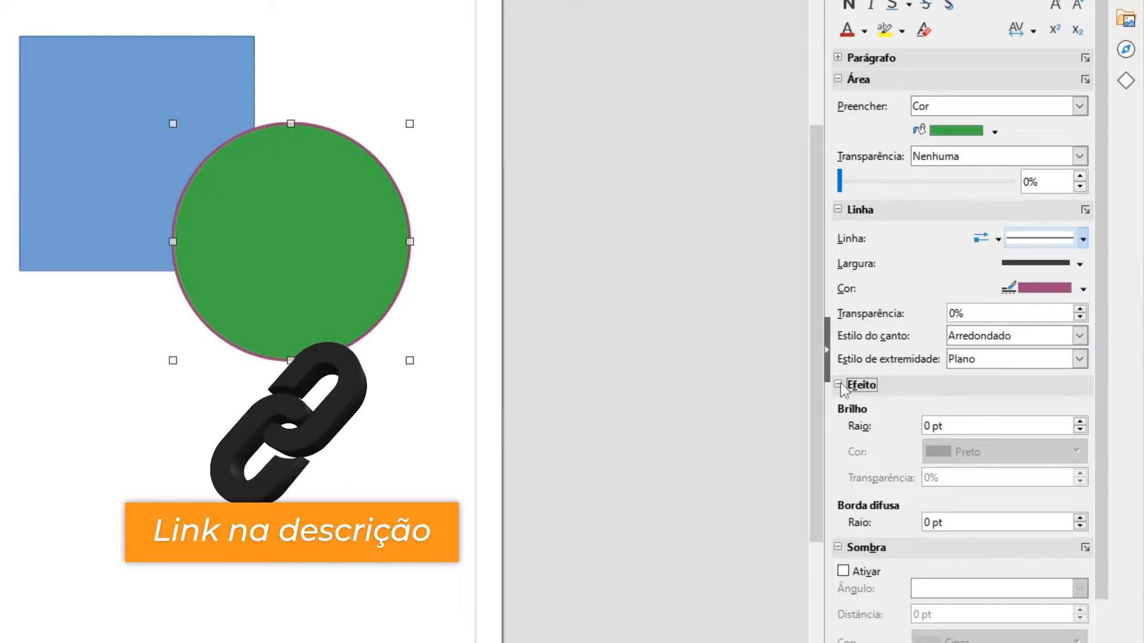
click(838, 385)
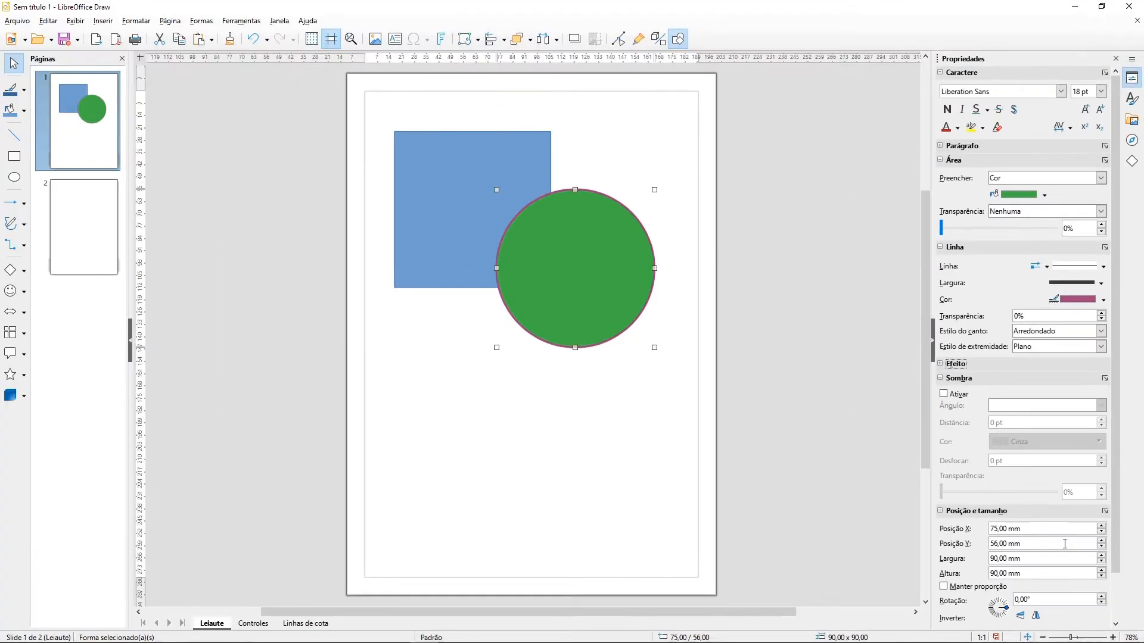
drag(578, 238, 514, 338)
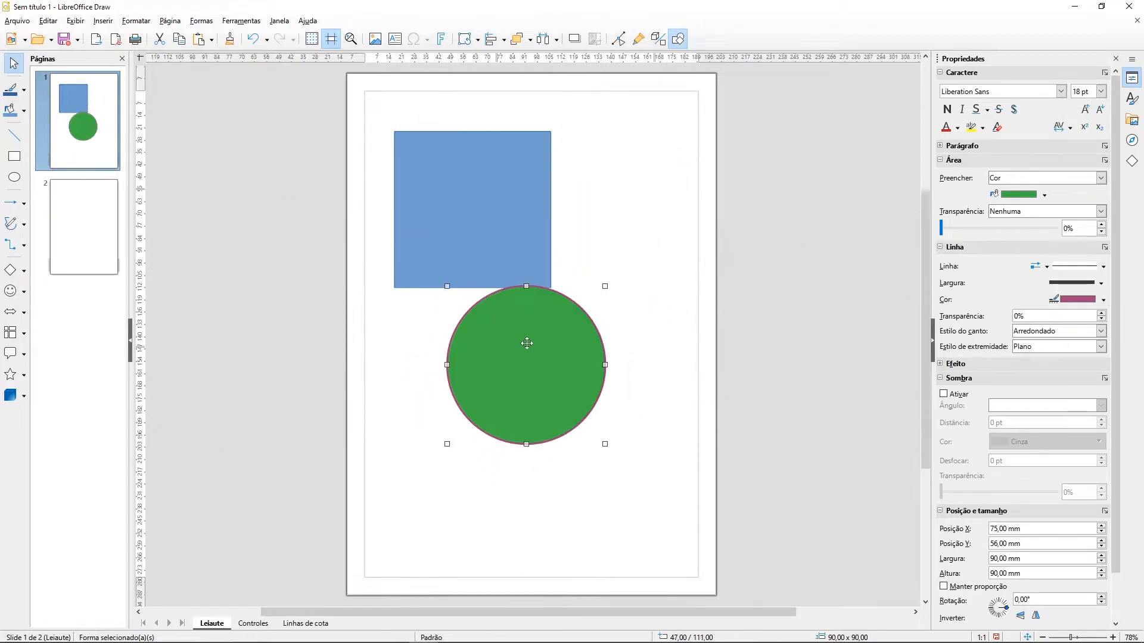
Draw two flowchart decision diamonds on page 2: about 58 mm wide at X 60, Y 25 mm and about 62 mm wide at X 62, Y 163 mm
click(93, 227)
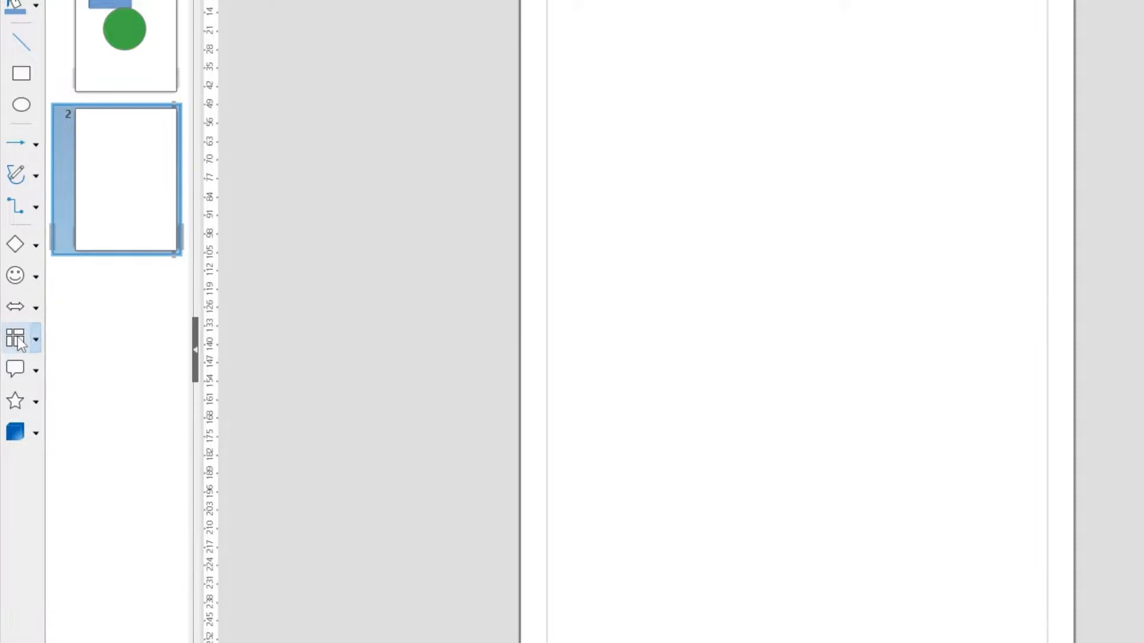
click(36, 341)
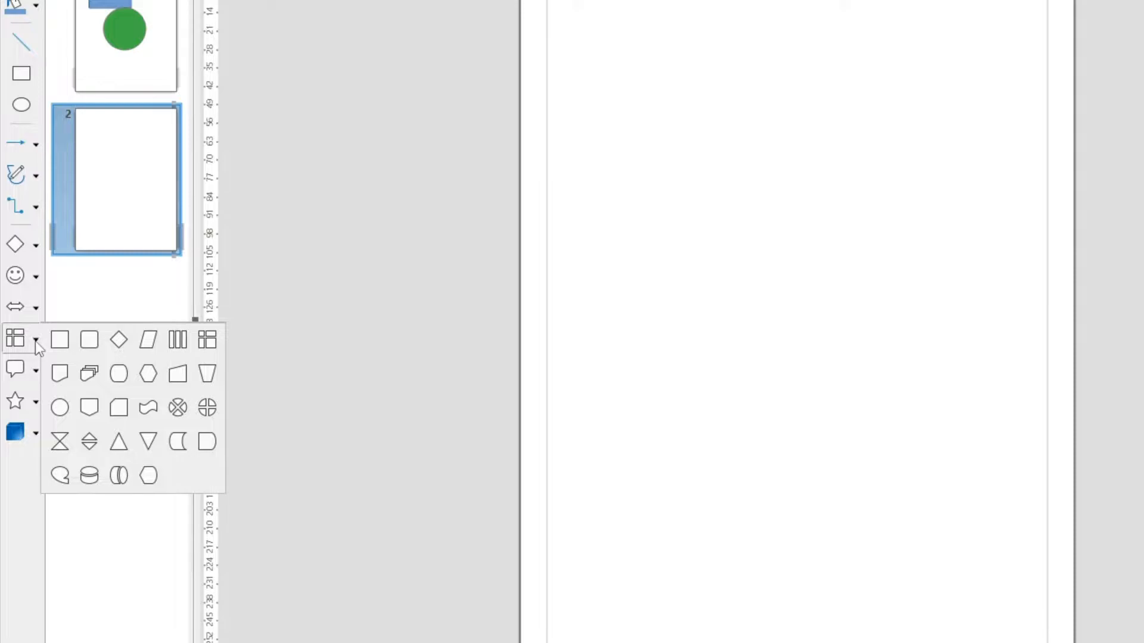
click(123, 345)
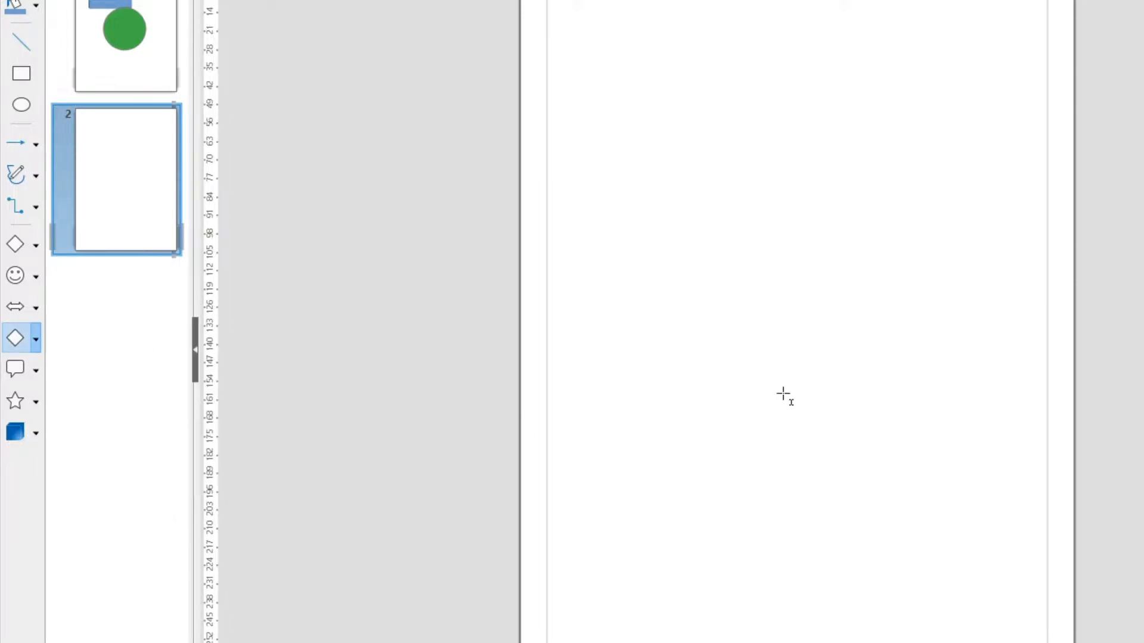
mouse_move(743, 62)
mouse_down()
mouse_move(822, 153)
mouse_move(896, 205)
mouse_up()
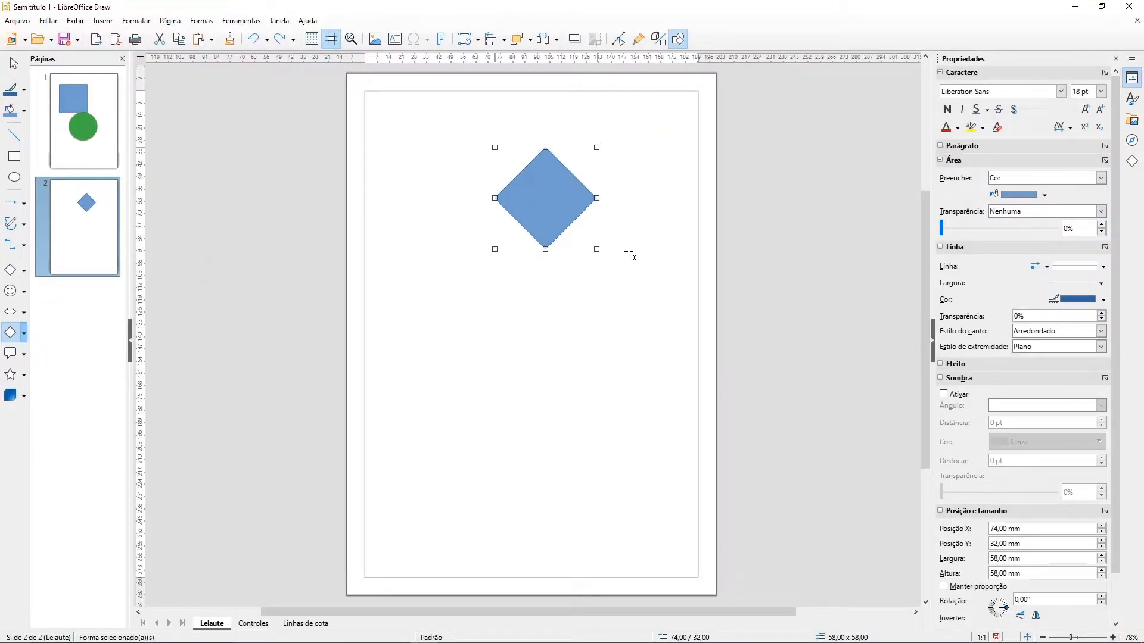
drag(544, 194, 520, 182)
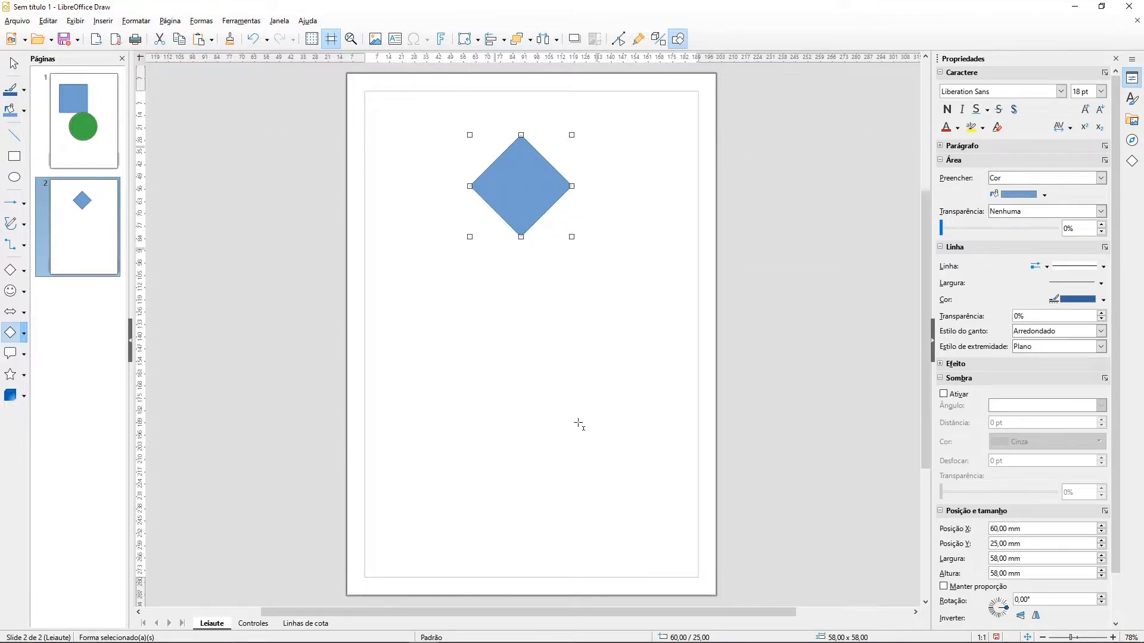
drag(472, 377, 583, 485)
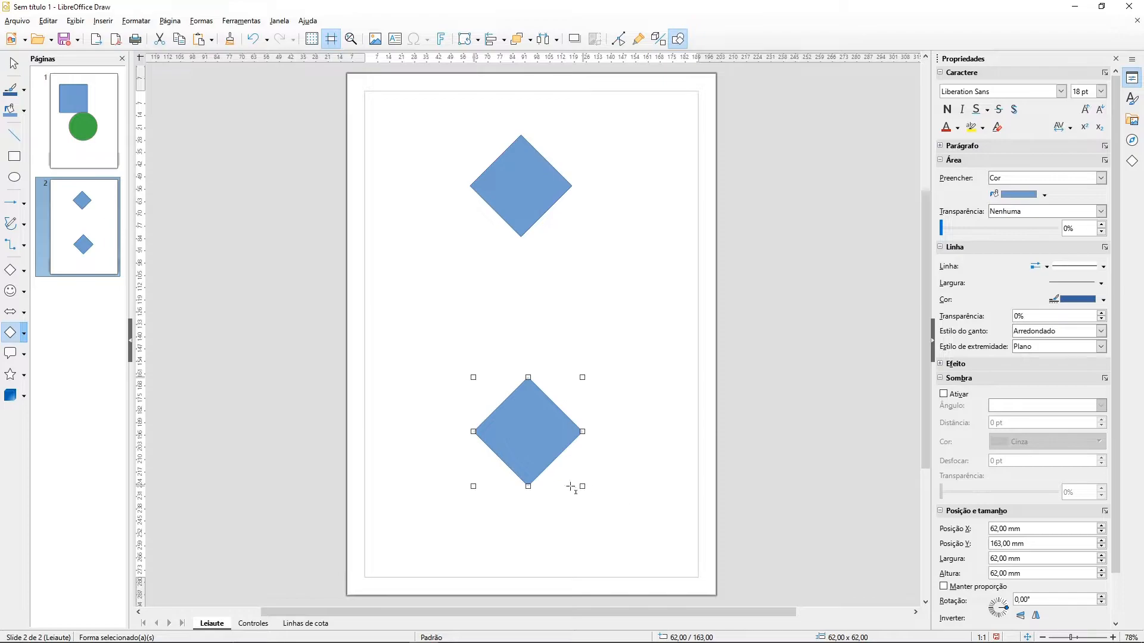
Select both diamonds and align them on a common vertical center line
click(14, 63)
click(415, 113)
drag(399, 96, 650, 539)
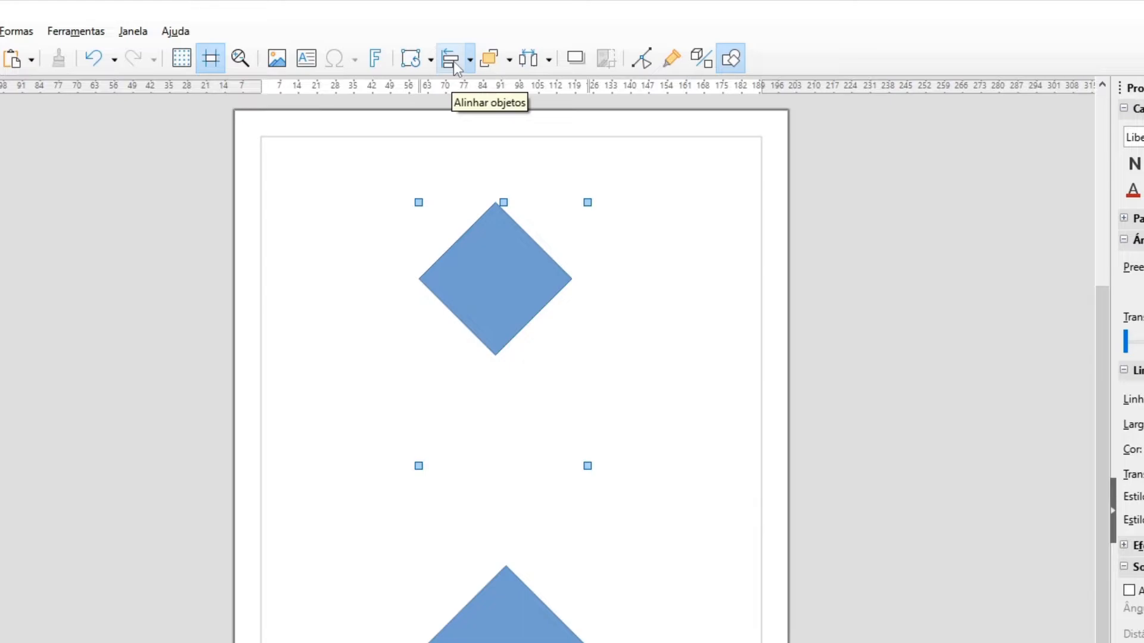
click(470, 59)
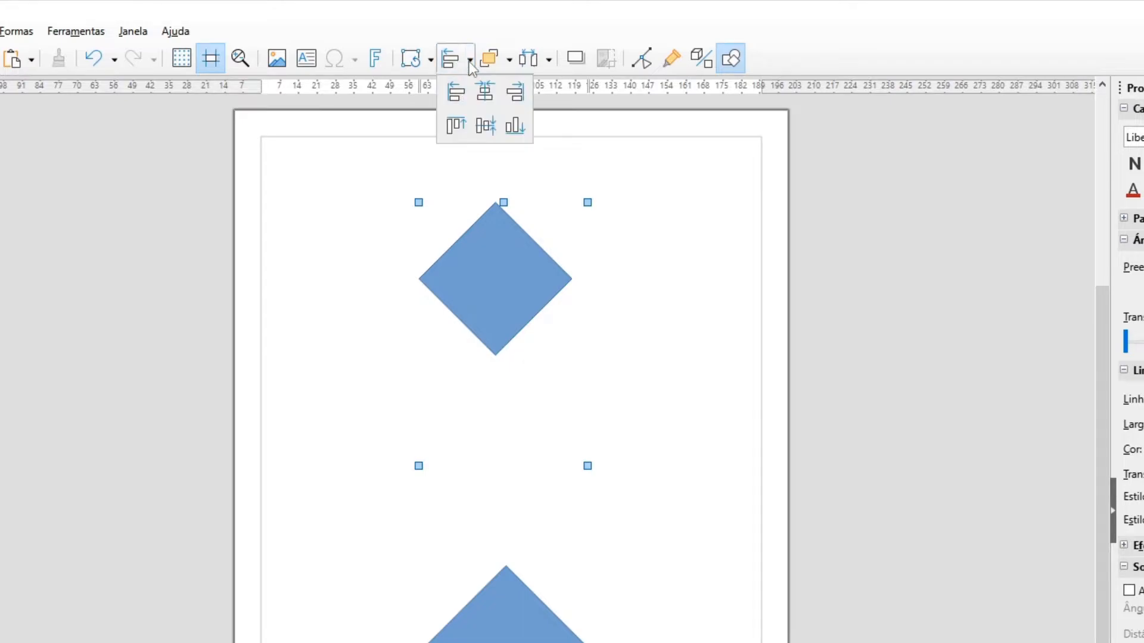
click(492, 99)
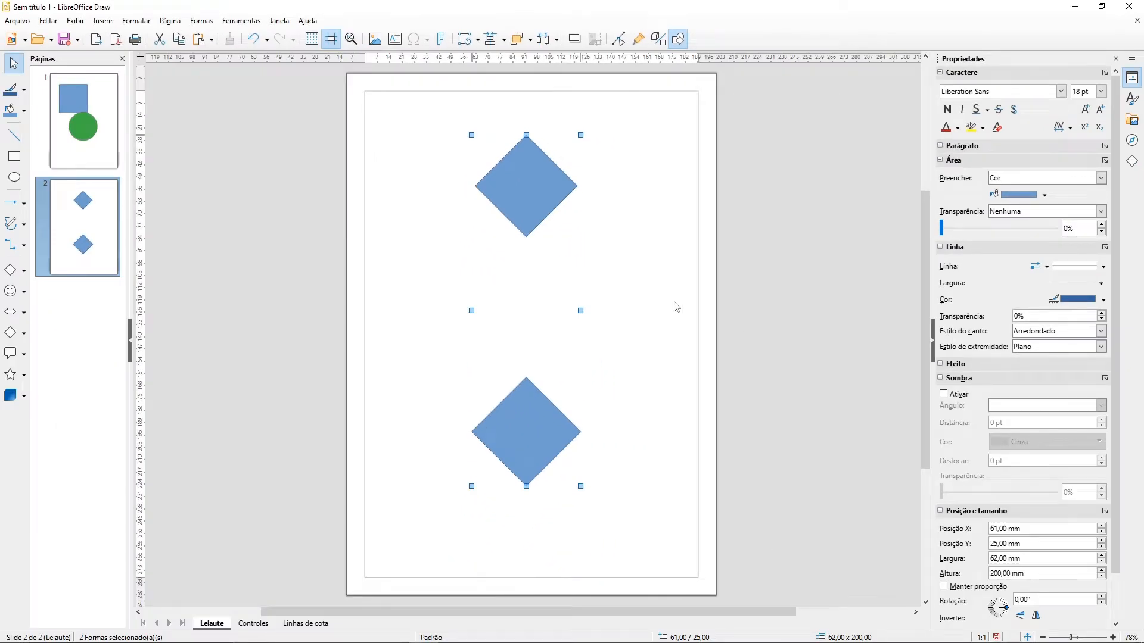
click(674, 272)
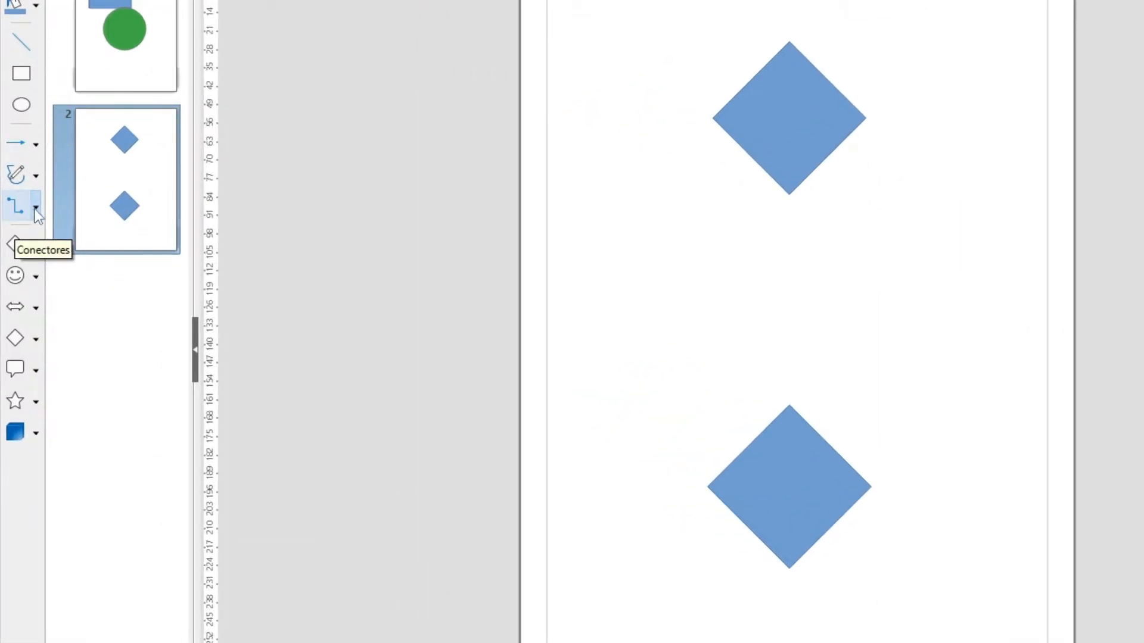
Link the upper diamond's right corner to the lower diamond's right corner with a standard connector ending in an arrow
click(35, 208)
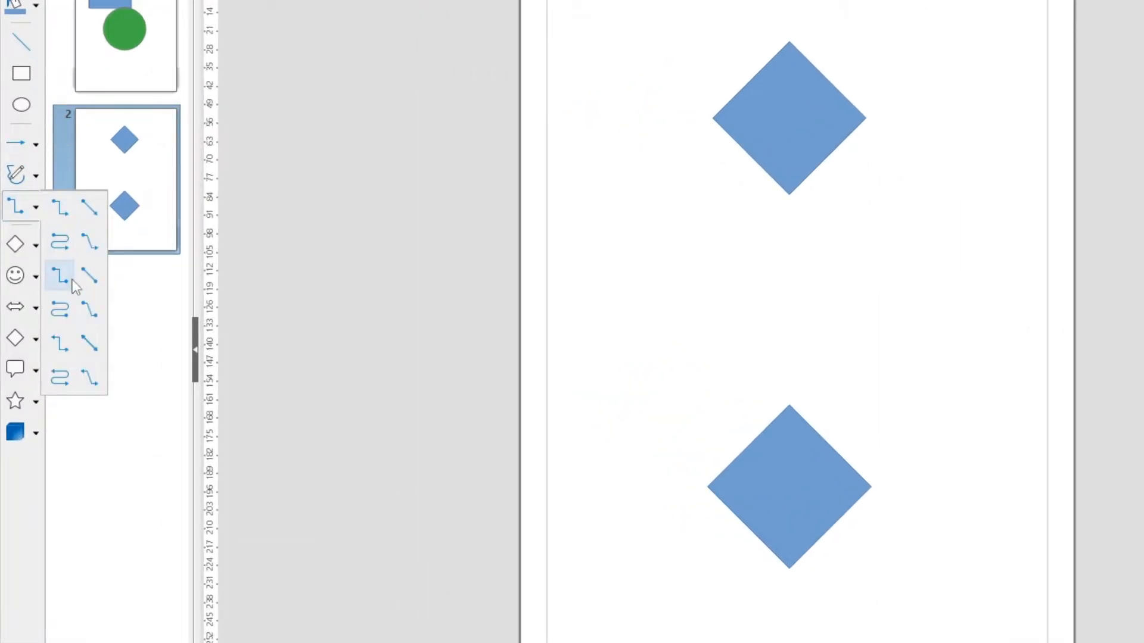
click(60, 209)
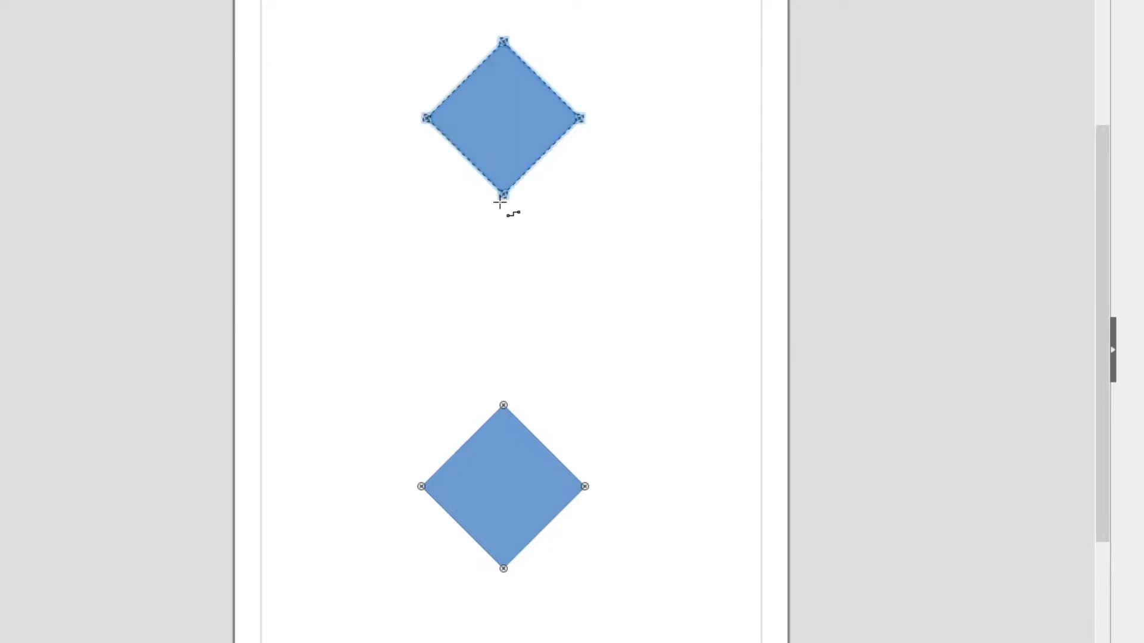
key(ctrl)
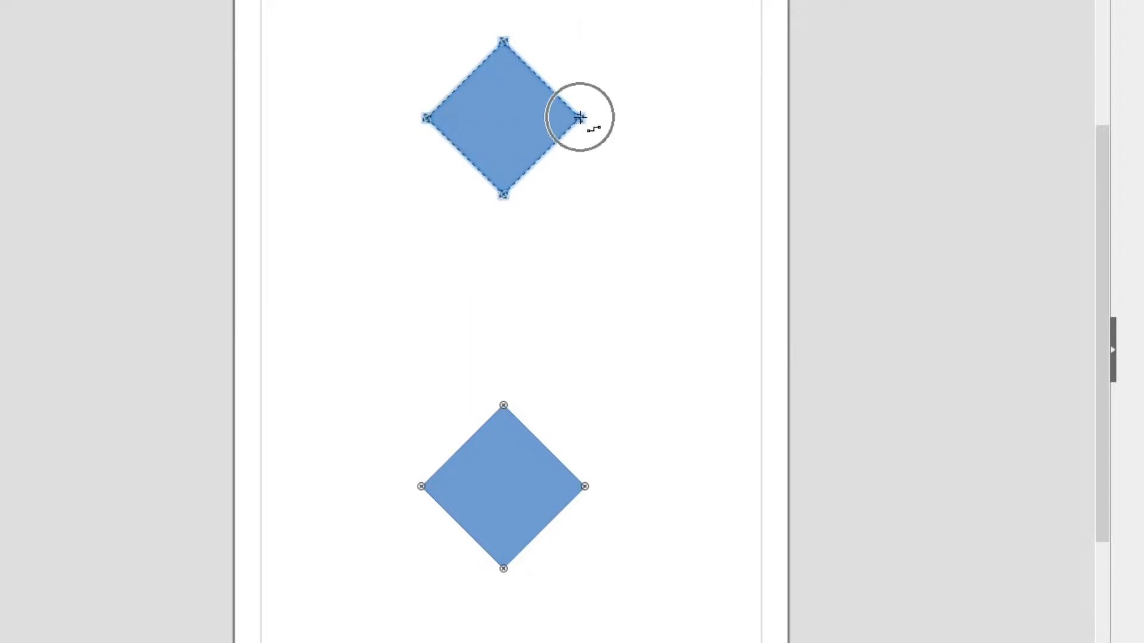
key(ctrl)
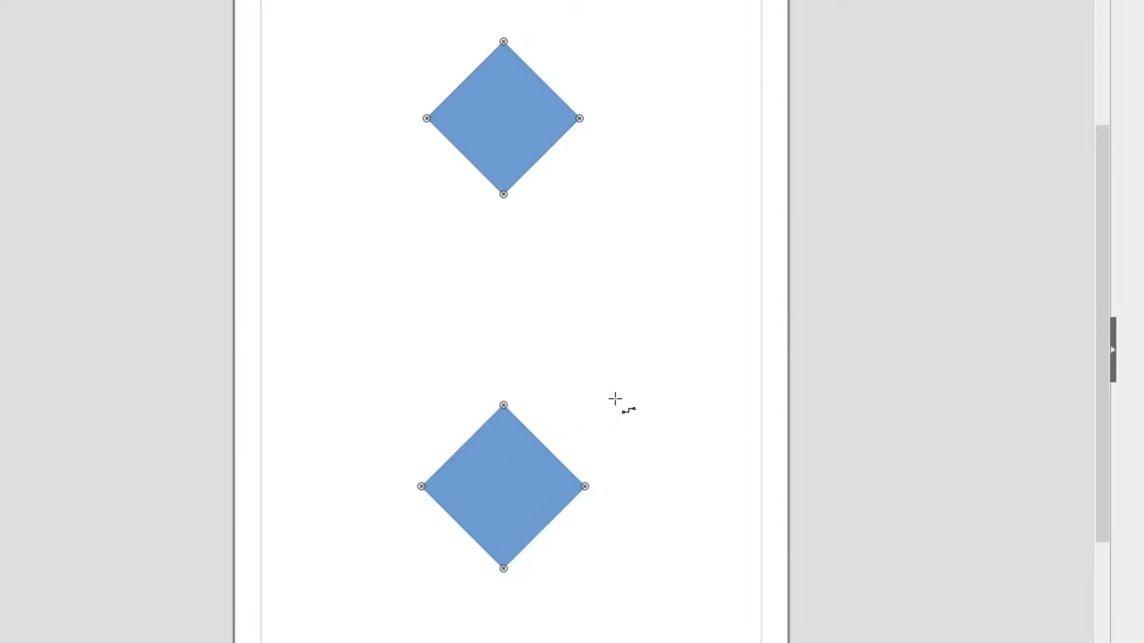
drag(503, 406, 581, 121)
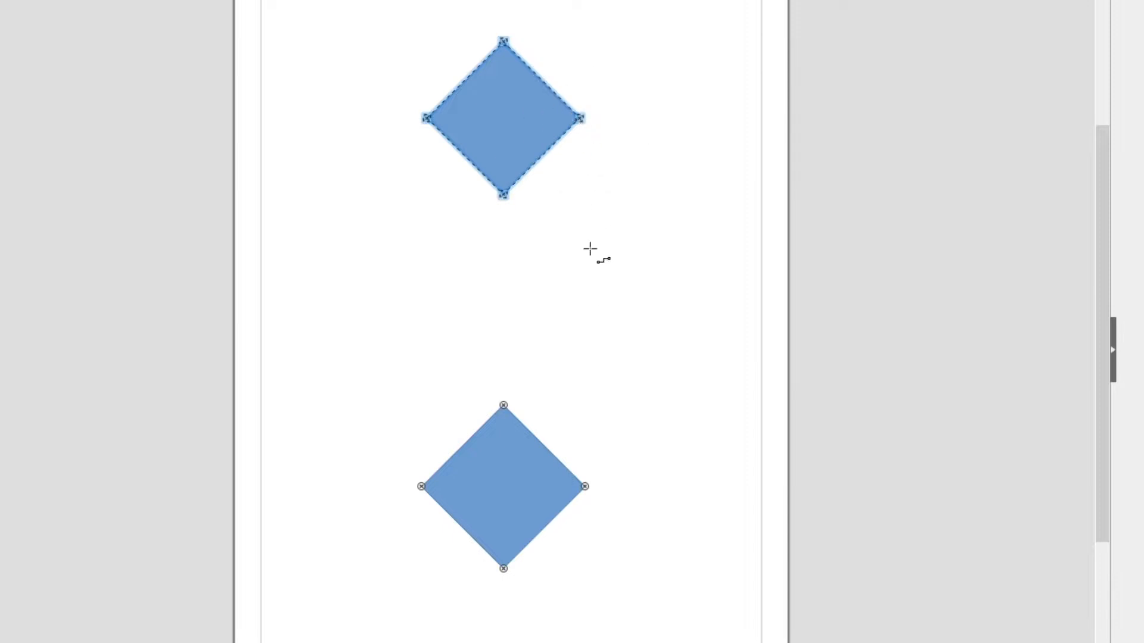
click(587, 486)
drag(580, 119, 585, 489)
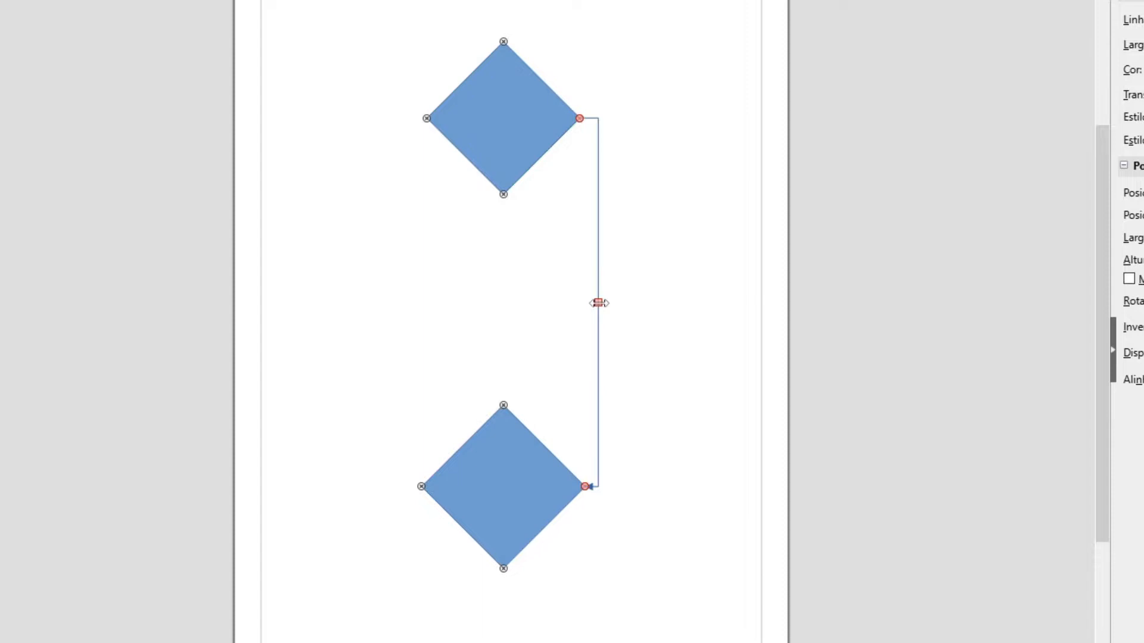
Pull the connector's vertical segment outward and reattach its arrow end to the lower diamond's left corner
drag(599, 303, 679, 304)
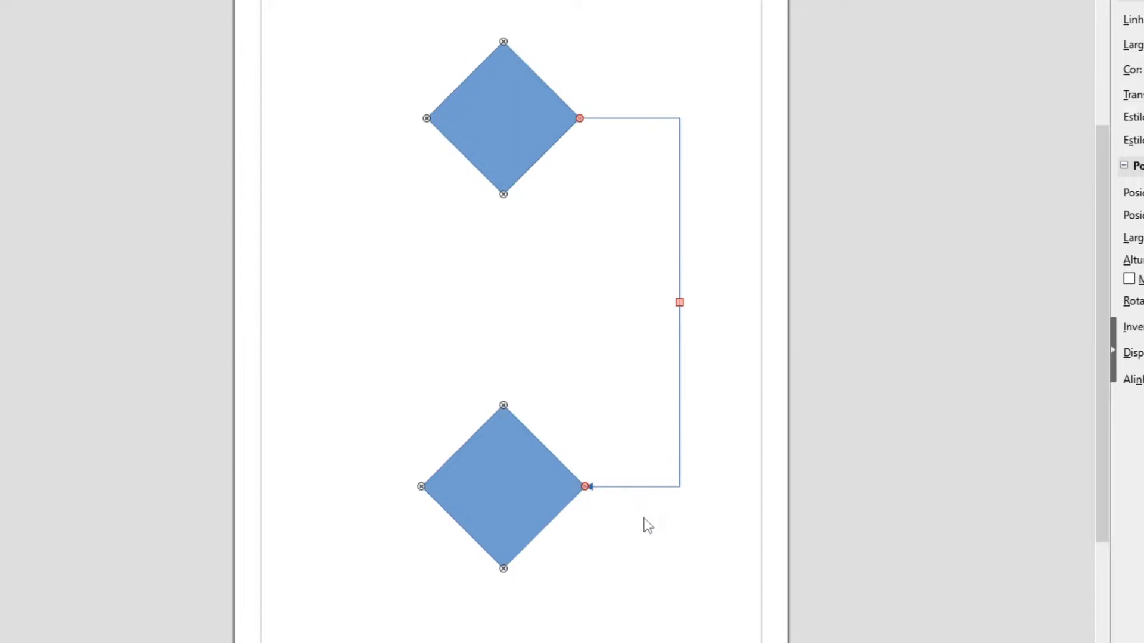
key(ctrl)
drag(585, 486, 421, 487)
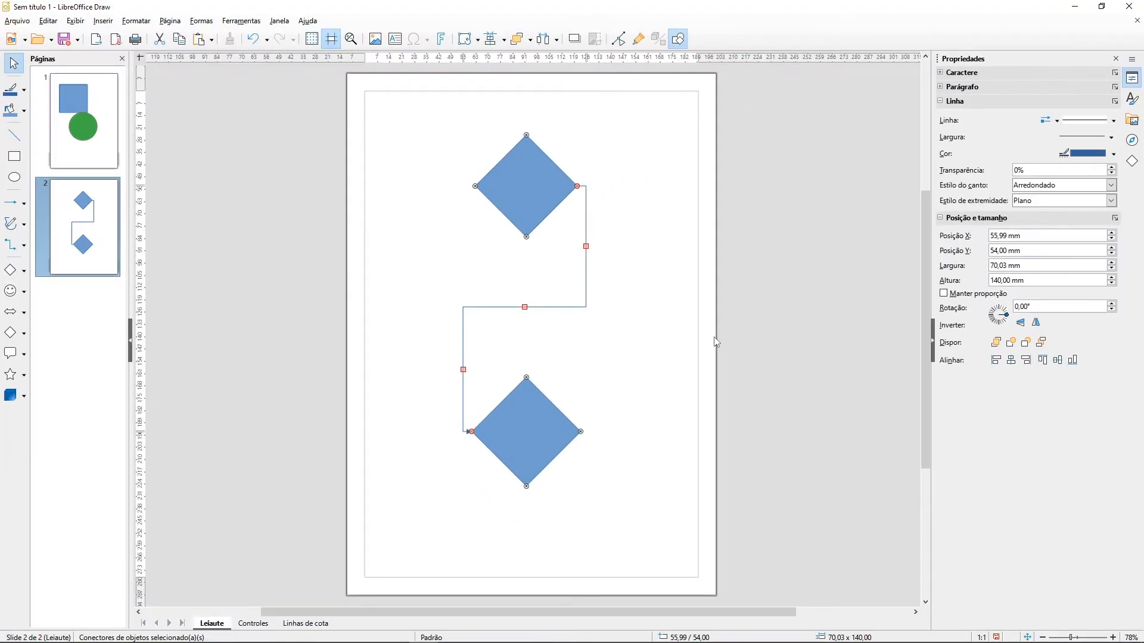
click(738, 269)
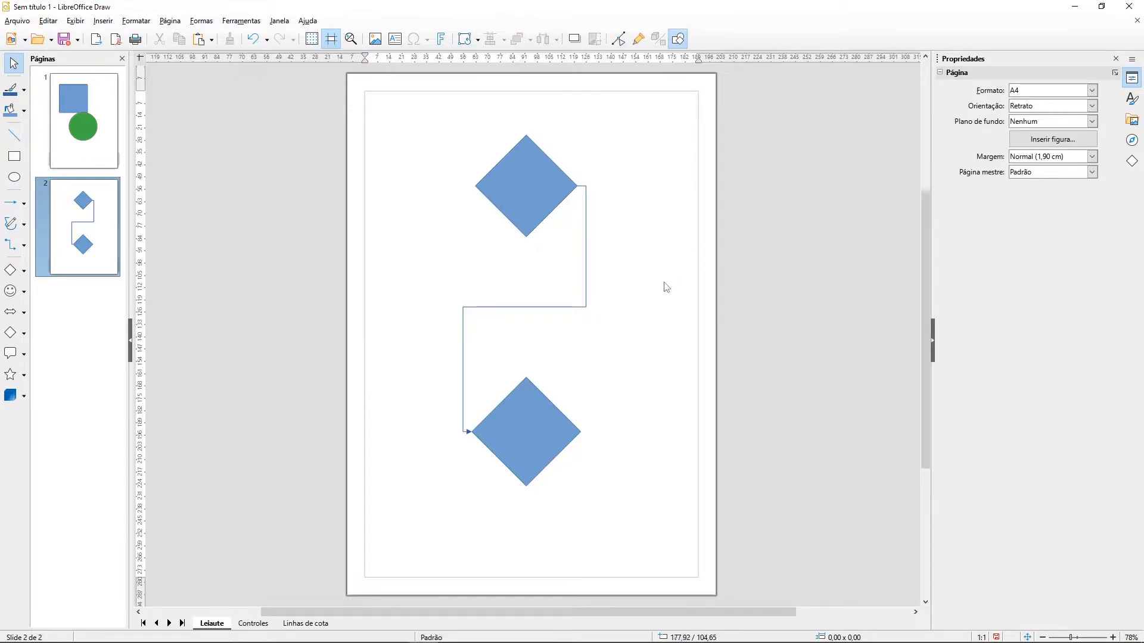
right_click(73, 316)
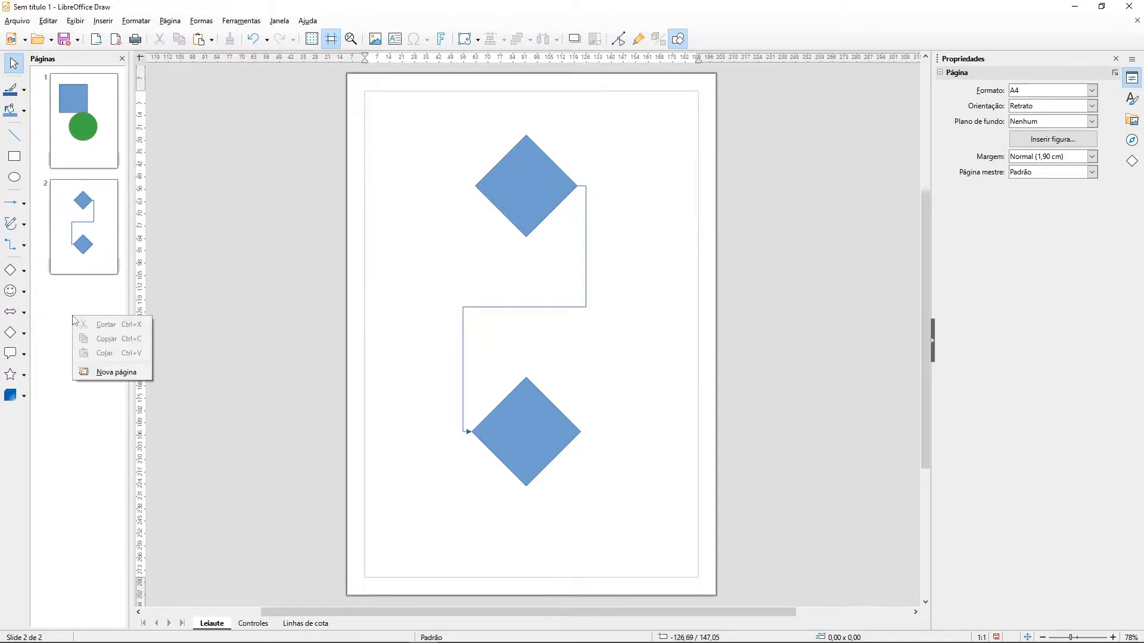
click(114, 374)
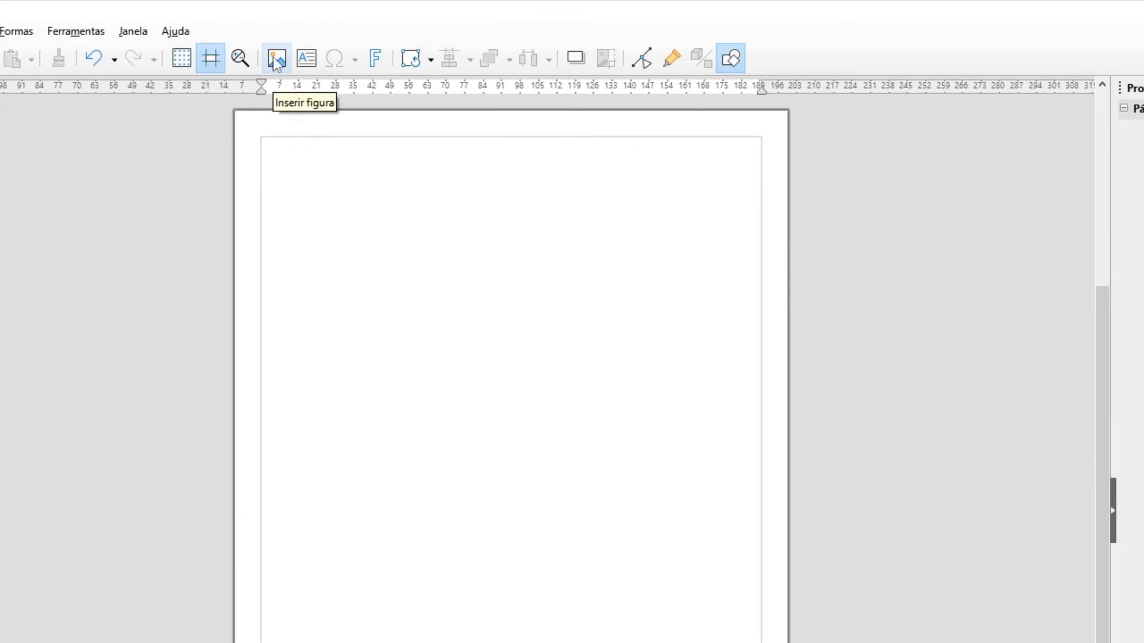
click(277, 59)
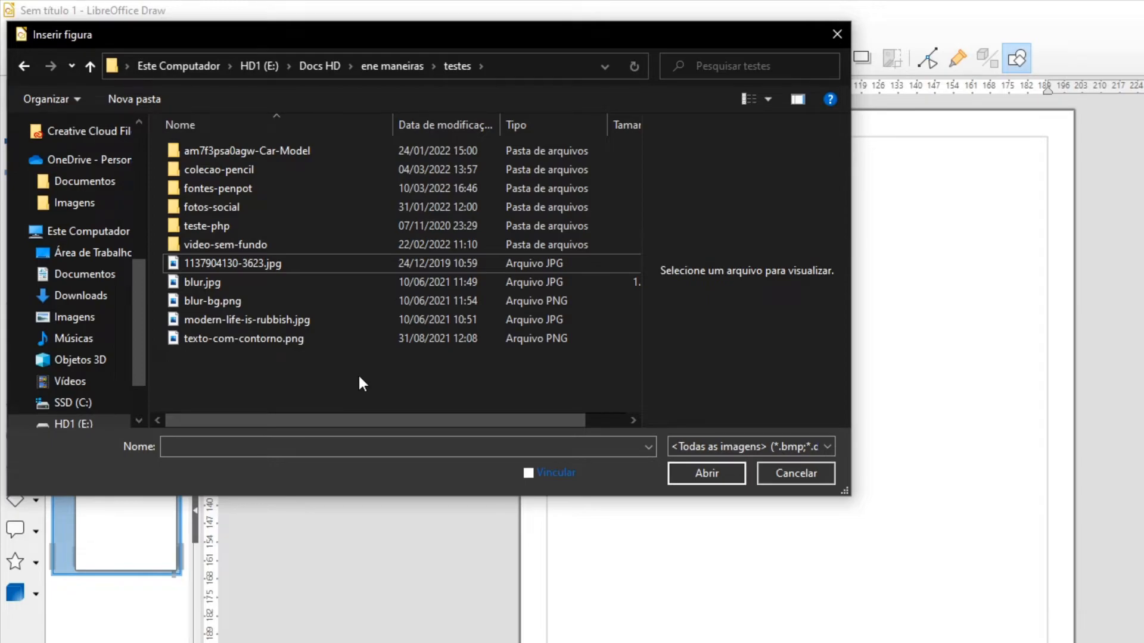
click(238, 268)
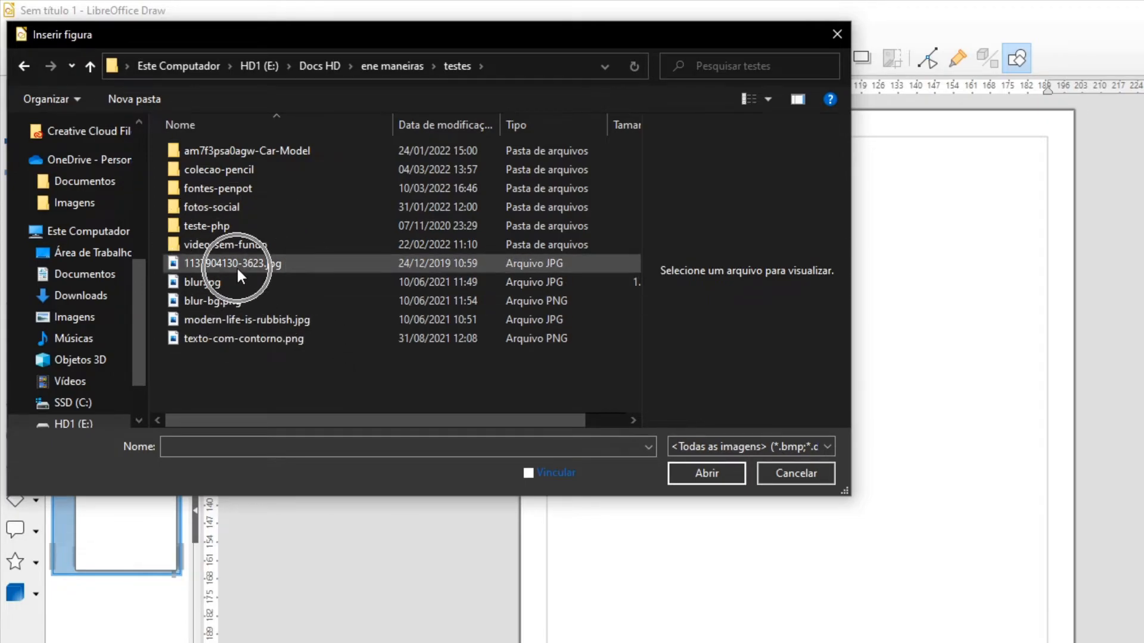
click(716, 470)
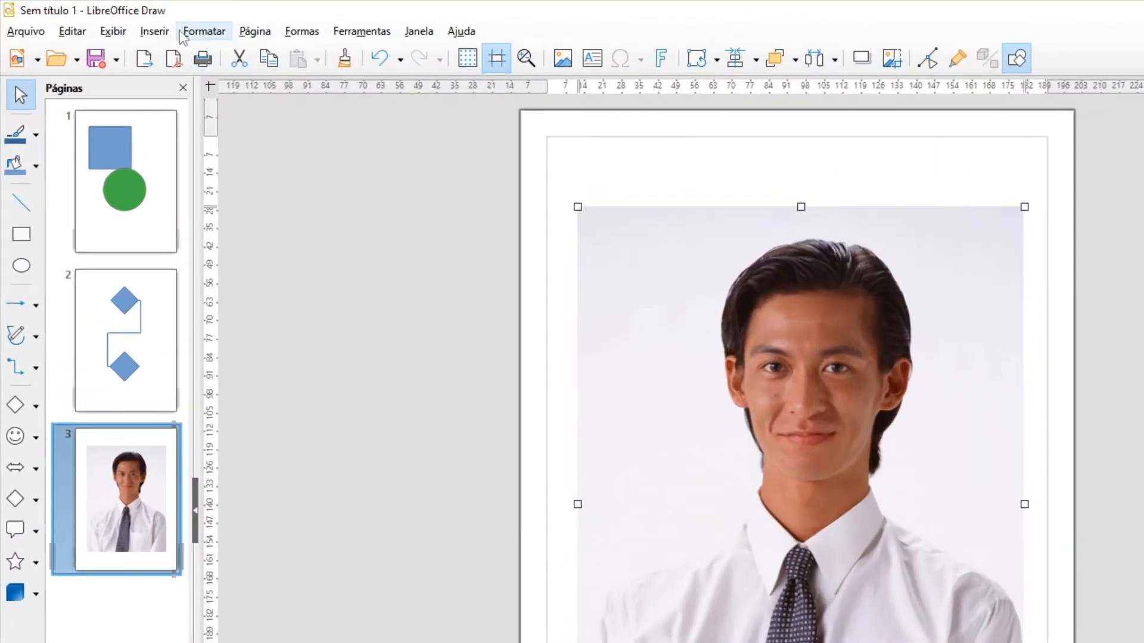
click(182, 34)
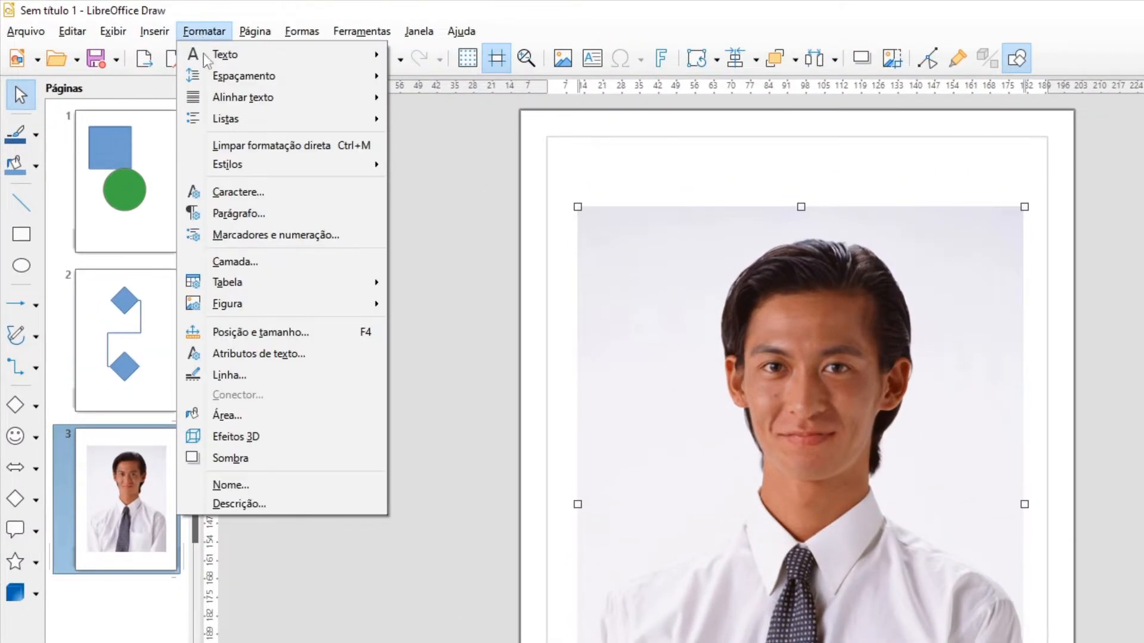
mouse_move(231, 303)
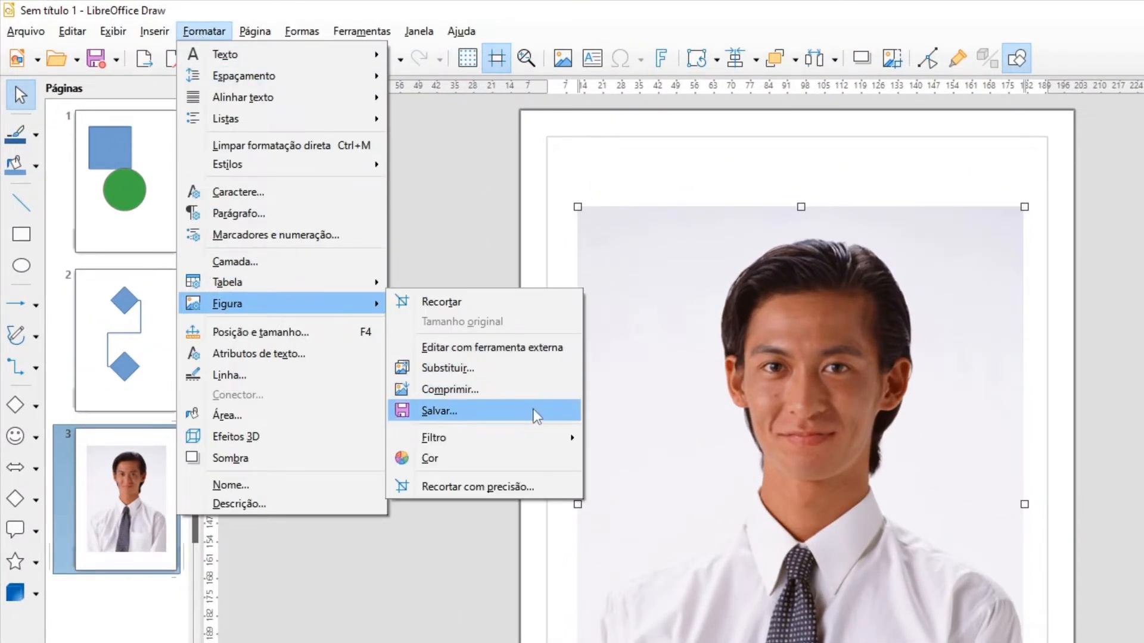
mouse_move(500, 448)
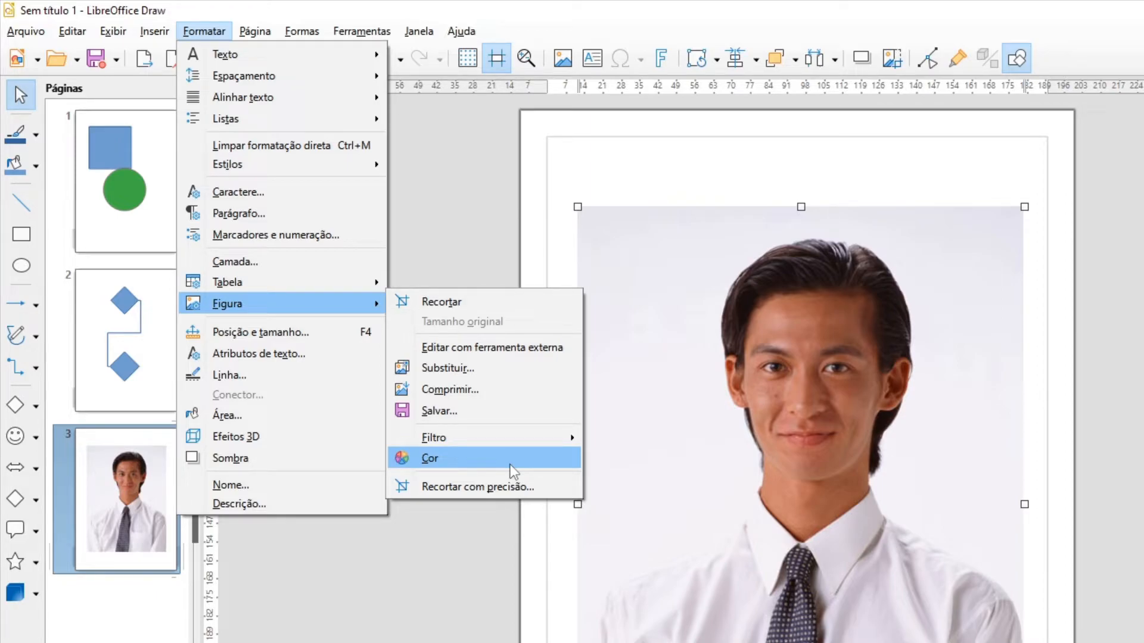
click(464, 348)
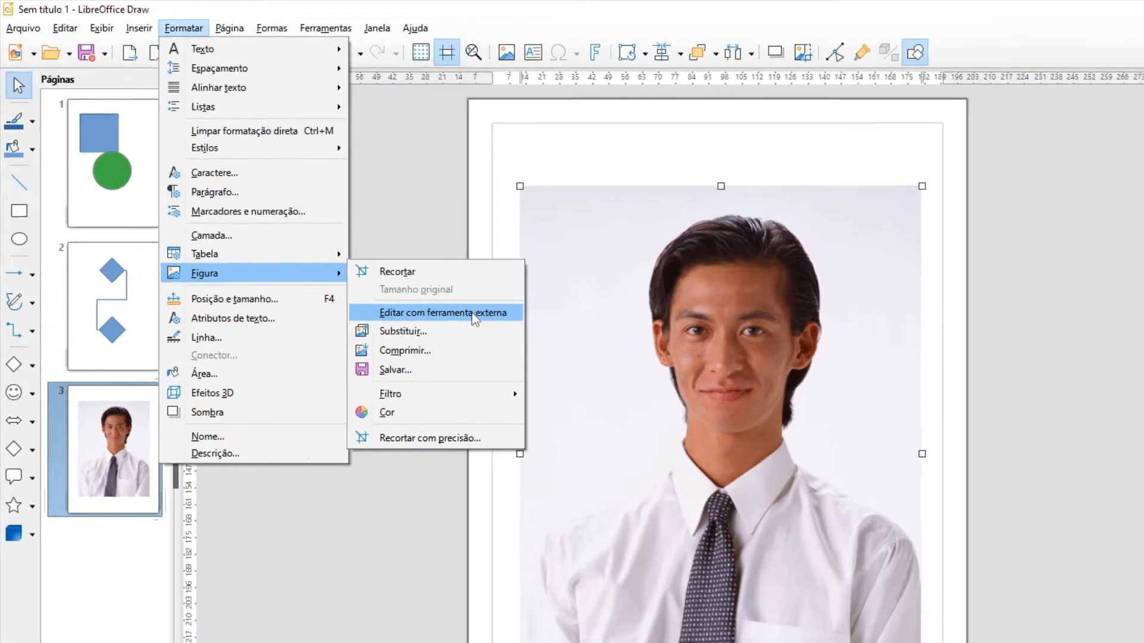
click(528, 348)
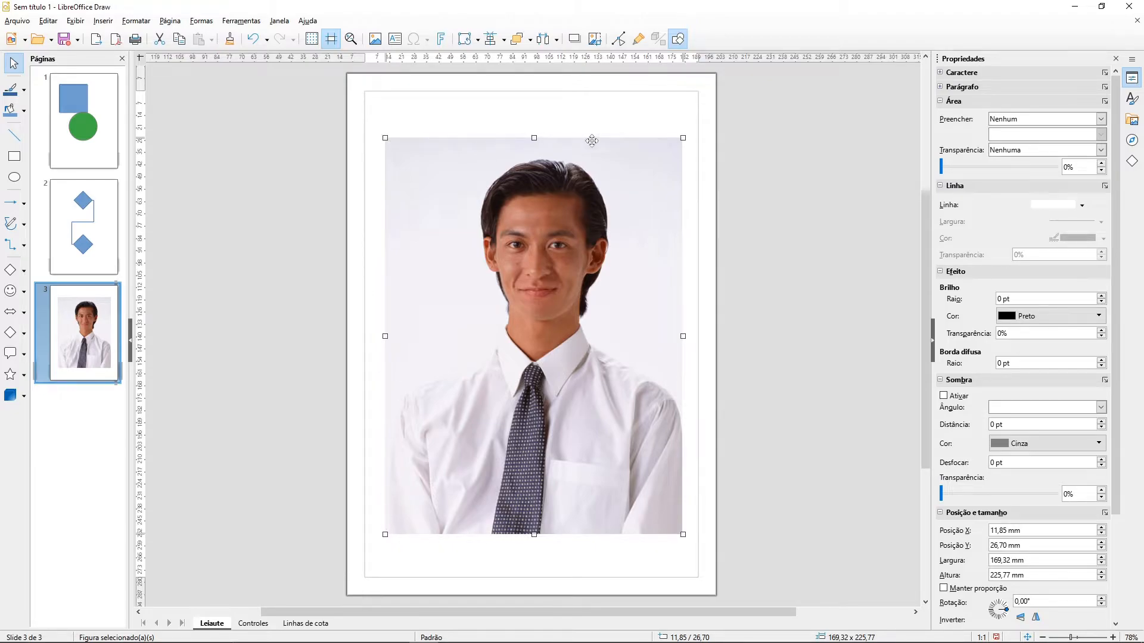
Shrink the photo proportionally to about 78 × 104 mm and move it up near the page's upper-left margin corner
drag(683, 535, 523, 320)
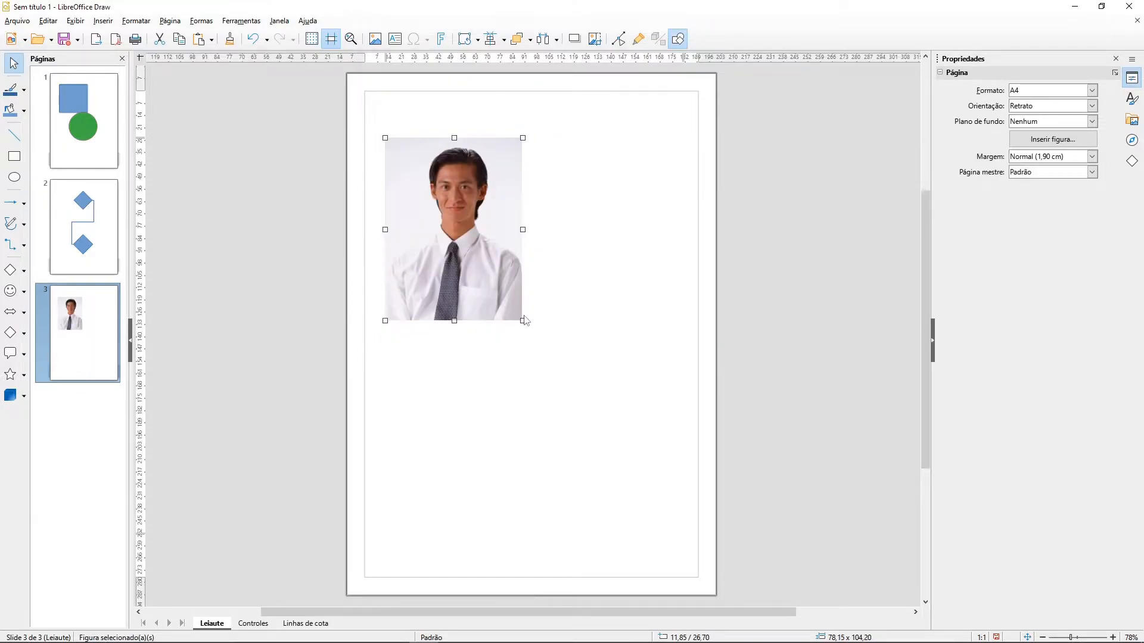
drag(493, 212, 487, 184)
click(583, 244)
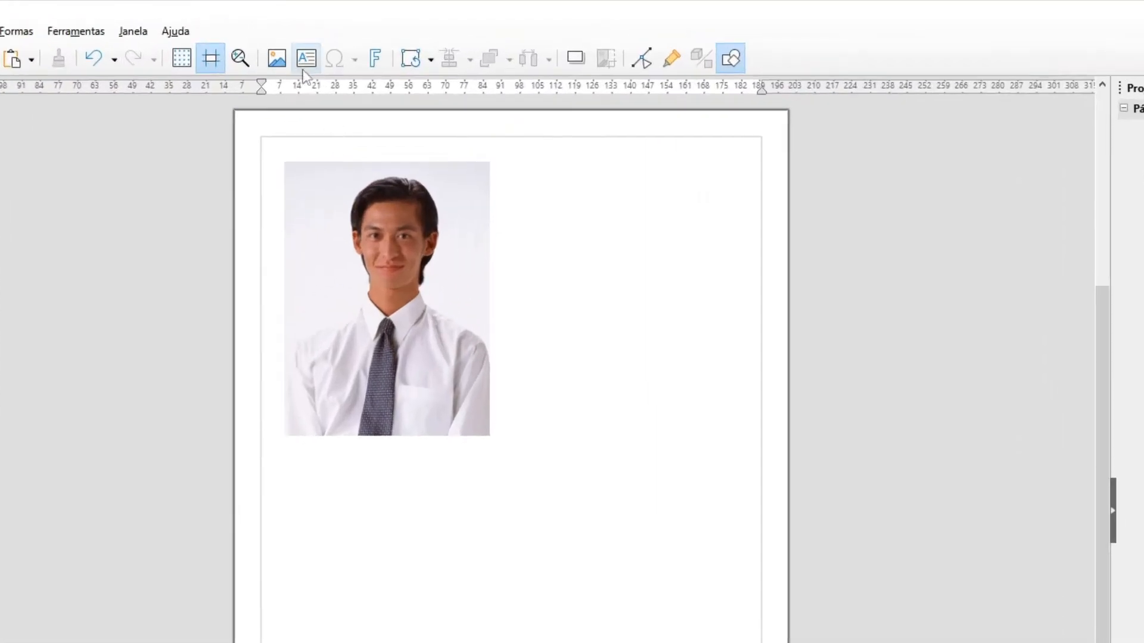
Draw a fixed-size text box beside the photo containing the text "Caixa de texto com tamanho fixo" and finish text entry
click(306, 65)
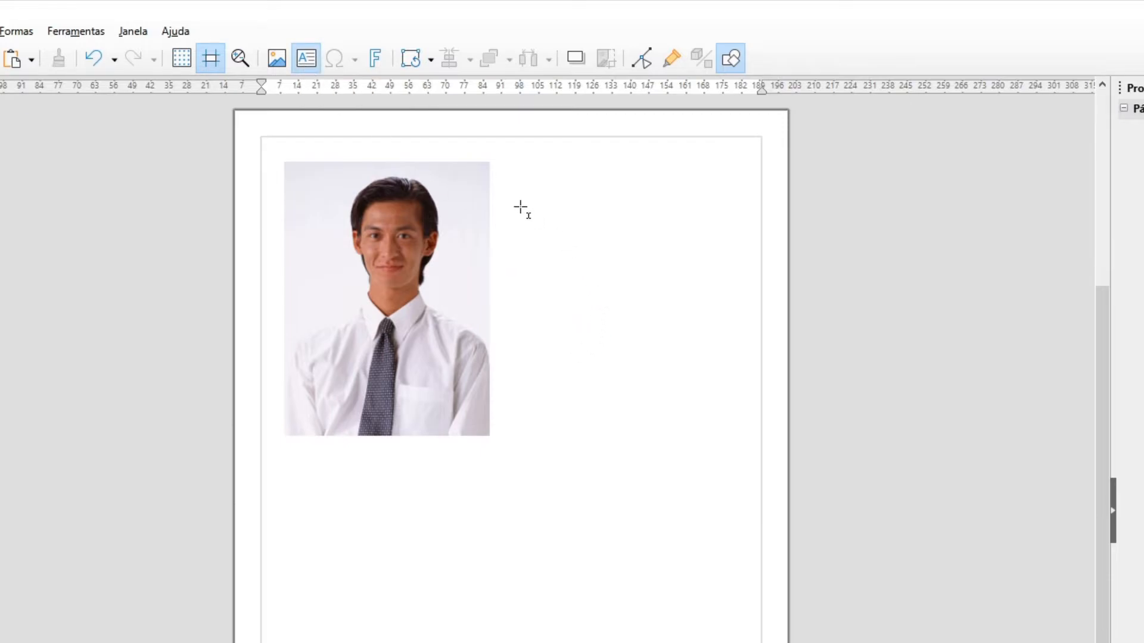
drag(518, 205, 566, 247)
mouse_move(686, 303)
mouse_down()
mouse_move(723, 308)
mouse_move(733, 324)
mouse_up()
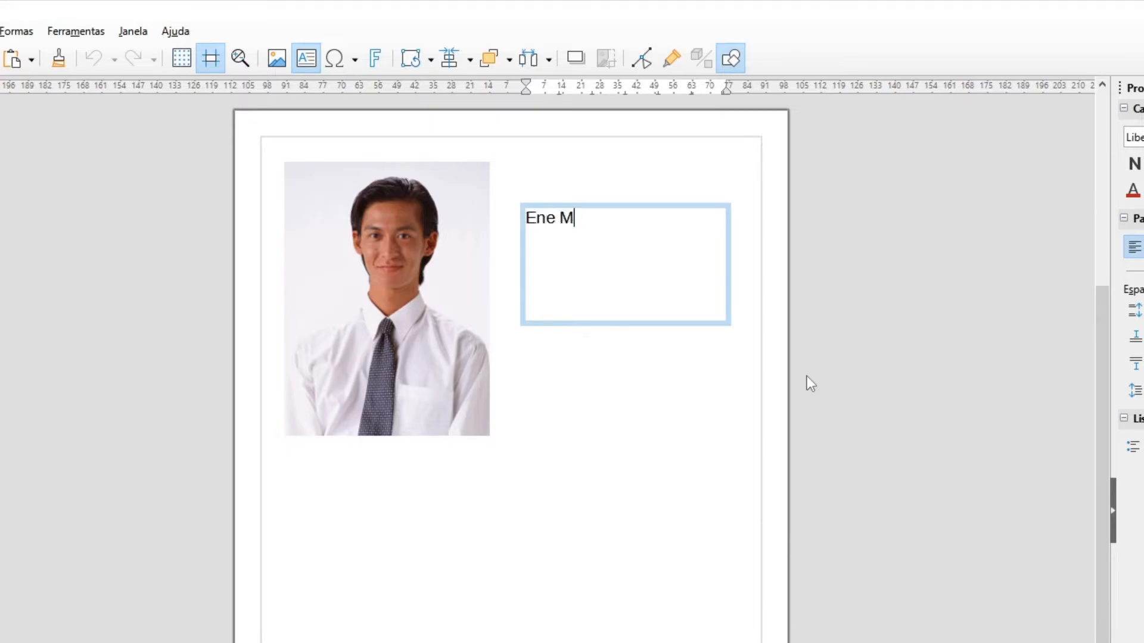
text(Ene Maneiras)
key(ctrl+a)
text(Caixa de texto com tamanho fi)
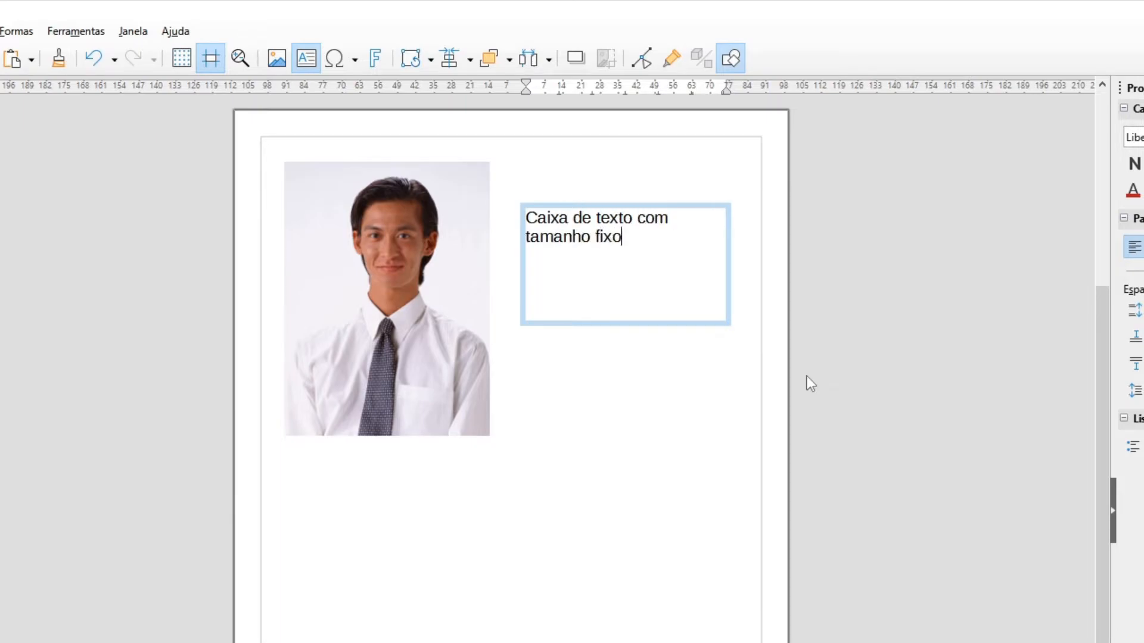
key(Escape)
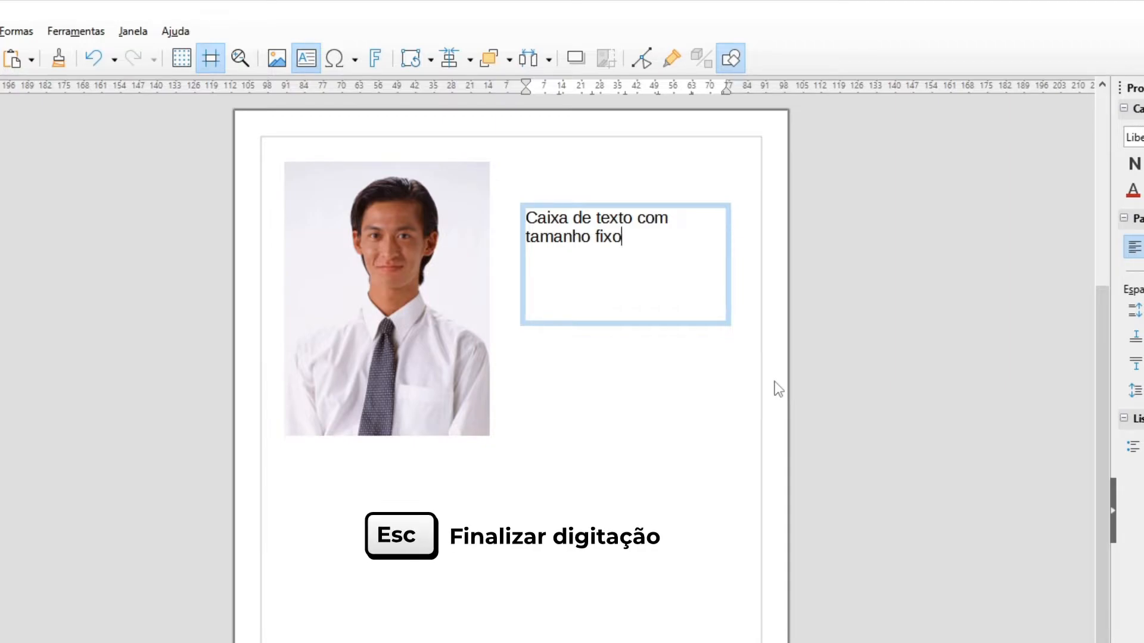
Add an auto-sizing text box below the fixed-size one with the text "Caixa de texto com tamanho ajustável" and finish text entry
click(668, 409)
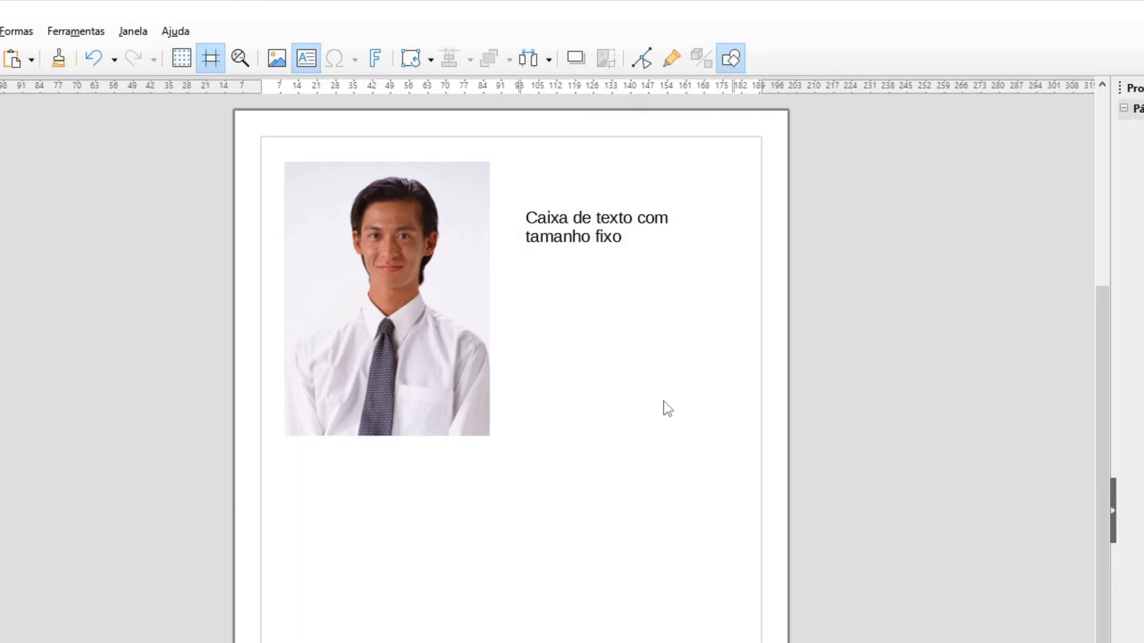
click(306, 58)
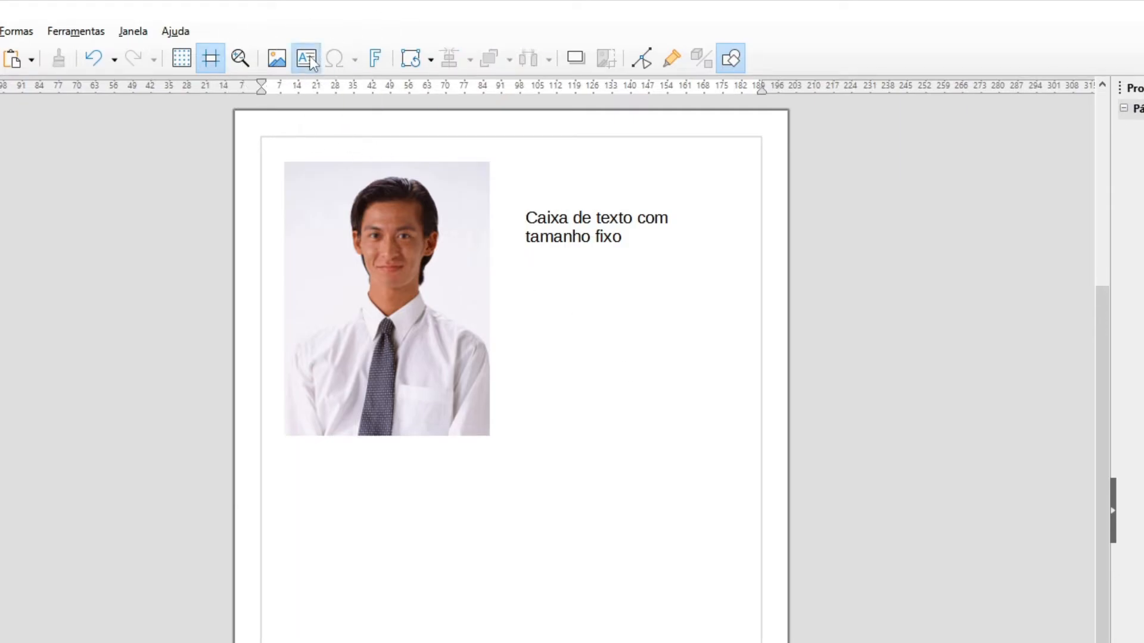
click(523, 343)
text(Caixa de texto com tamanho ajustável)
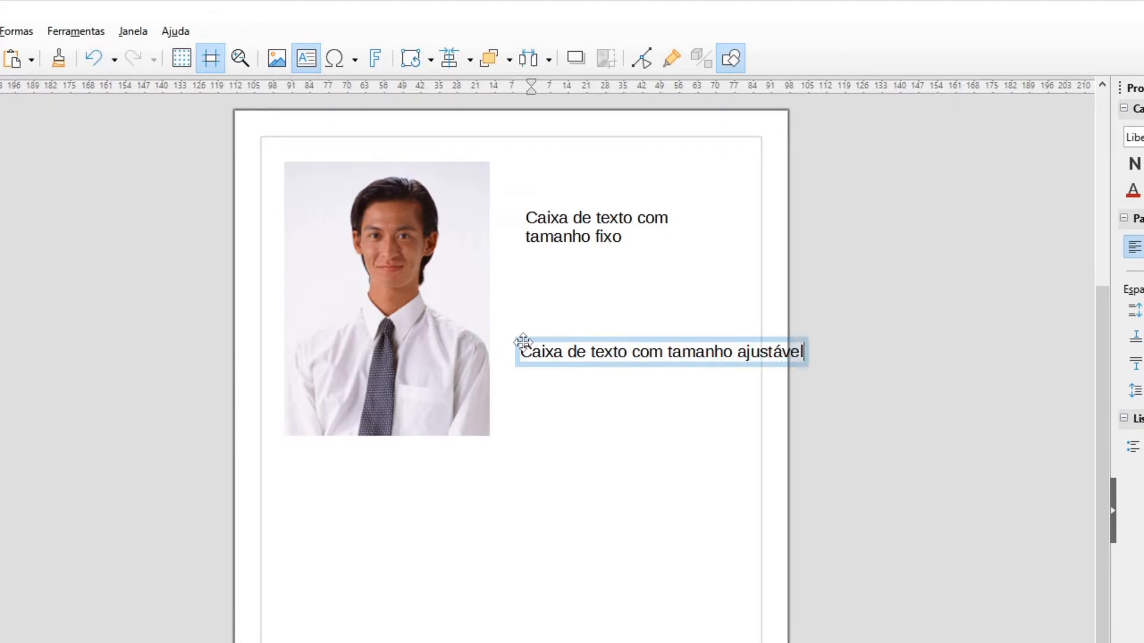
key(ctrl+shift+Left)
key(Right)
key(Escape)
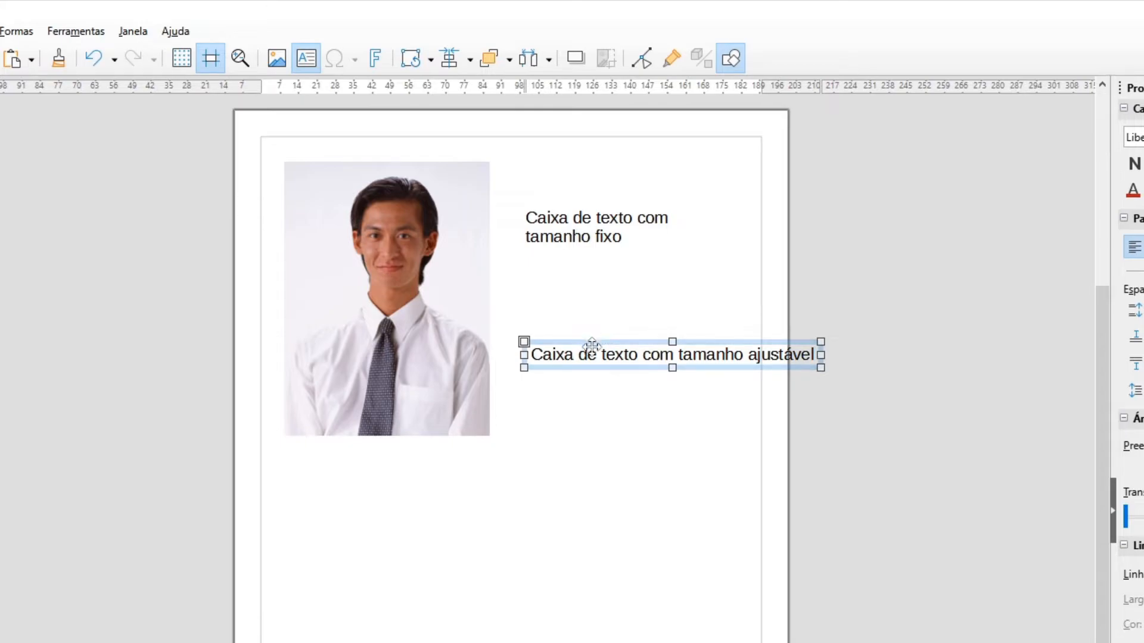
Select the fixed-size text box and examine its character formatting options
click(591, 203)
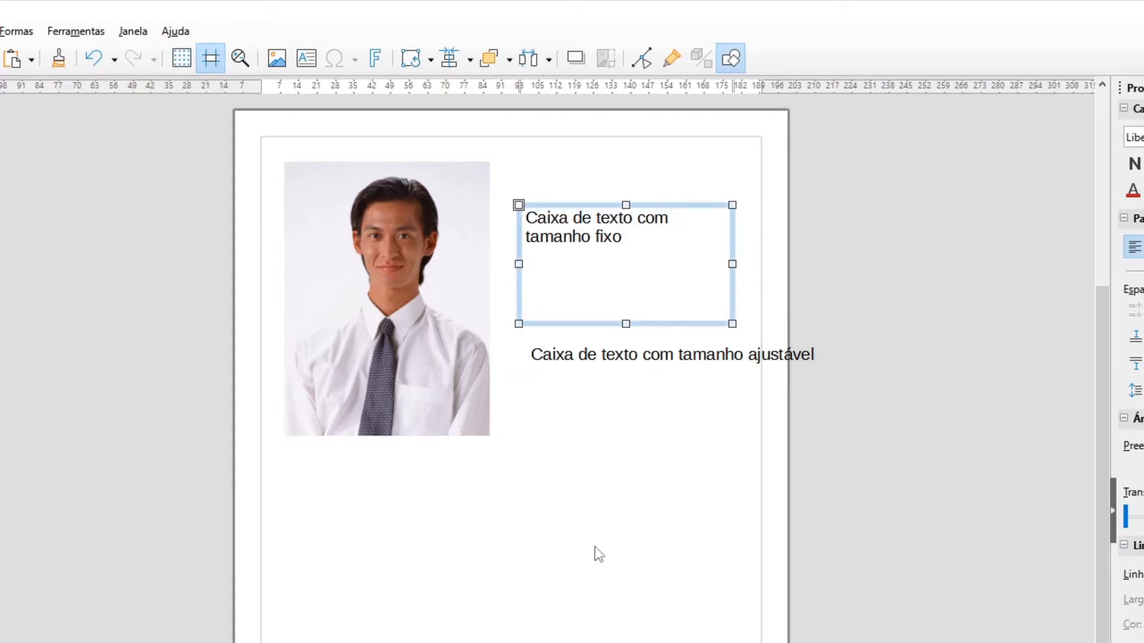
key(ctrl)
key(ctrl)
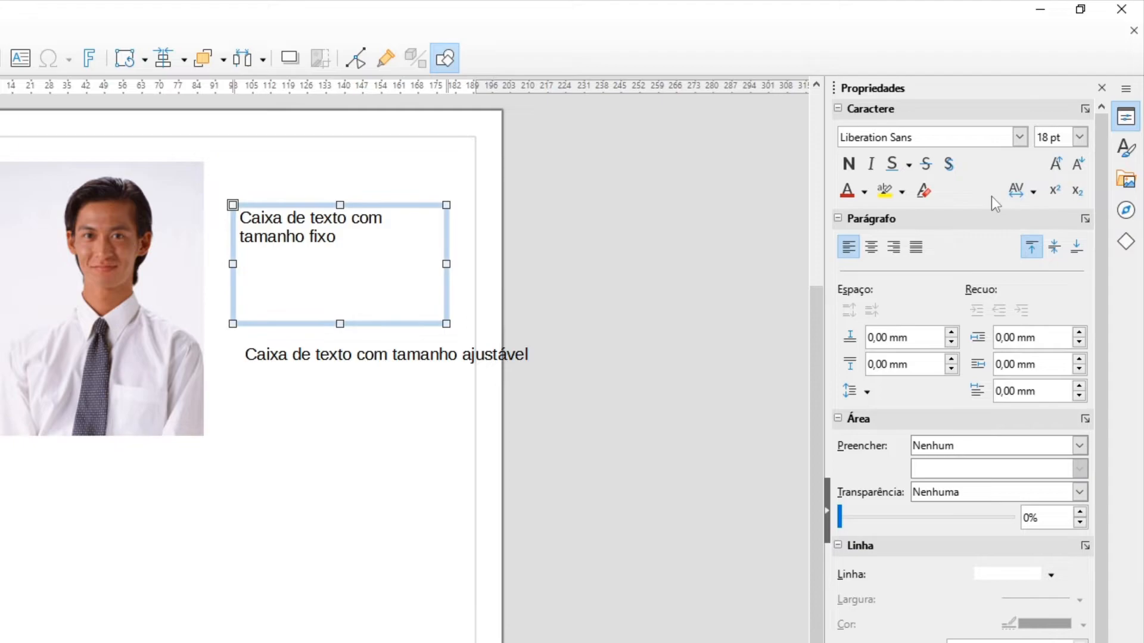
key(ctrl)
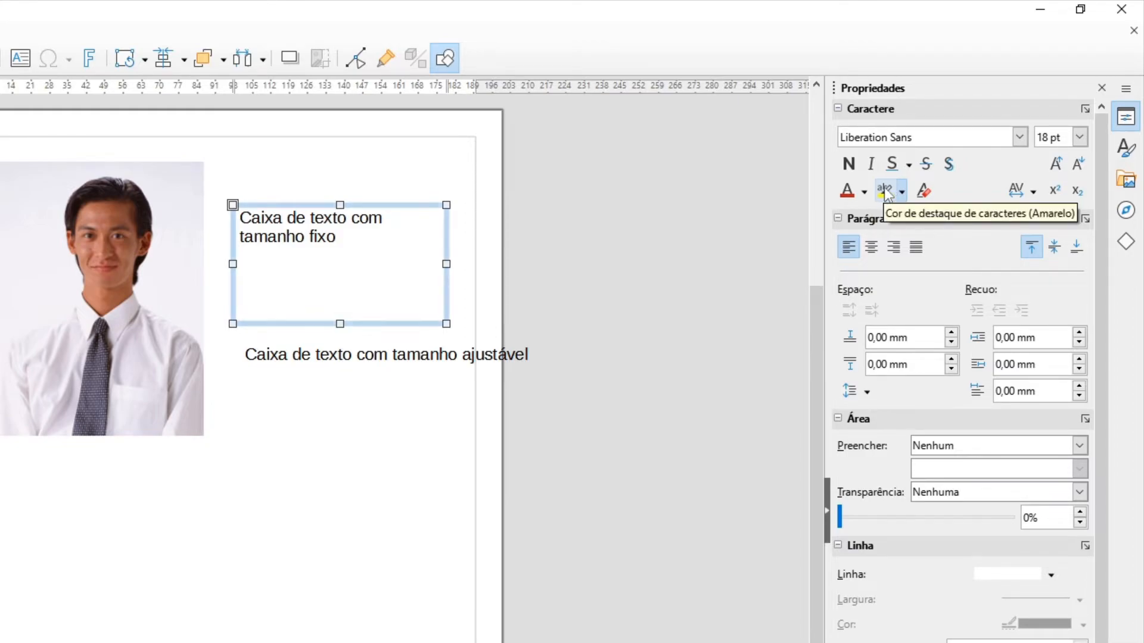
click(928, 186)
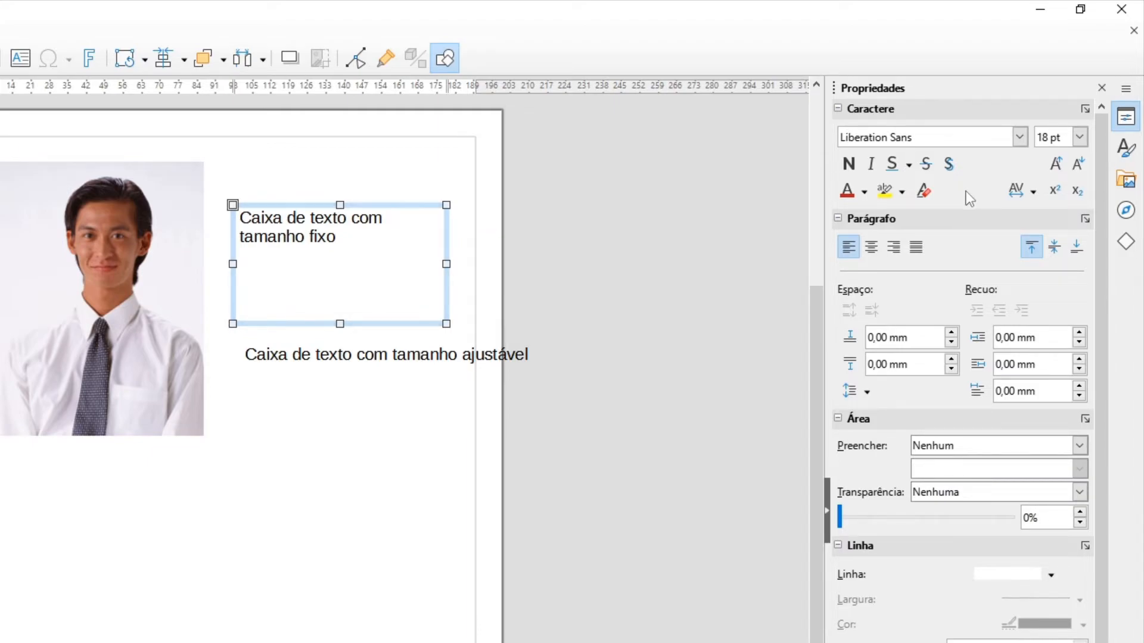
Break the adjustable text box's text into two lines after "Caixa de texto" and finish text entry
click(334, 355)
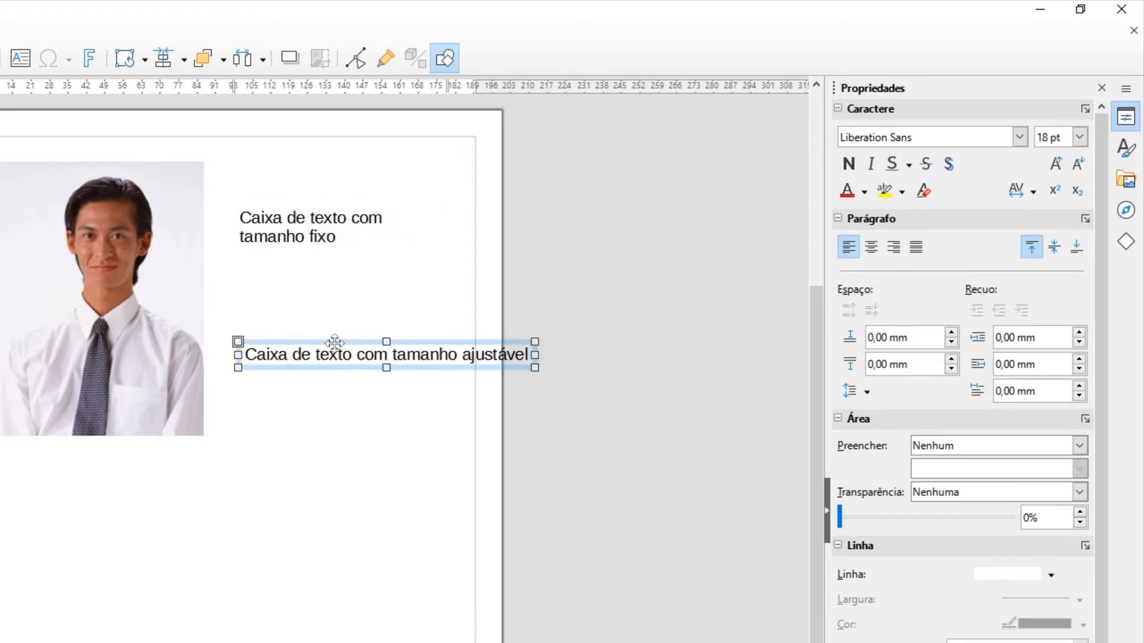
click(359, 355)
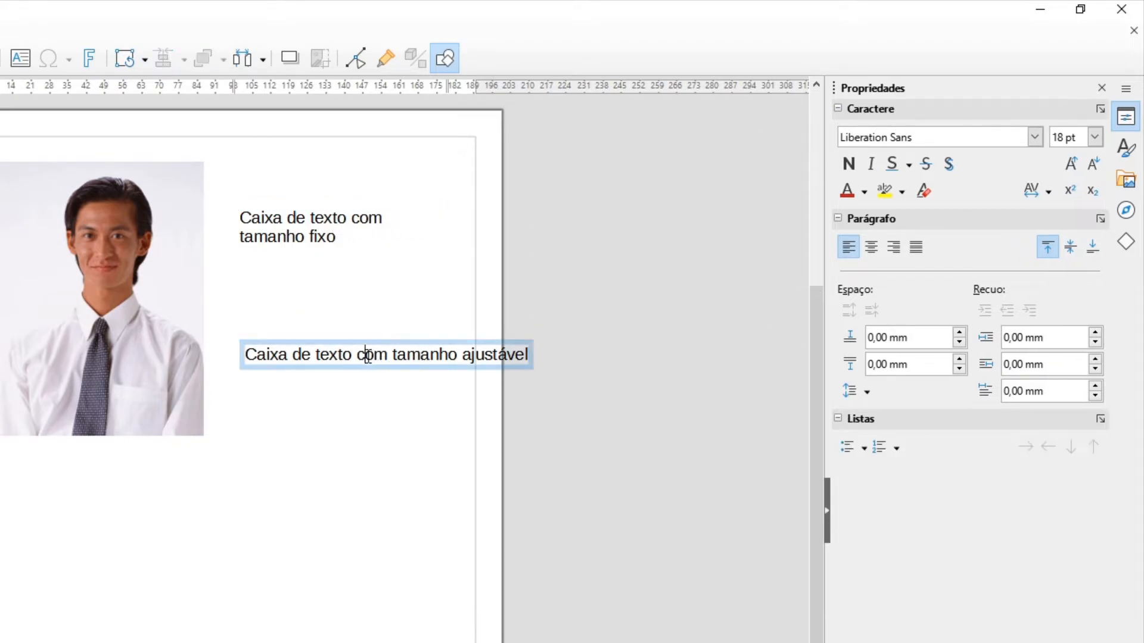
key(BackSpace)
key(Return)
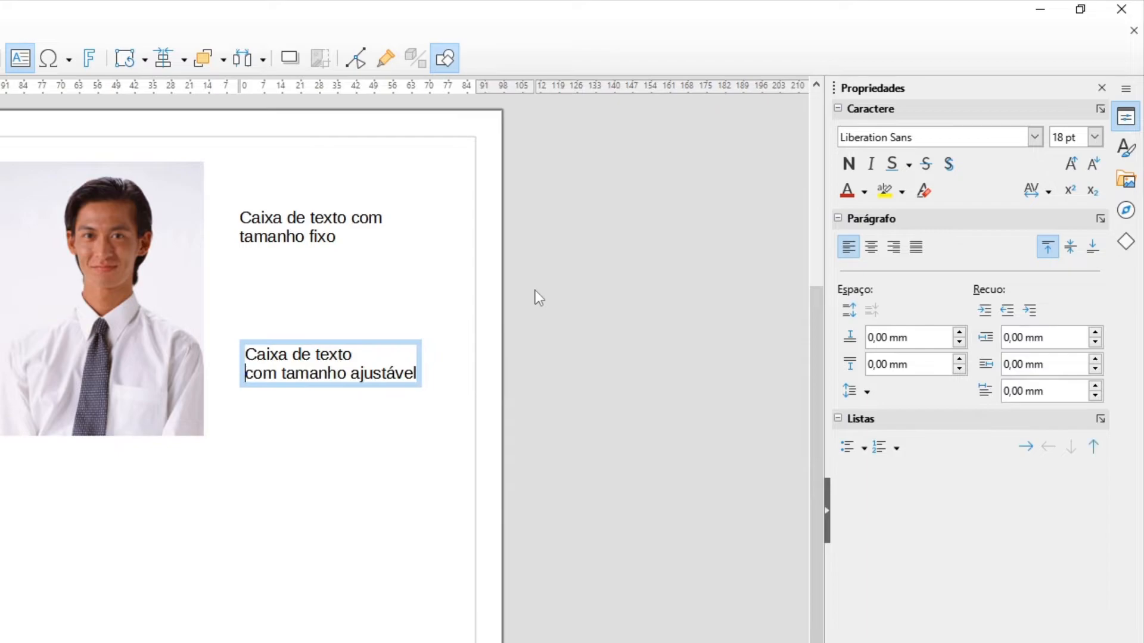
key(Escape)
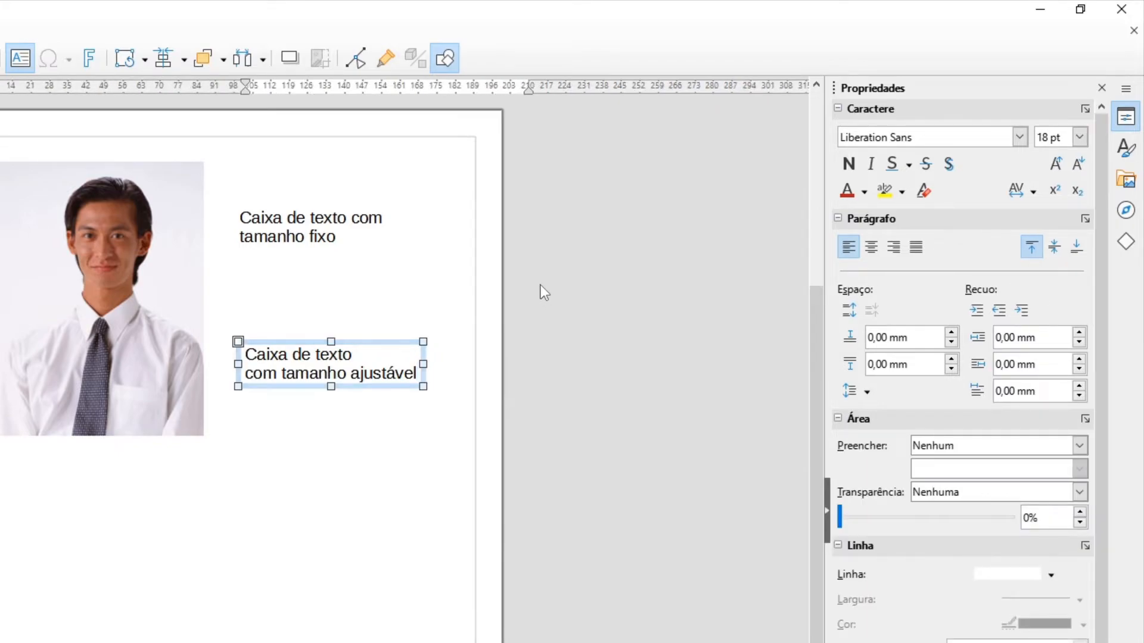
Format the adjustable text box's text as bold, 22 pt and light green
click(848, 163)
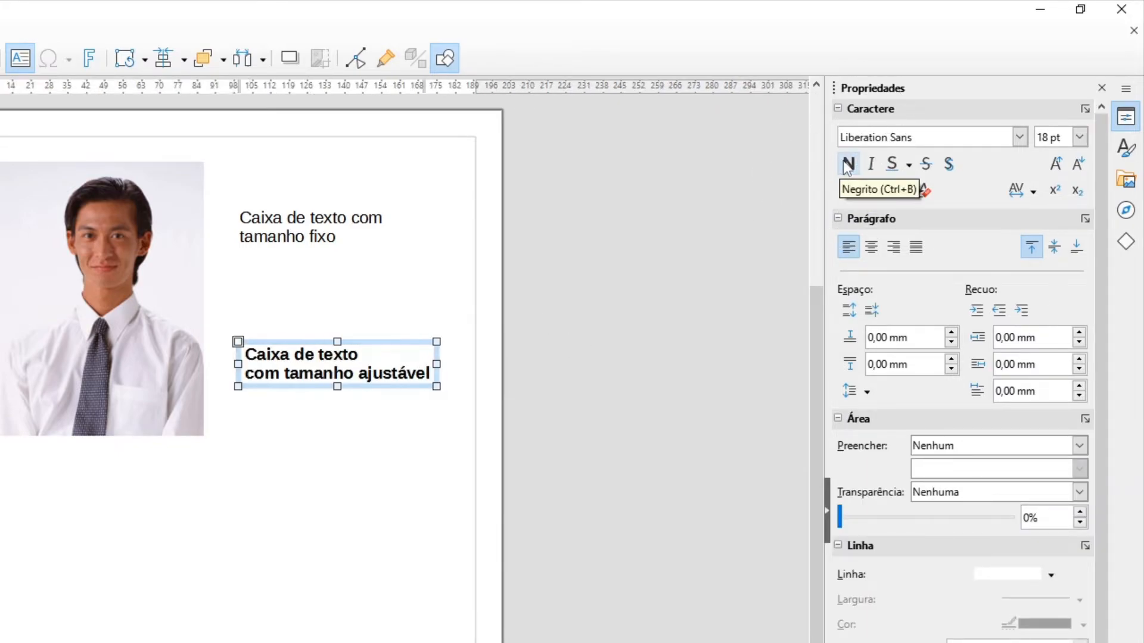
click(1057, 164)
click(1056, 165)
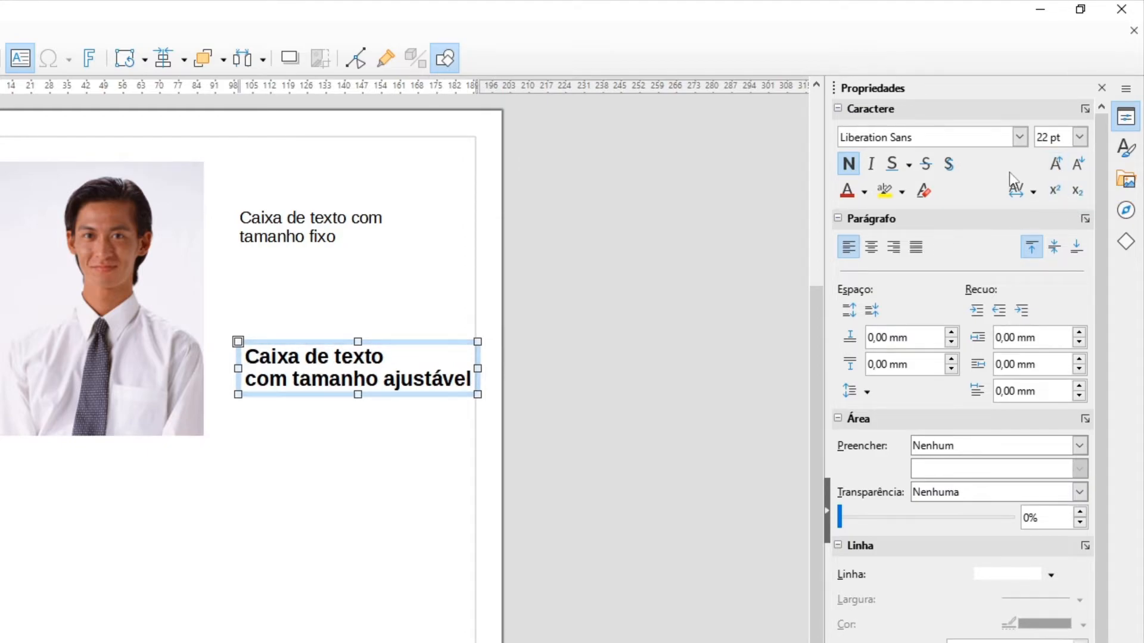
click(862, 194)
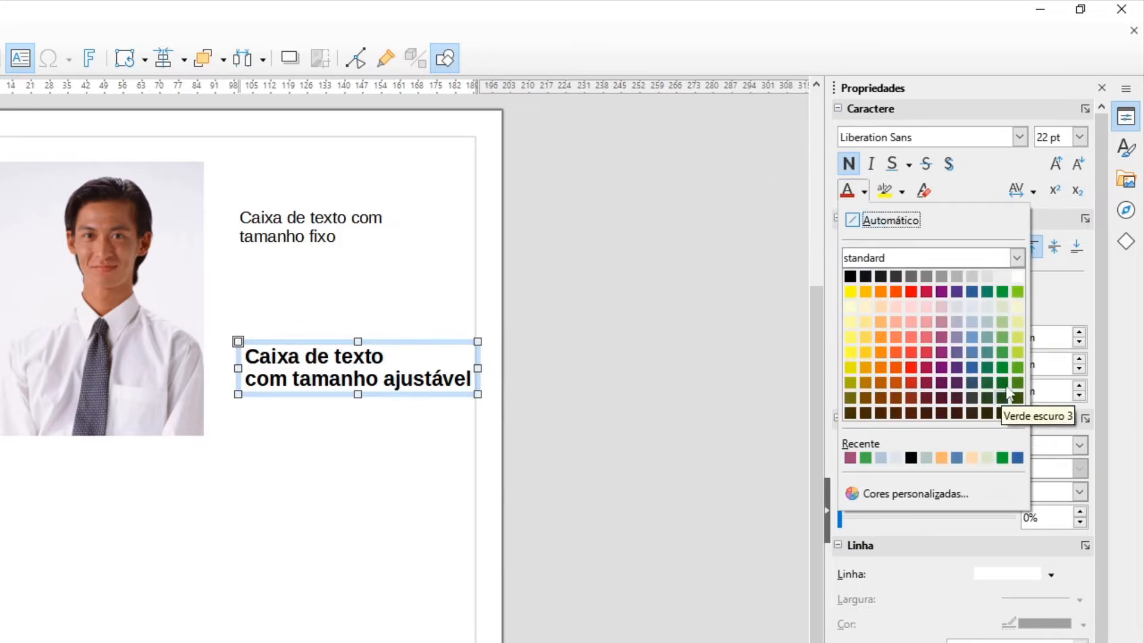
click(1004, 353)
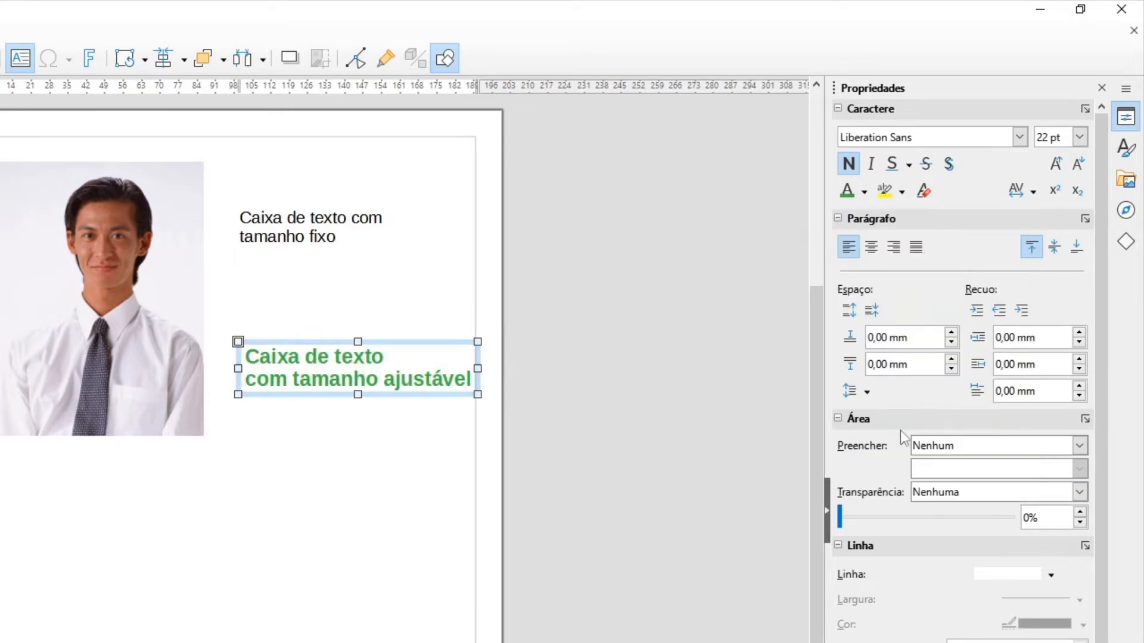
Move the green text box up and try centred, right and justified alignment on it before returning to left alignment
drag(274, 332, 274, 266)
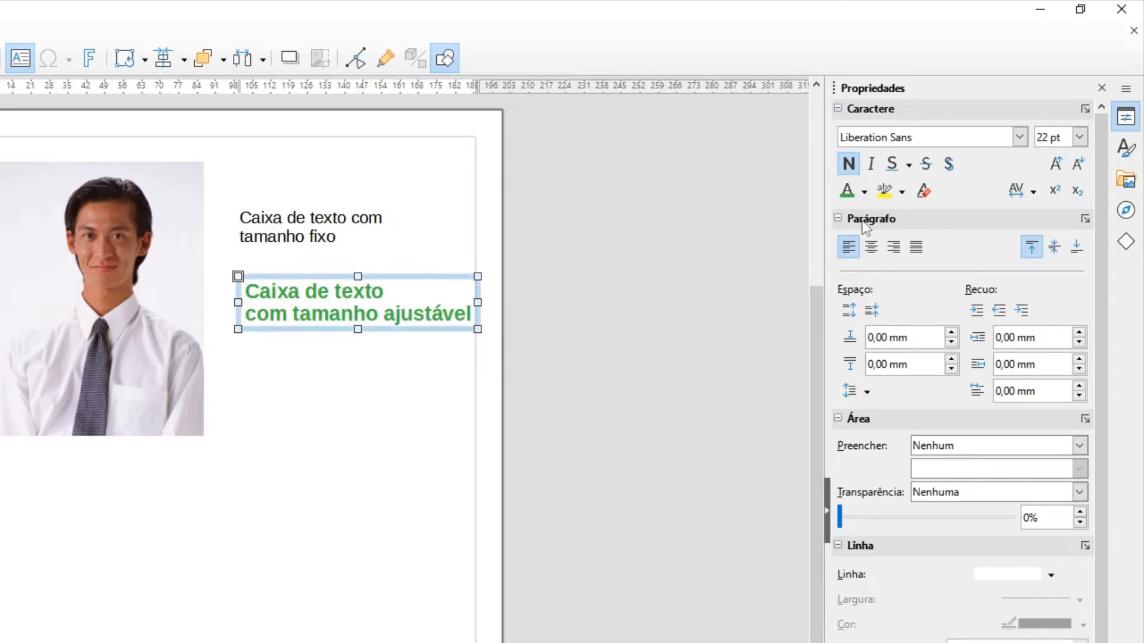
click(871, 256)
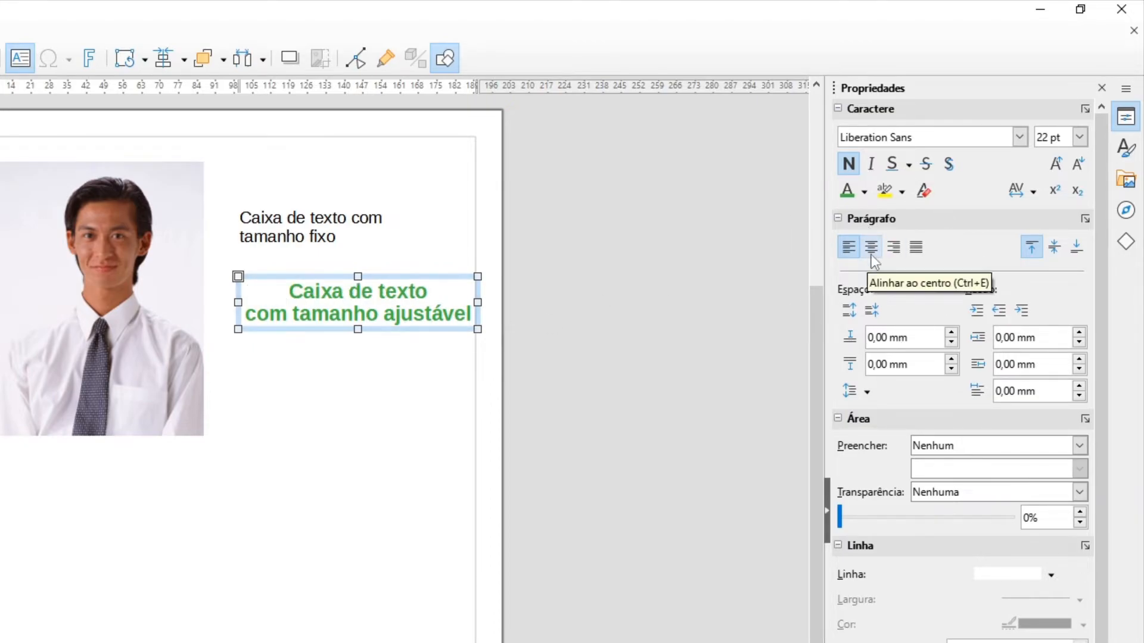
click(894, 253)
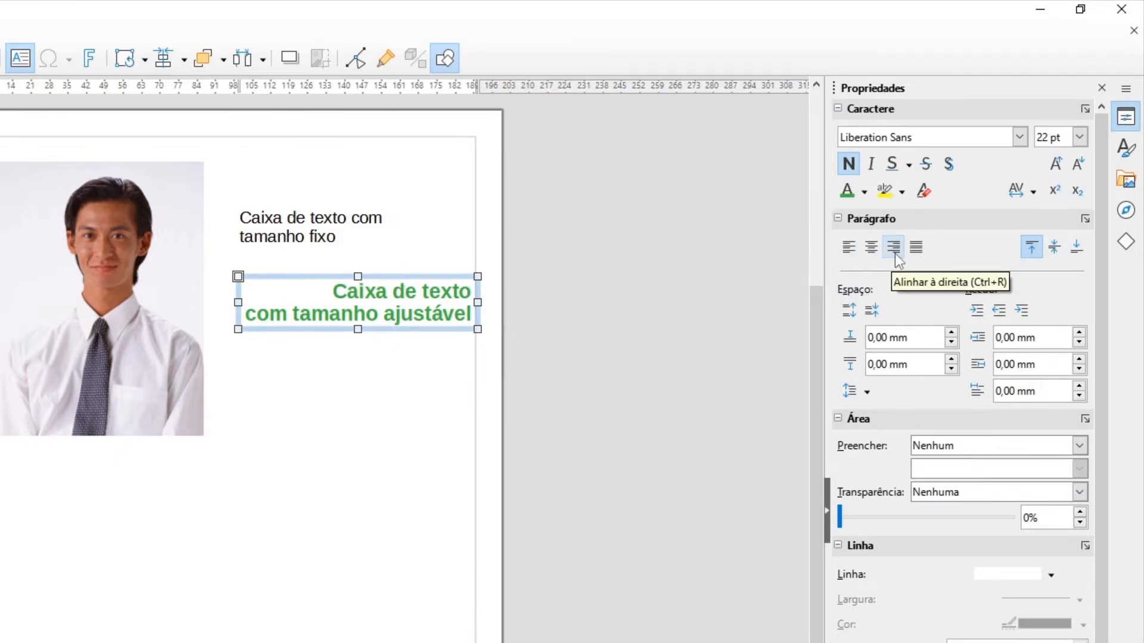
click(917, 247)
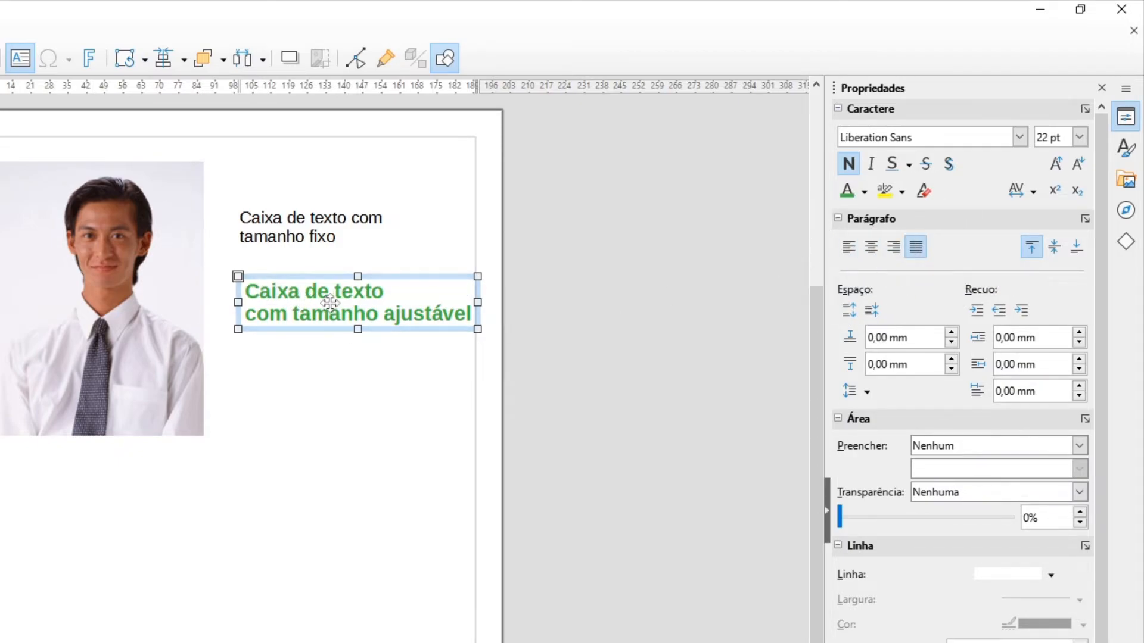
click(853, 253)
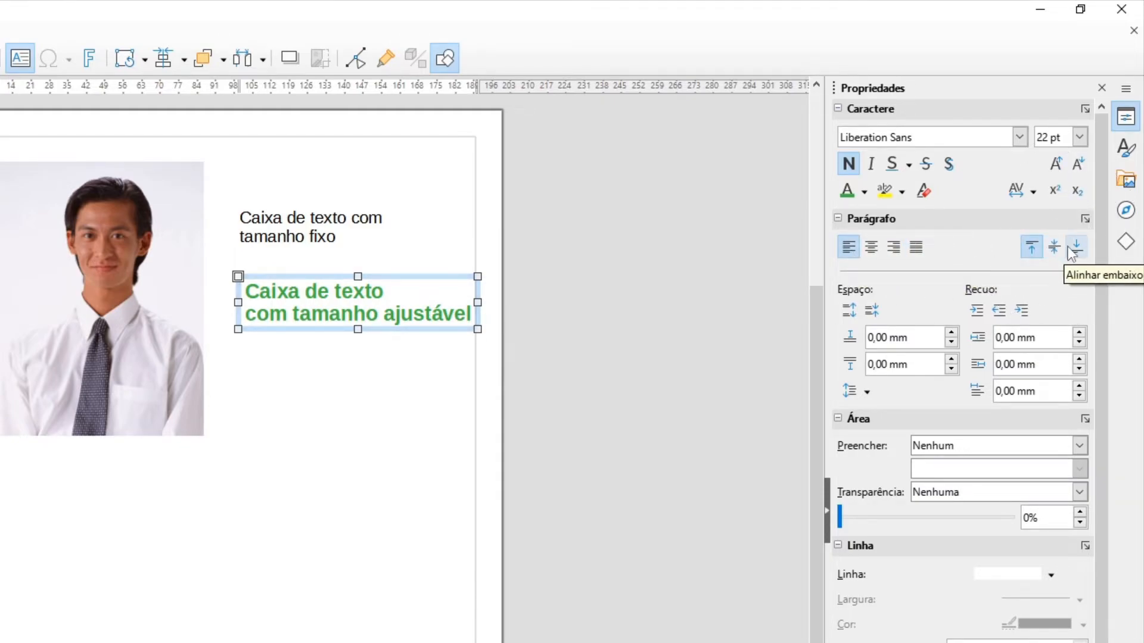
Centre the fixed-size box's text vertically and space the two text boxes apart beside the photo, the green one below
drag(337, 278, 336, 328)
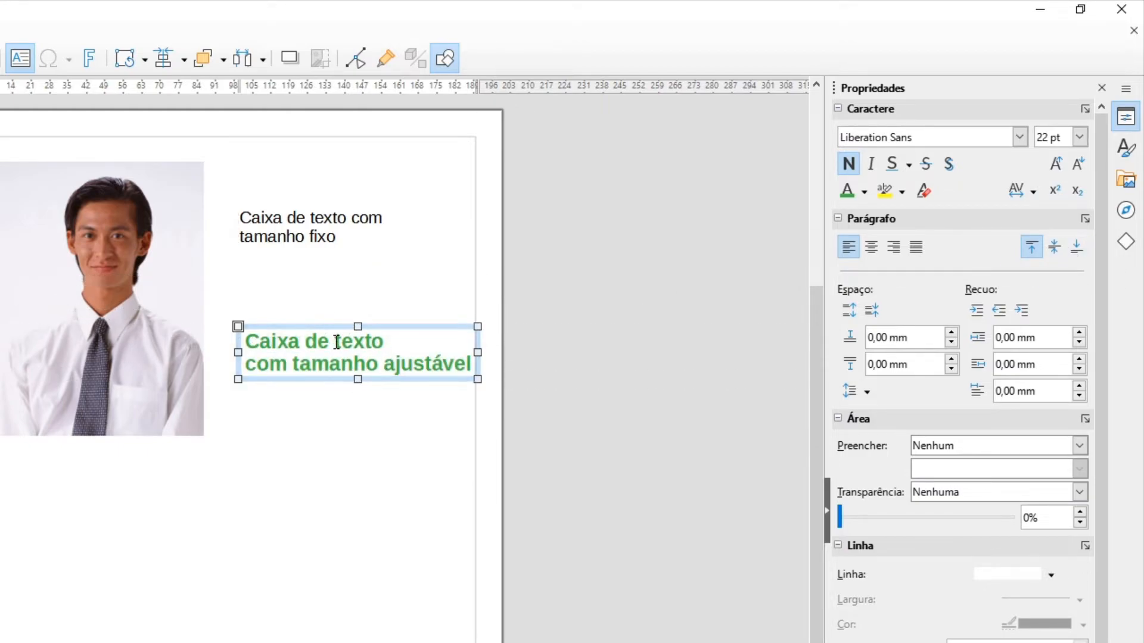
click(334, 208)
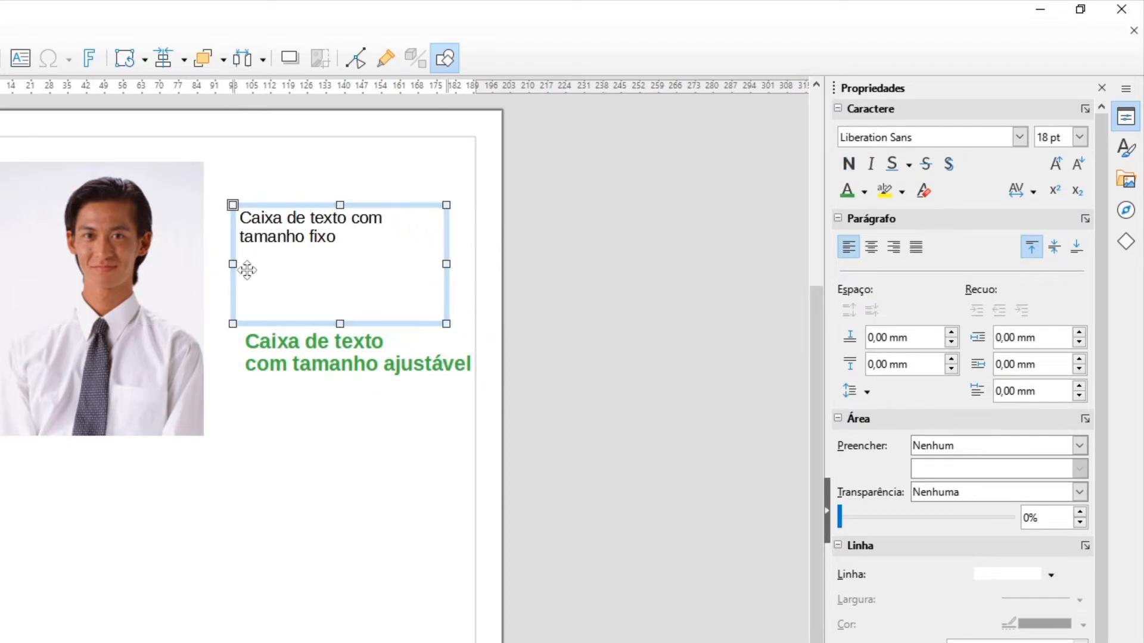
click(1054, 248)
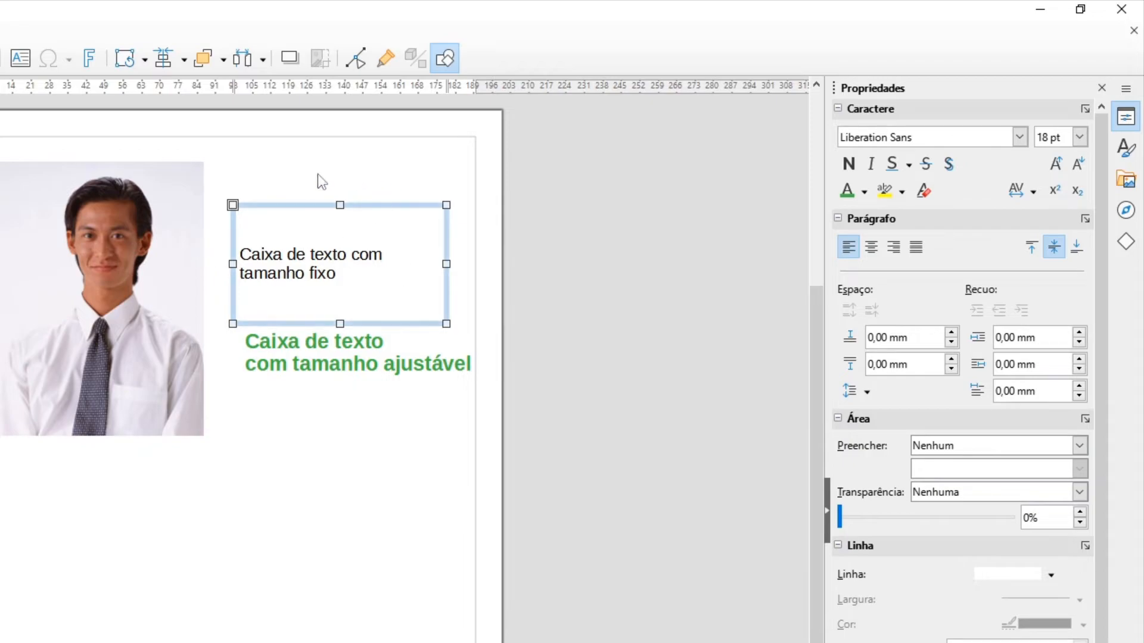
drag(380, 204, 378, 164)
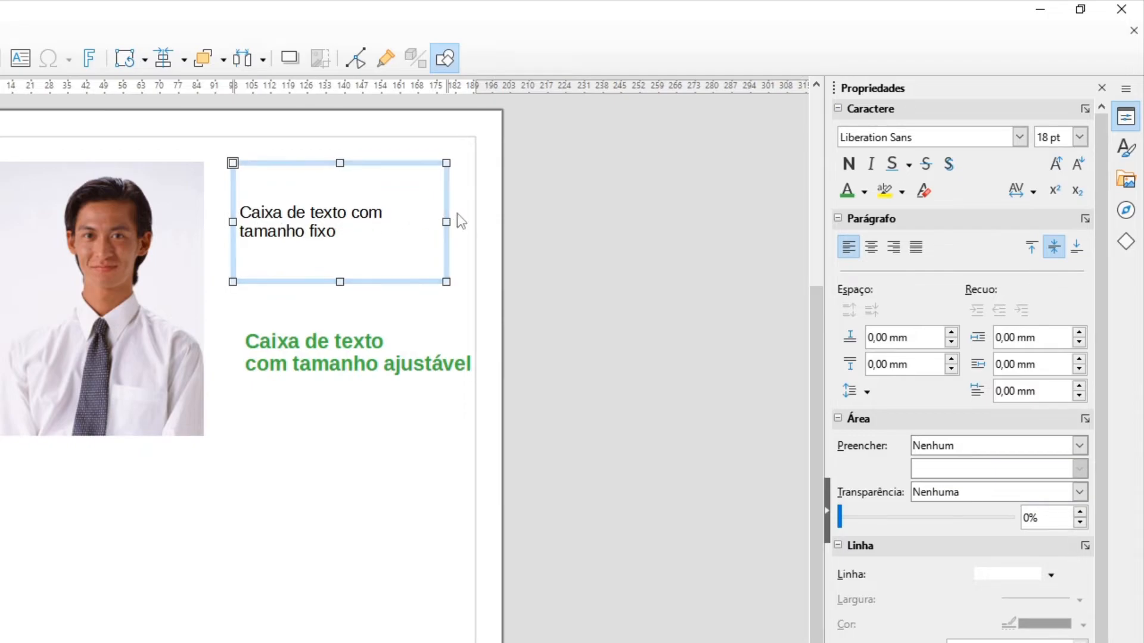
click(378, 456)
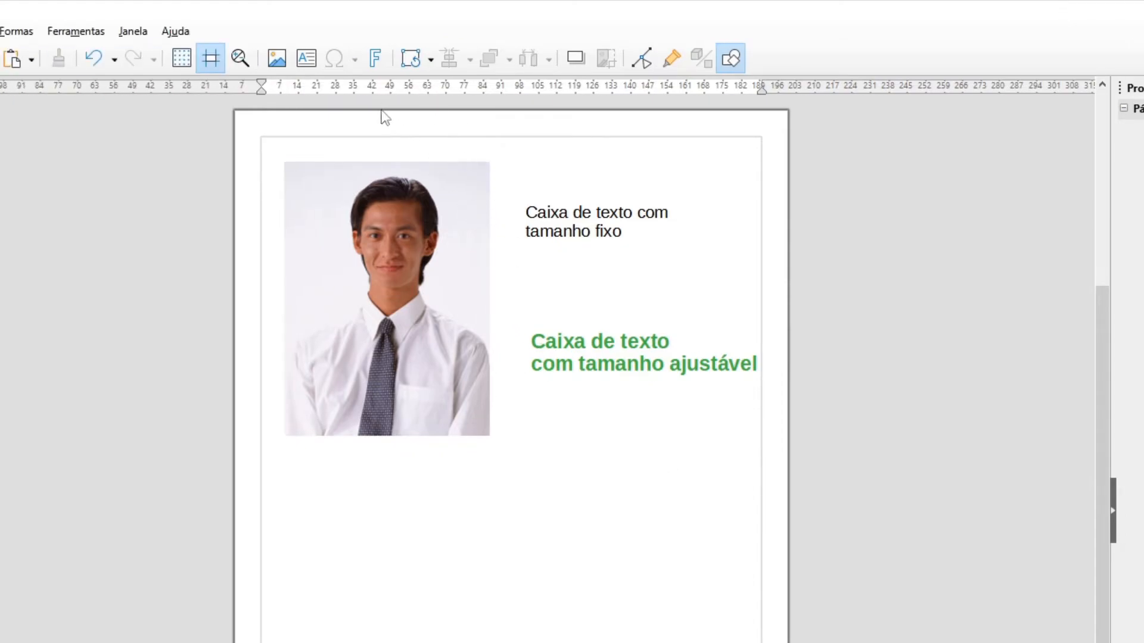
Insert a Fontwork text in the Hulk style and enlarge it, centred on the page below the photo
key(ctrl)
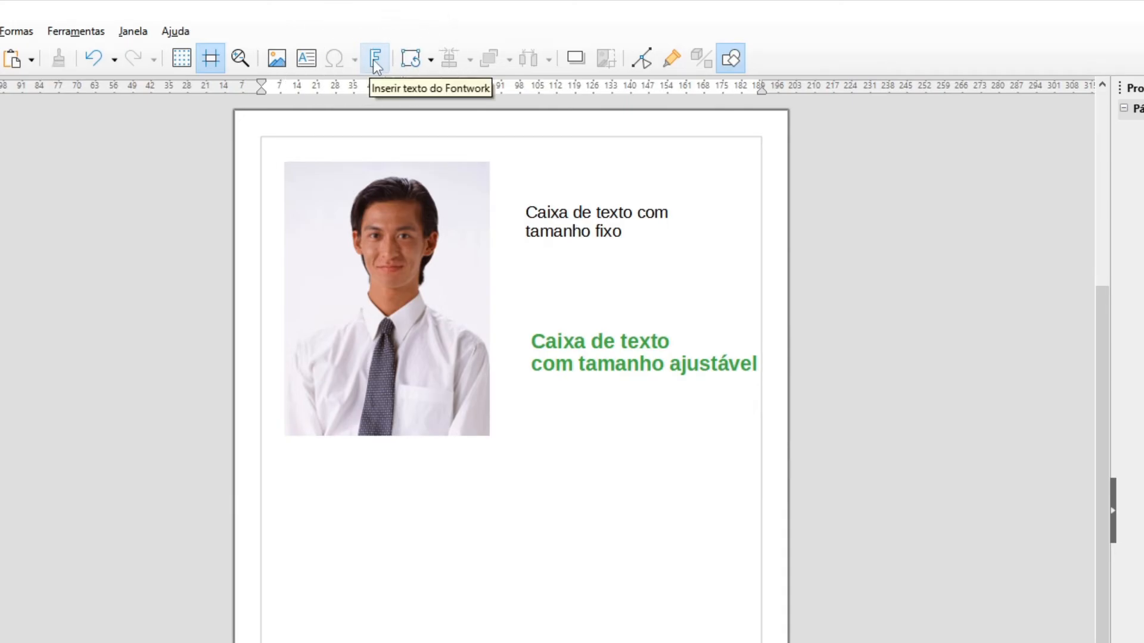
click(376, 59)
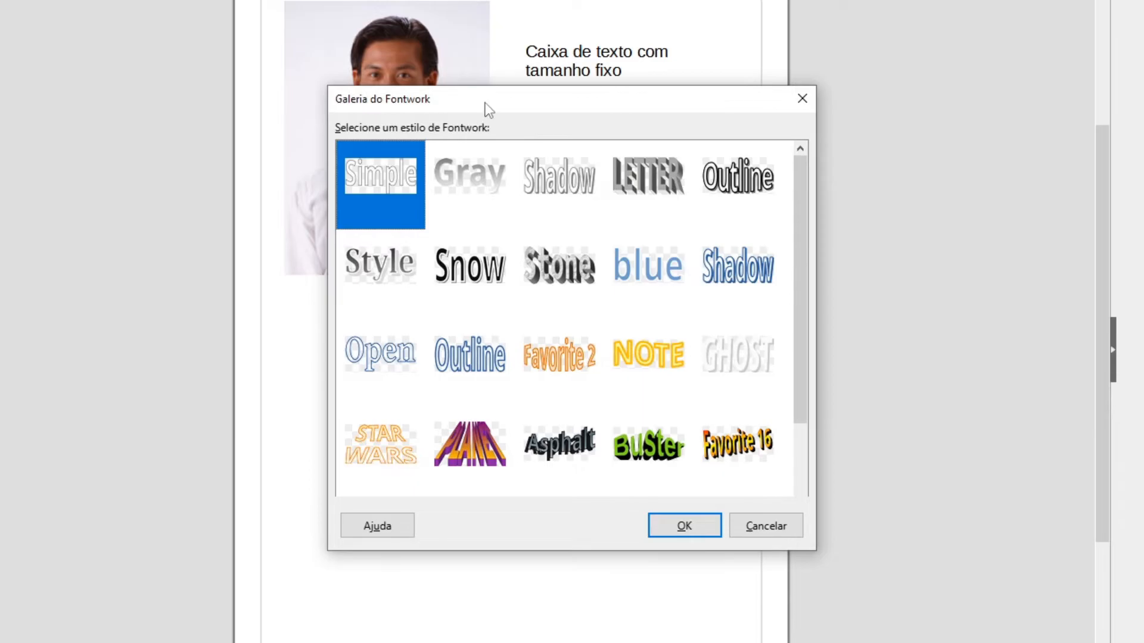
drag(483, 267, 476, 257)
drag(471, 88, 467, 88)
drag(774, 234, 784, 263)
click(442, 251)
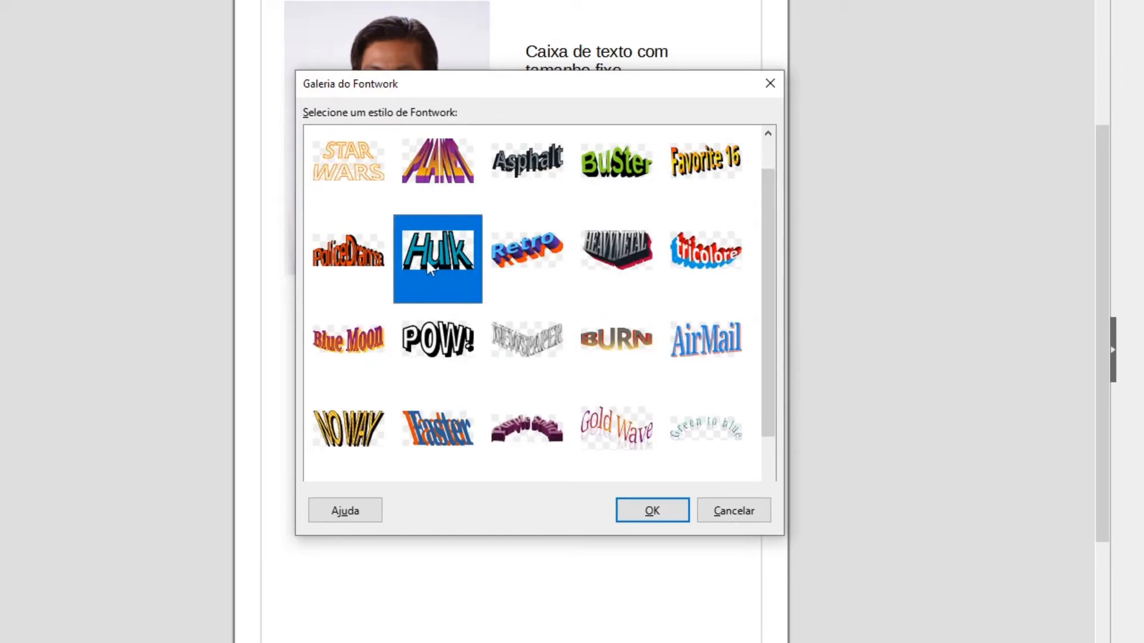
click(652, 510)
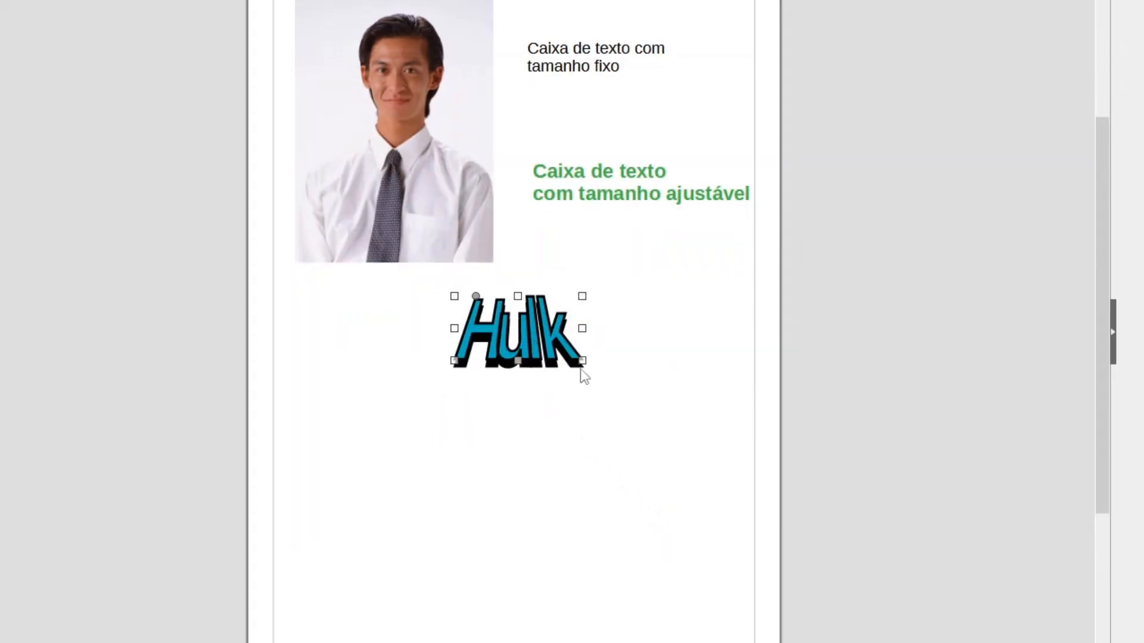
drag(582, 360, 739, 439)
drag(675, 375, 595, 389)
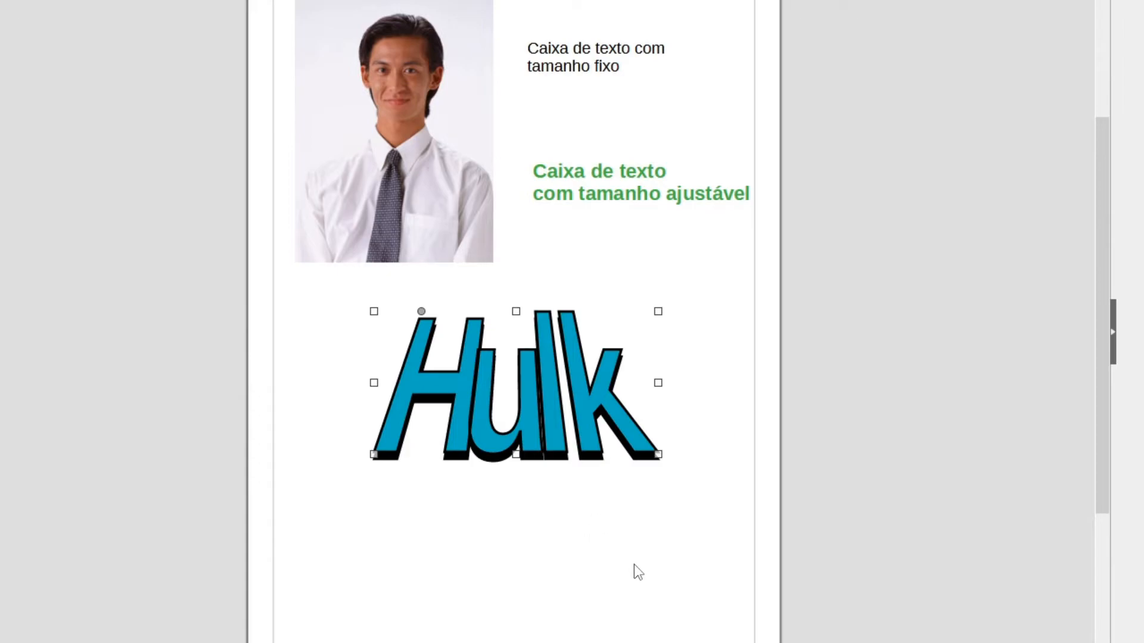
Replace the Fontwork text with "Ene Maneiras" and widen it to span nearly the full page width below the photo
double_click(577, 384)
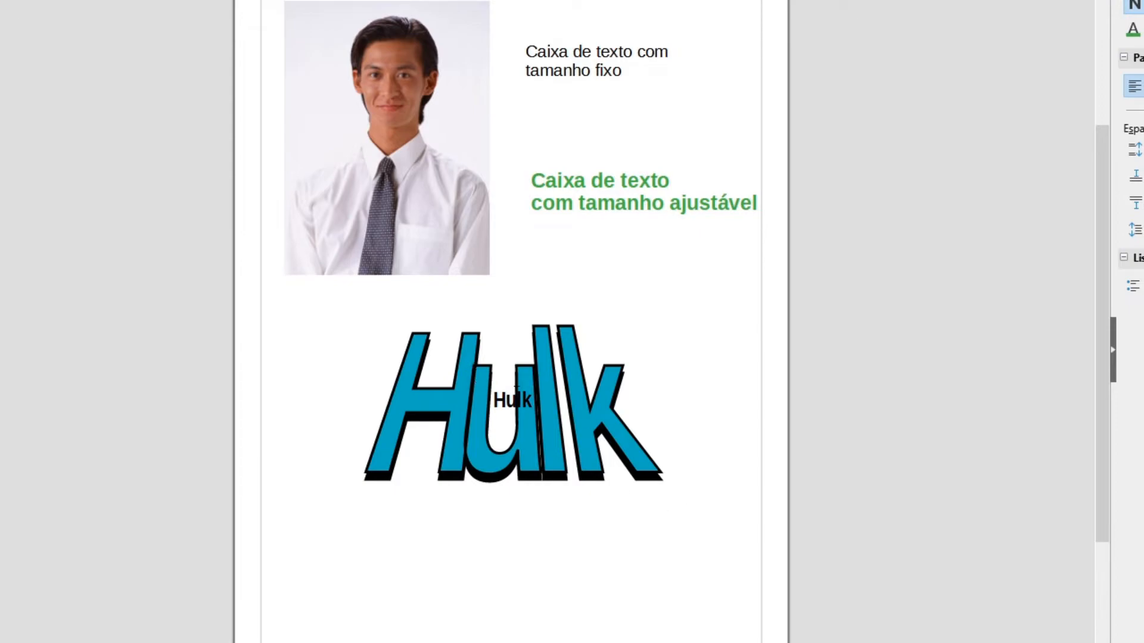
key(ctrl+a)
text(Ene Maneiras)
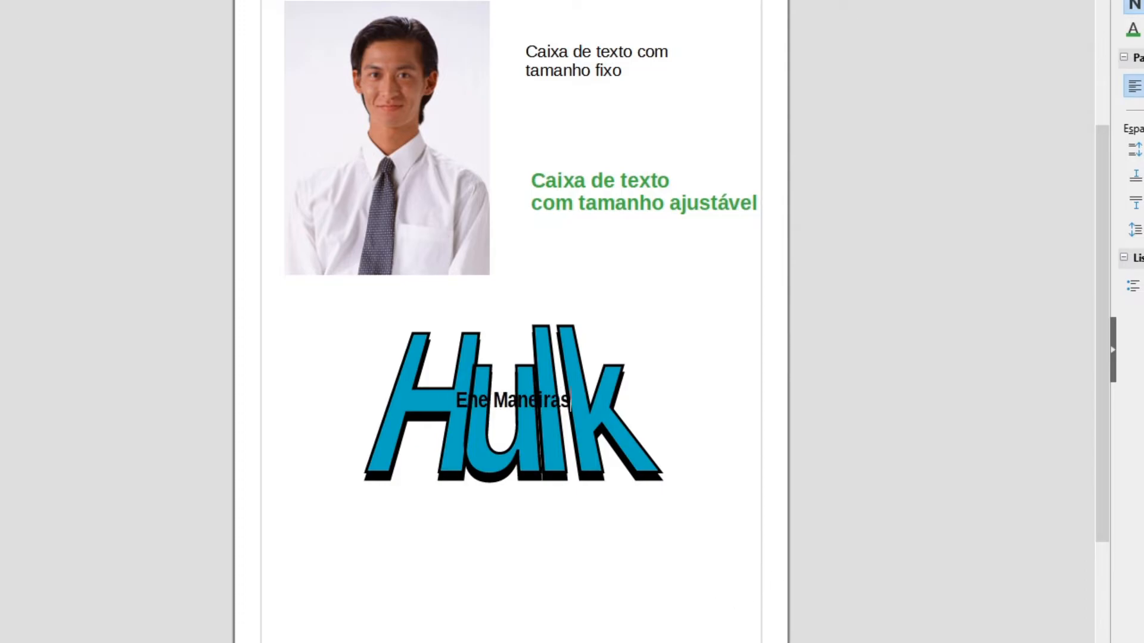
key(Escape)
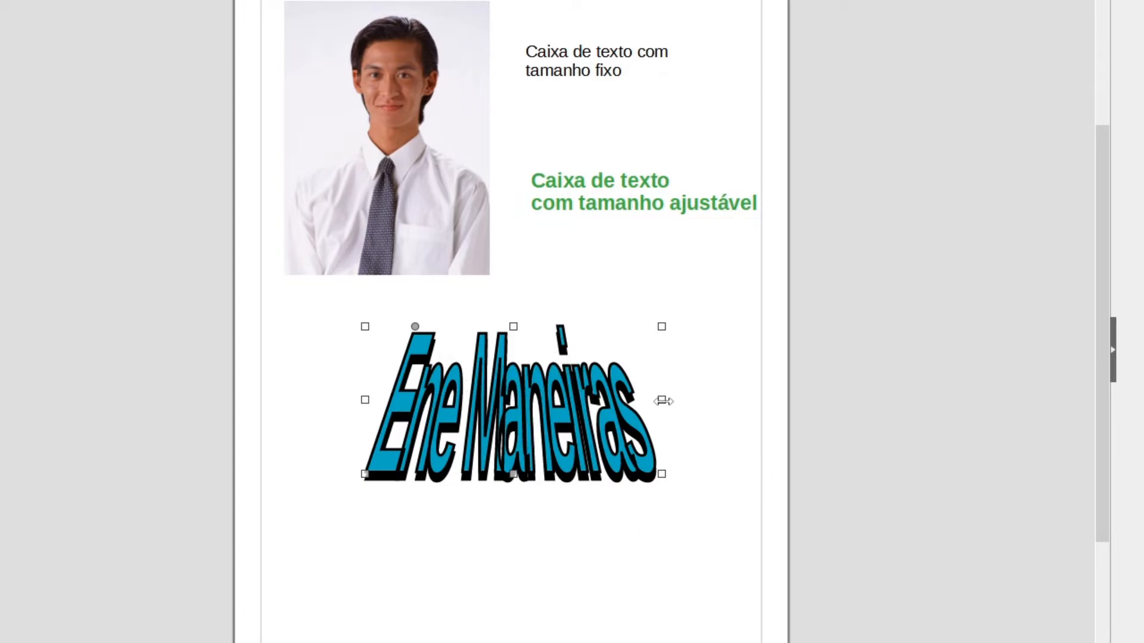
drag(663, 401, 902, 413)
drag(691, 436, 562, 428)
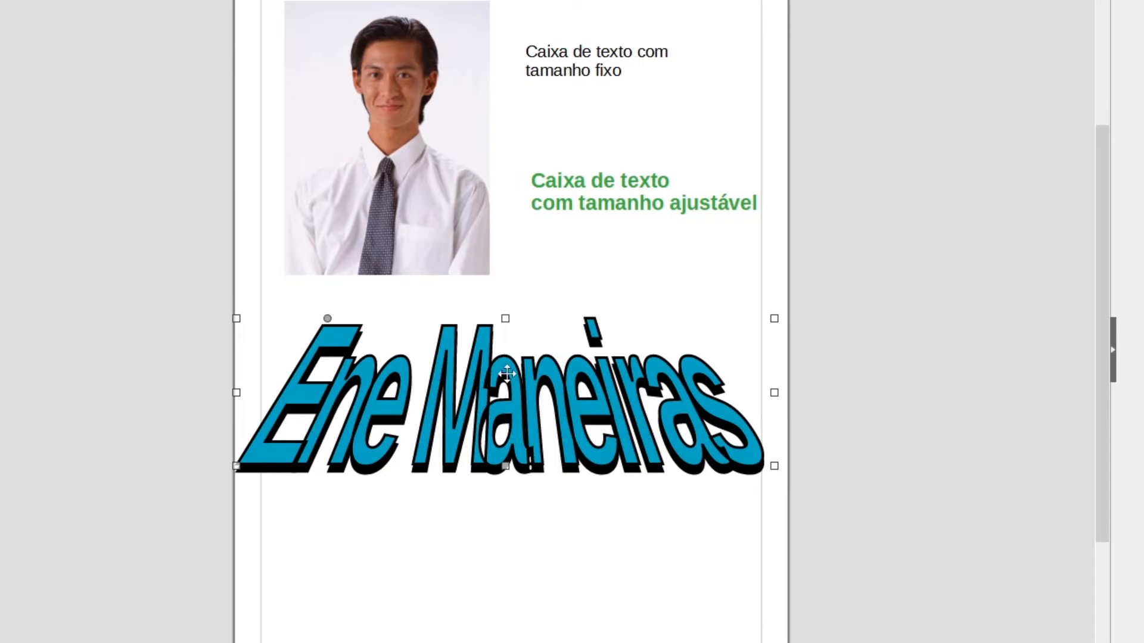
Change the font of the "Ene Maneiras" Fontwork text to Merriweather Black and deselect it
double_click(616, 412)
key(ctrl+a)
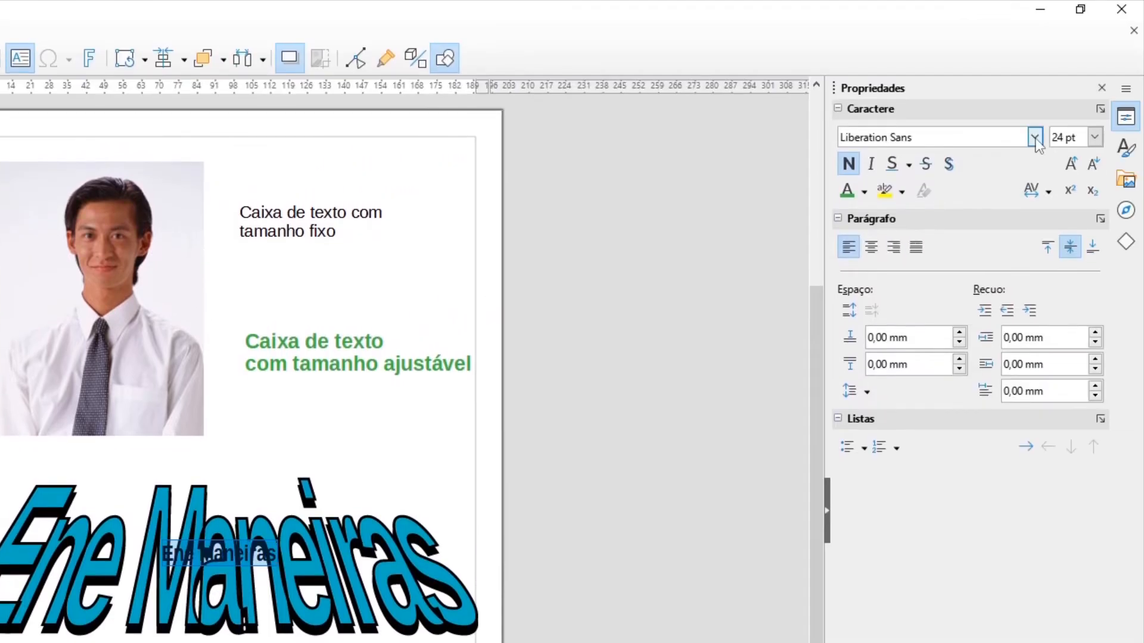
click(1036, 141)
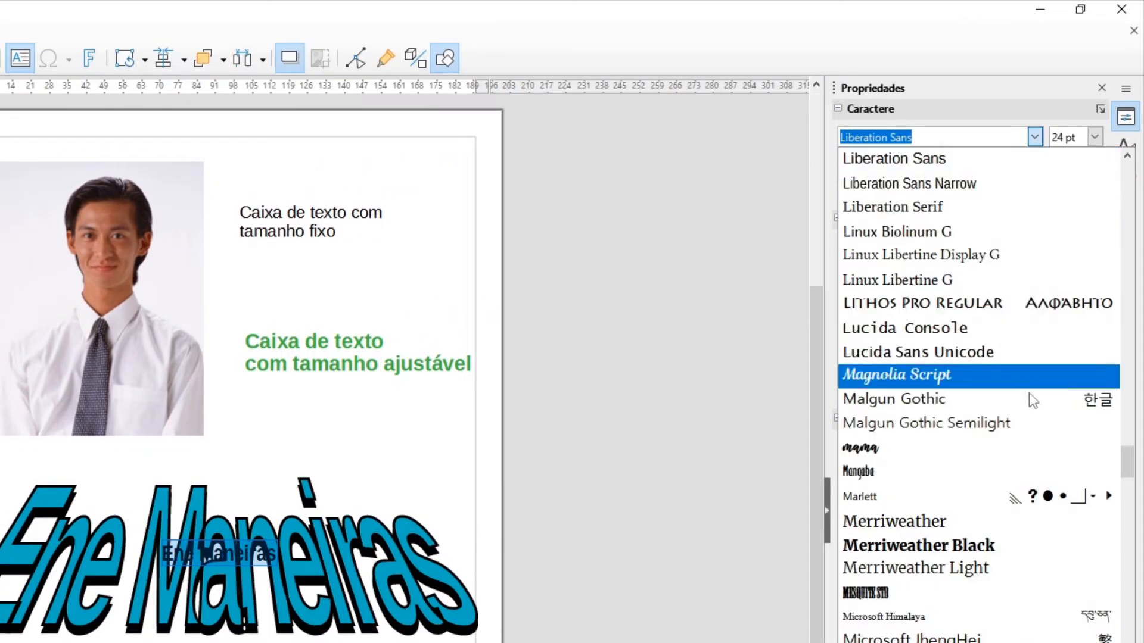
scroll(993, 448, down, 2)
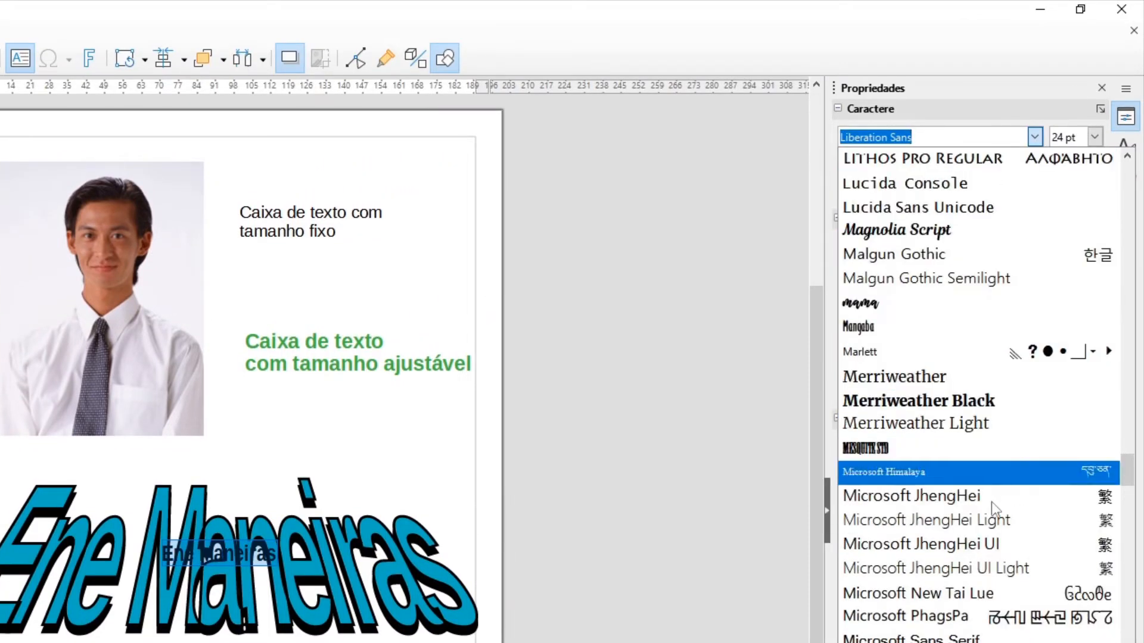
click(913, 403)
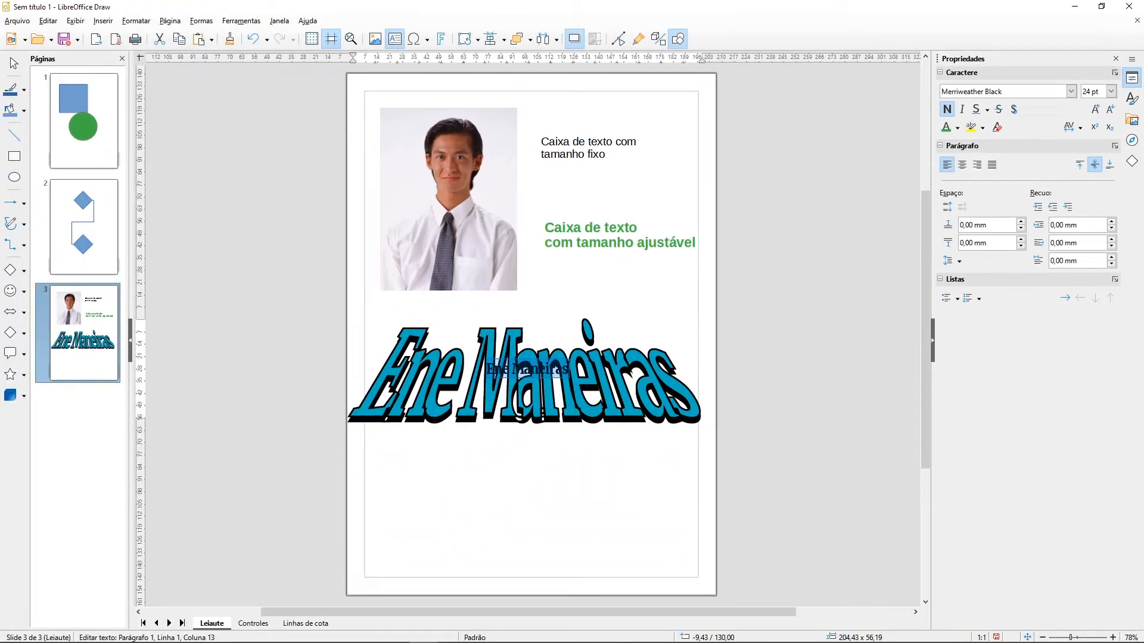
key(Escape)
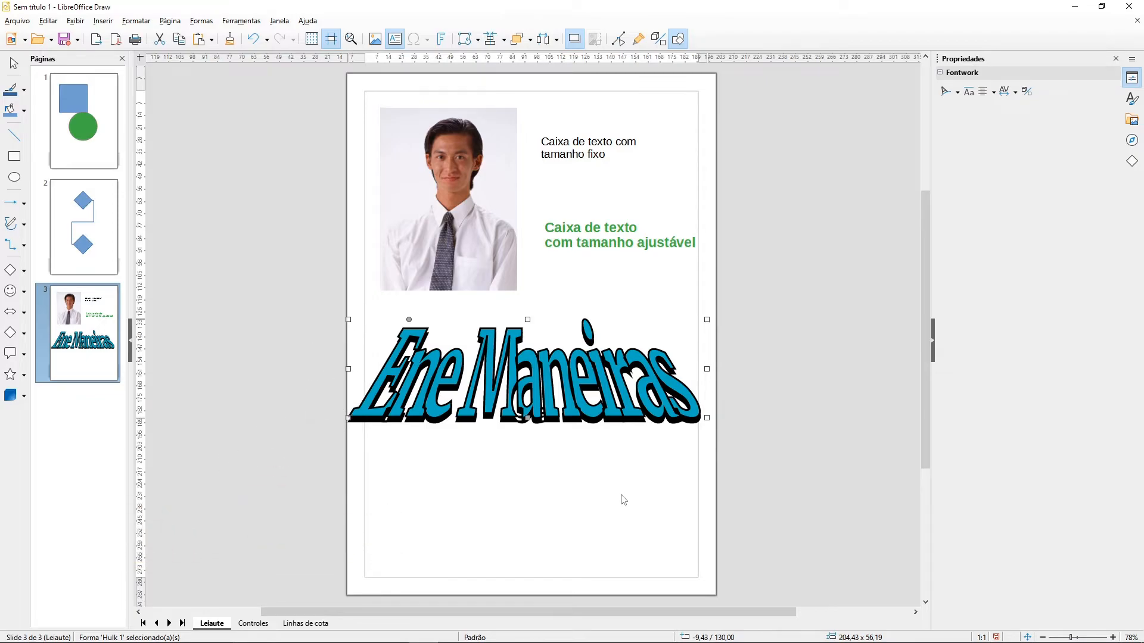
click(616, 500)
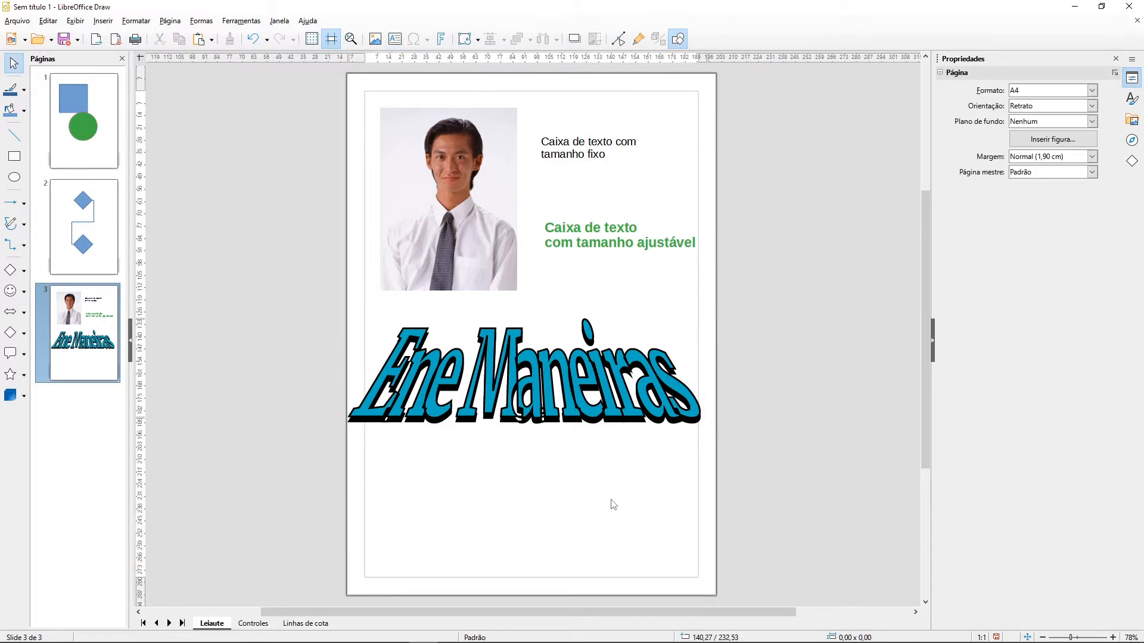
Add a fourth page and draw a 3D cube about 101 mm wide and high in its upper part
right_click(66, 411)
click(112, 469)
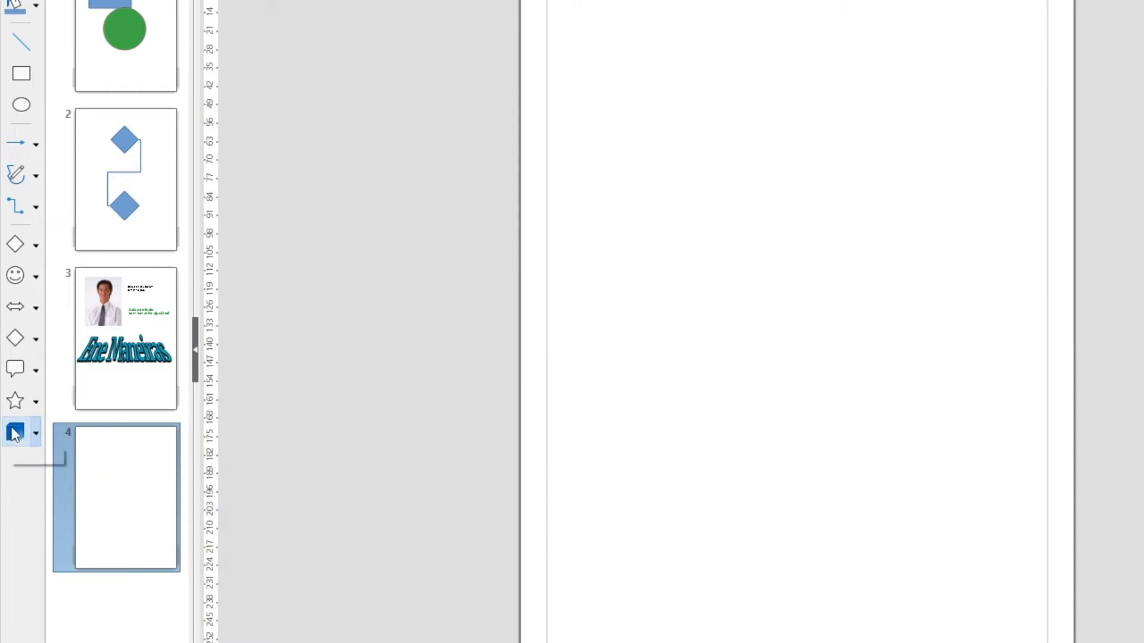
click(36, 434)
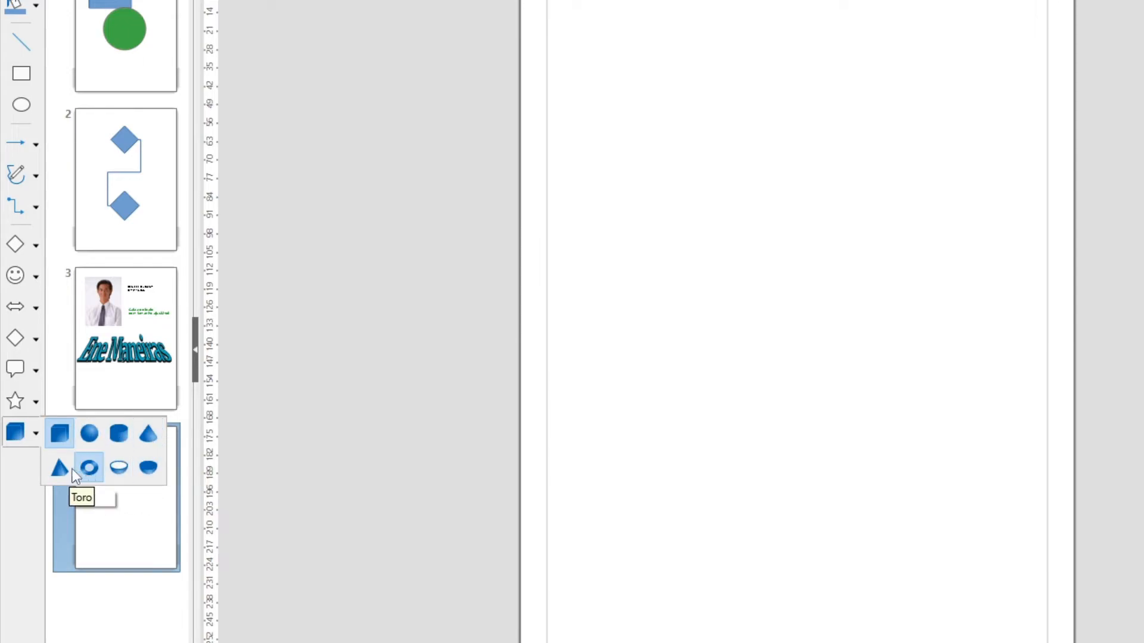
click(68, 439)
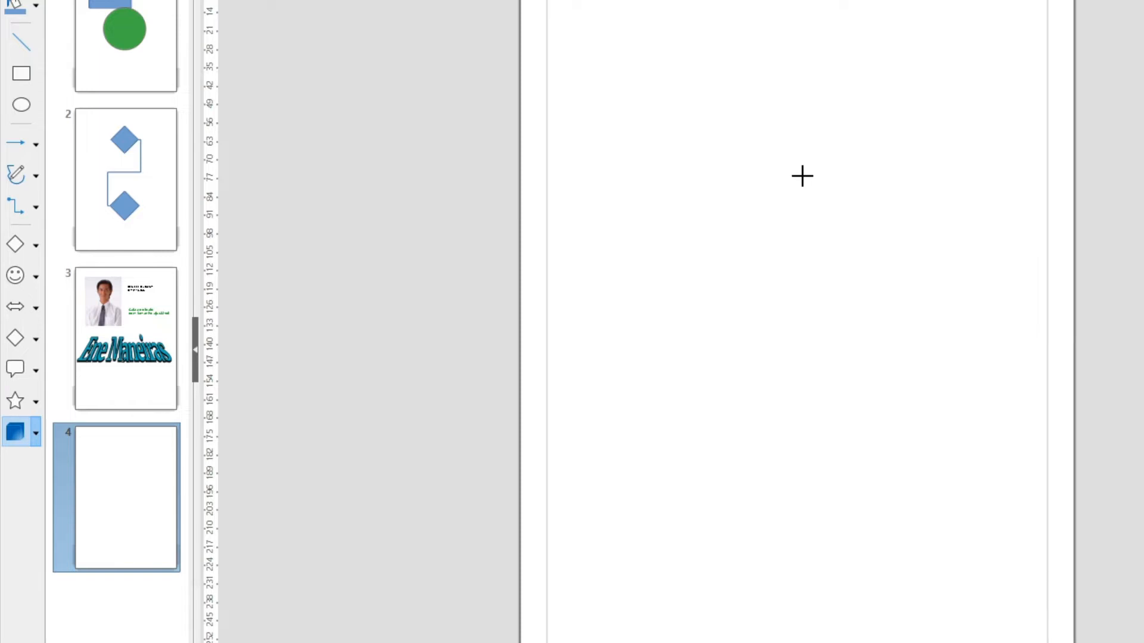
mouse_move(620, 46)
mouse_down()
mouse_move(806, 309)
mouse_move(766, 279)
mouse_move(830, 312)
mouse_up()
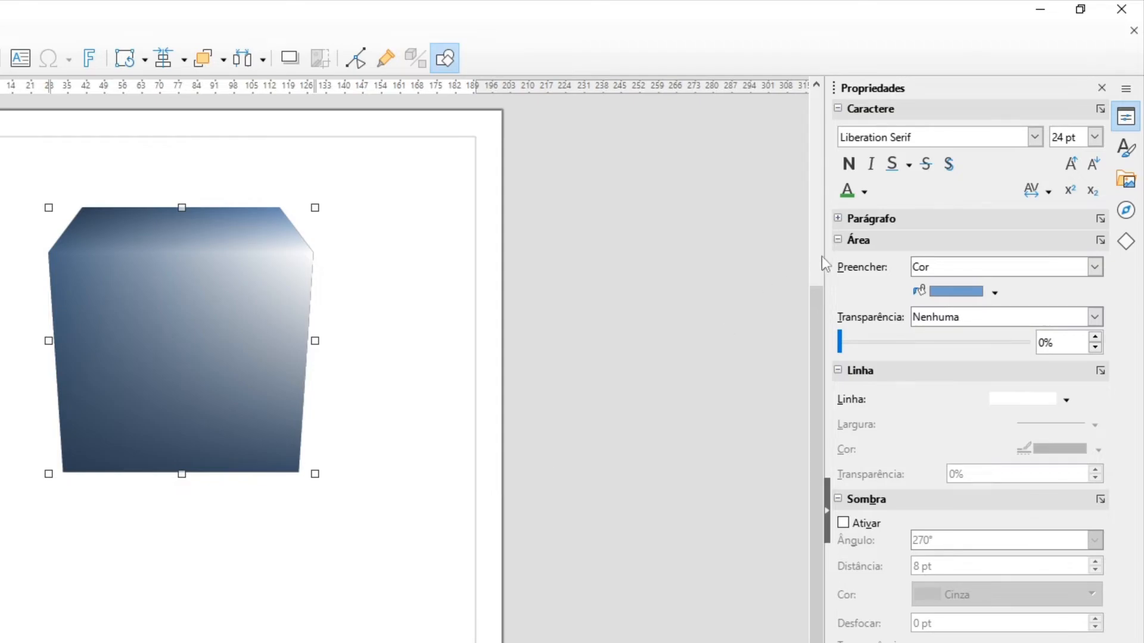
Set the 3D cube's fill colour to green
click(888, 88)
click(994, 292)
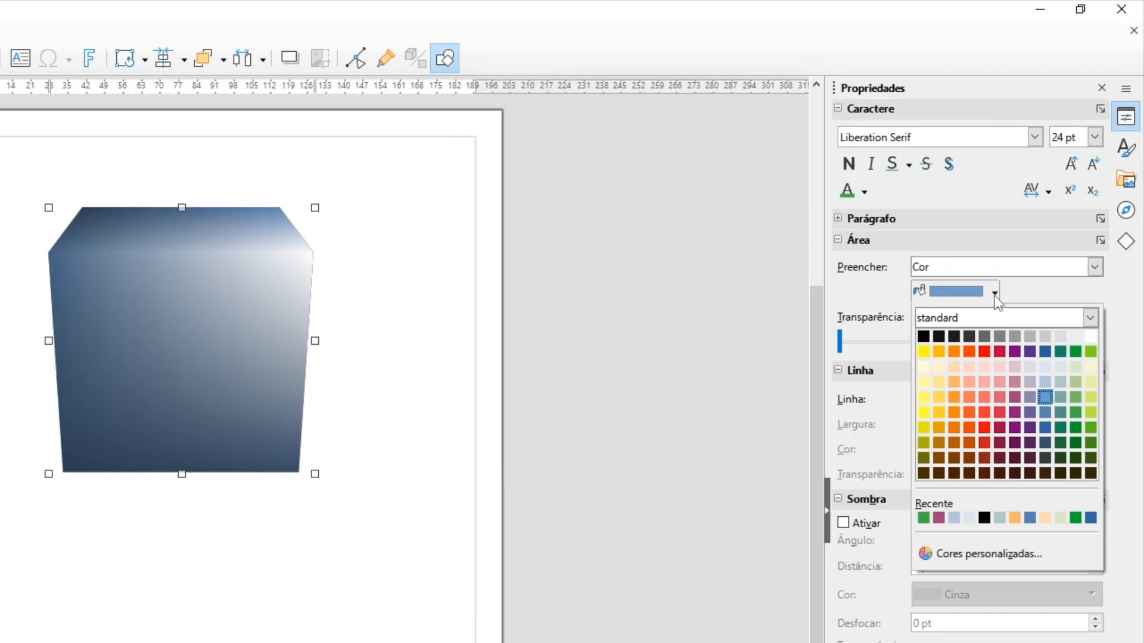
click(1077, 412)
click(235, 294)
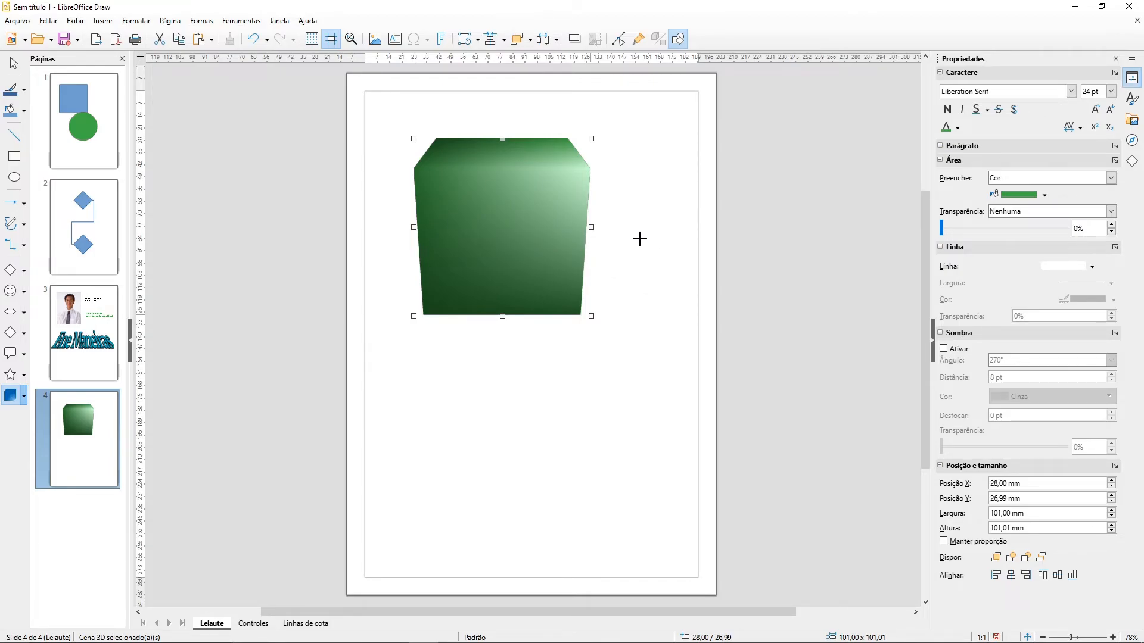
Rotate the green cube in 3D until one vertical edge faces forward and the top face shows above two sides
click(517, 221)
drag(560, 254, 478, 266)
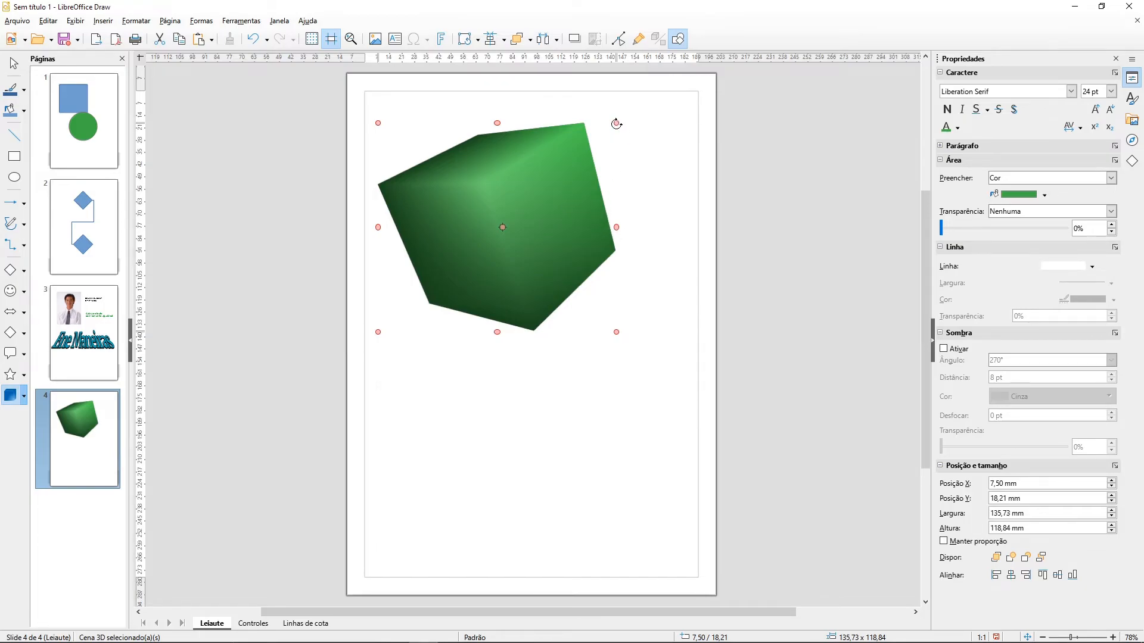
drag(616, 124, 648, 153)
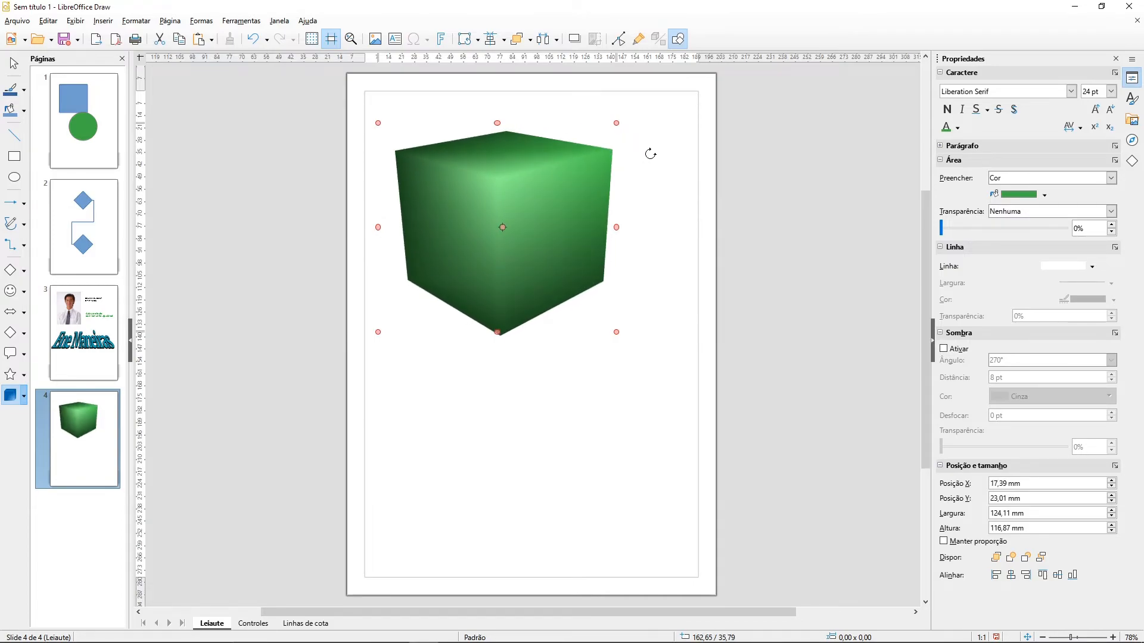
mouse_move(563, 191)
mouse_down()
mouse_move(588, 190)
mouse_move(562, 190)
mouse_up()
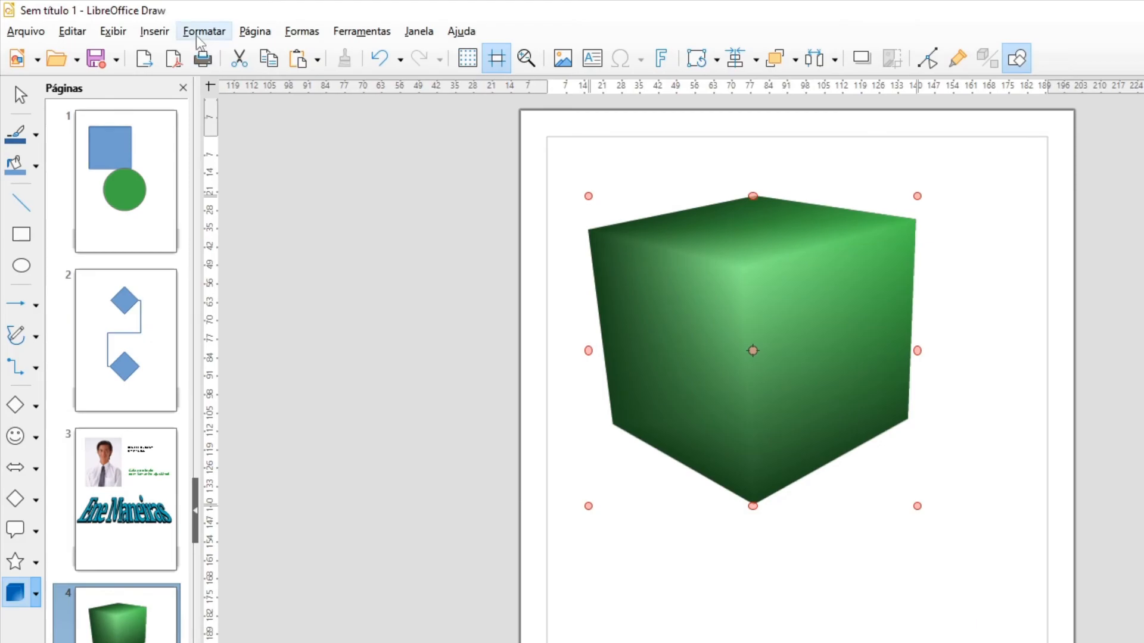
Open the 3D Effects settings for the cube and move the window clear of the screen corner to view its options
click(136, 21)
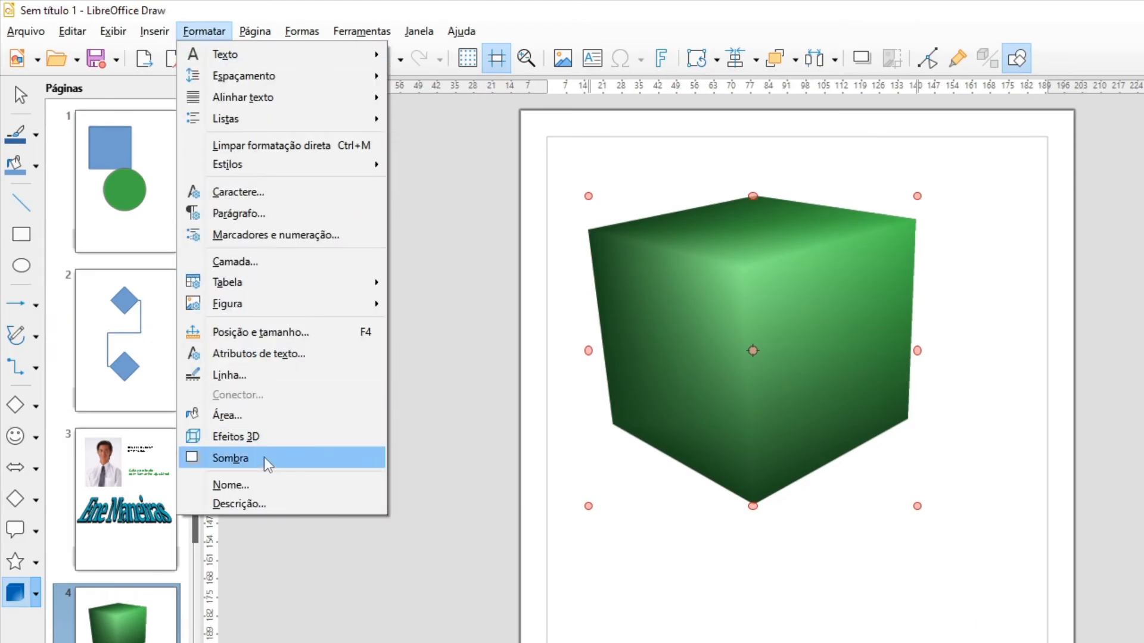
click(253, 438)
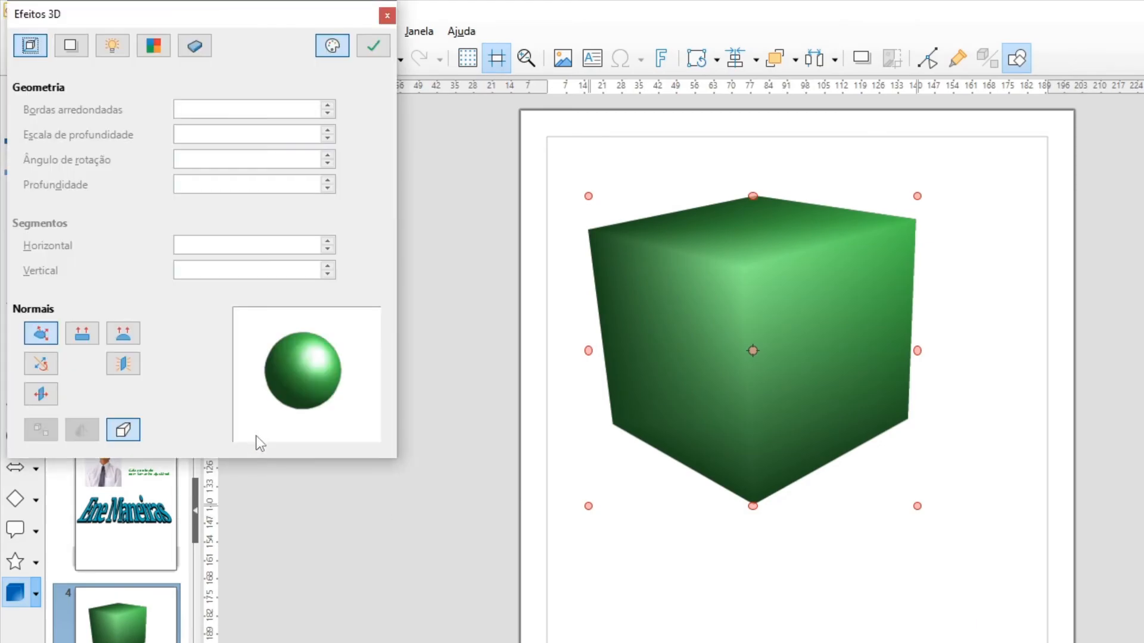
drag(158, 21, 243, 104)
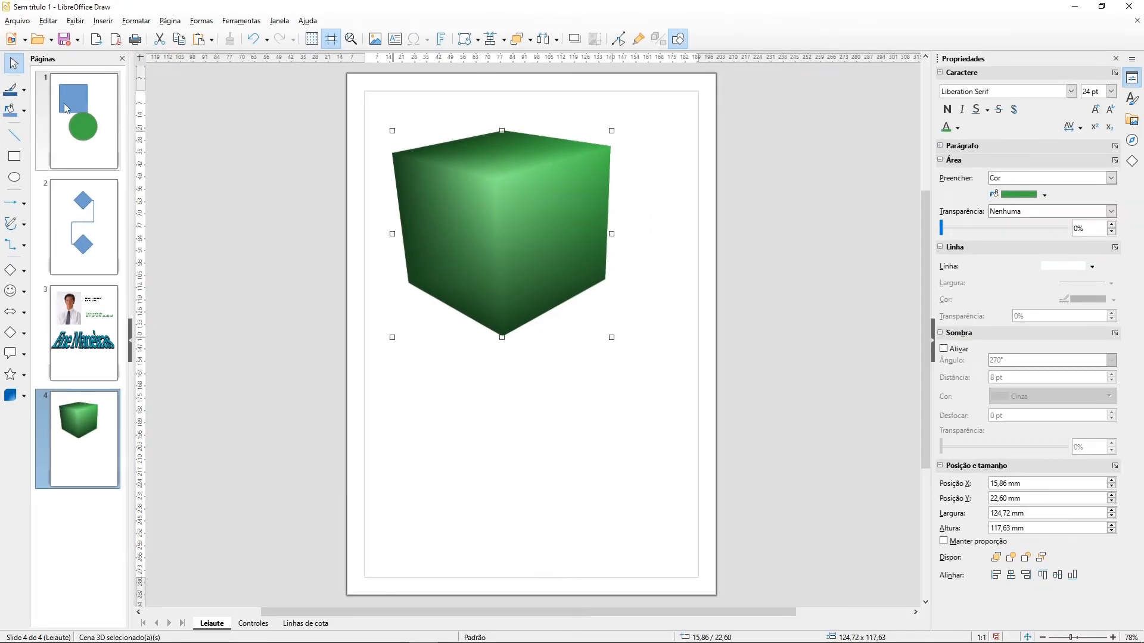
On page 1, align the blue square and the green circle with each other along their bottom edges
click(63, 103)
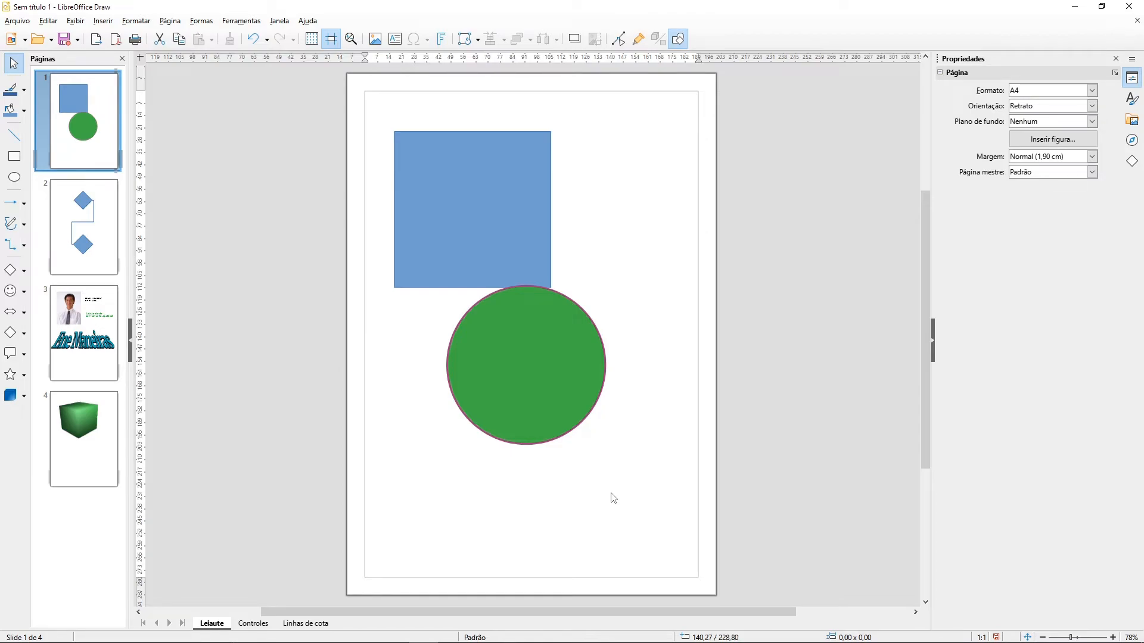
drag(657, 487, 366, 113)
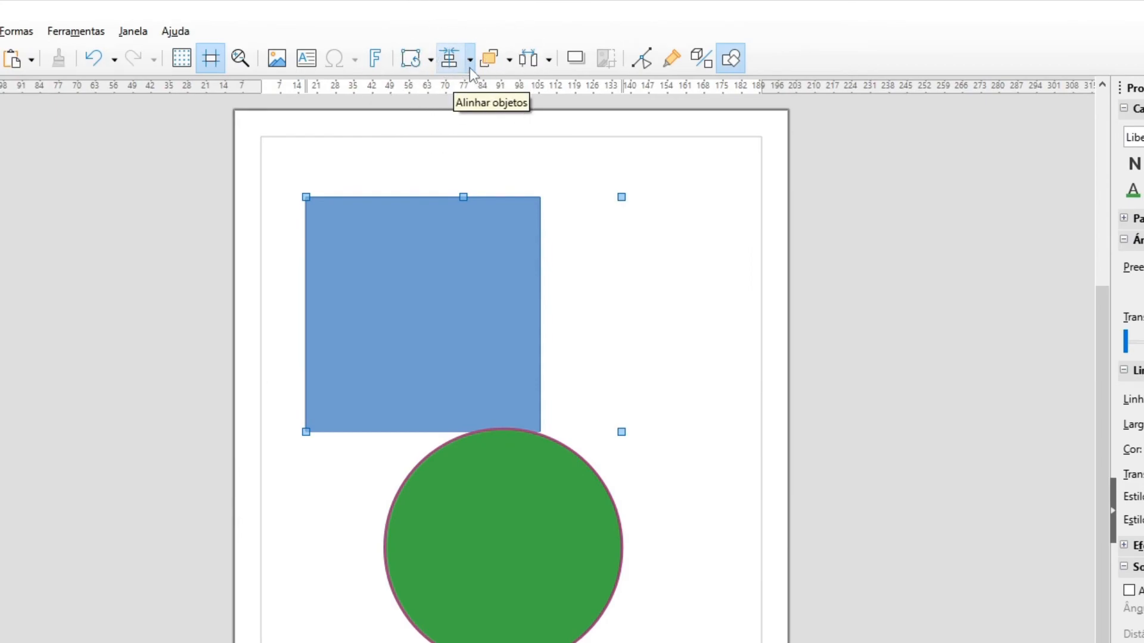
click(470, 60)
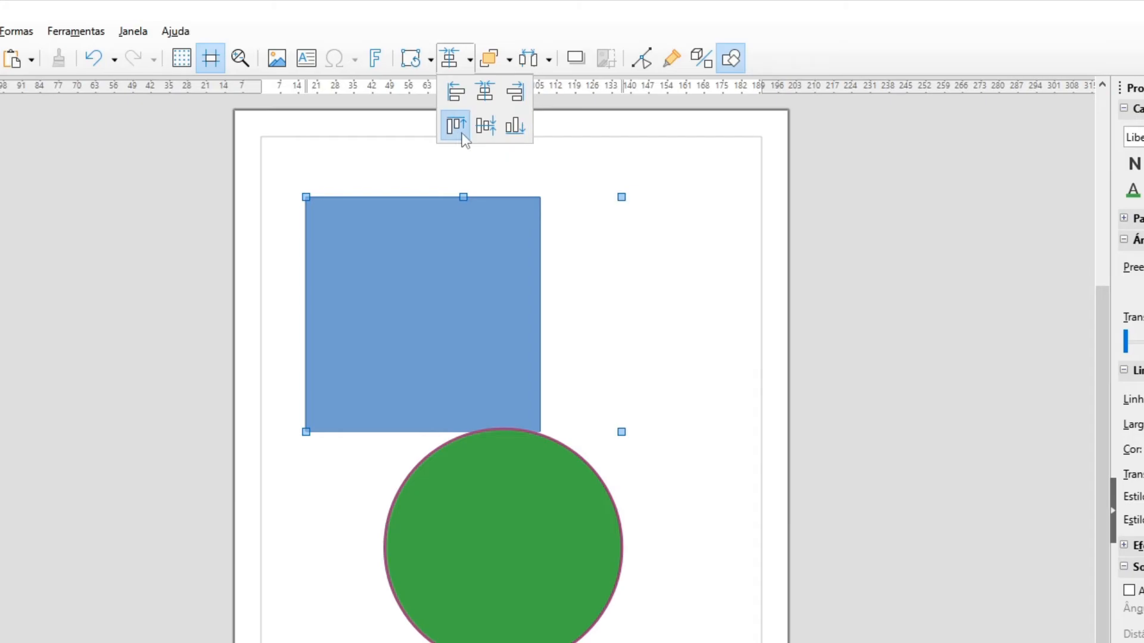
click(516, 125)
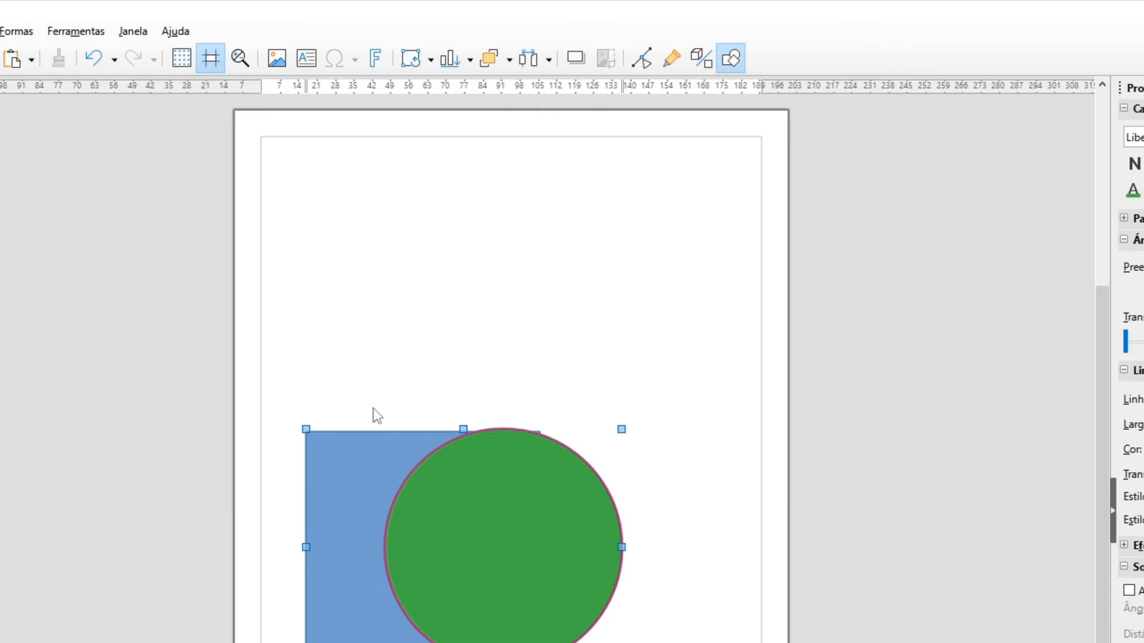
click(398, 350)
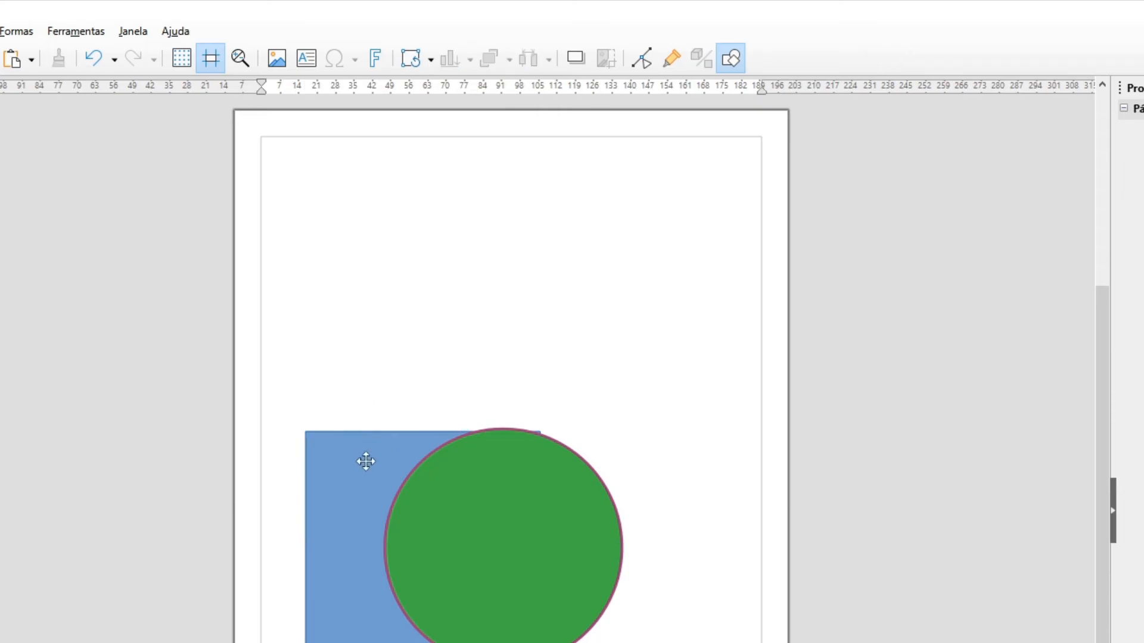
Bring the blue square to the front so that it covers the green circle
click(339, 465)
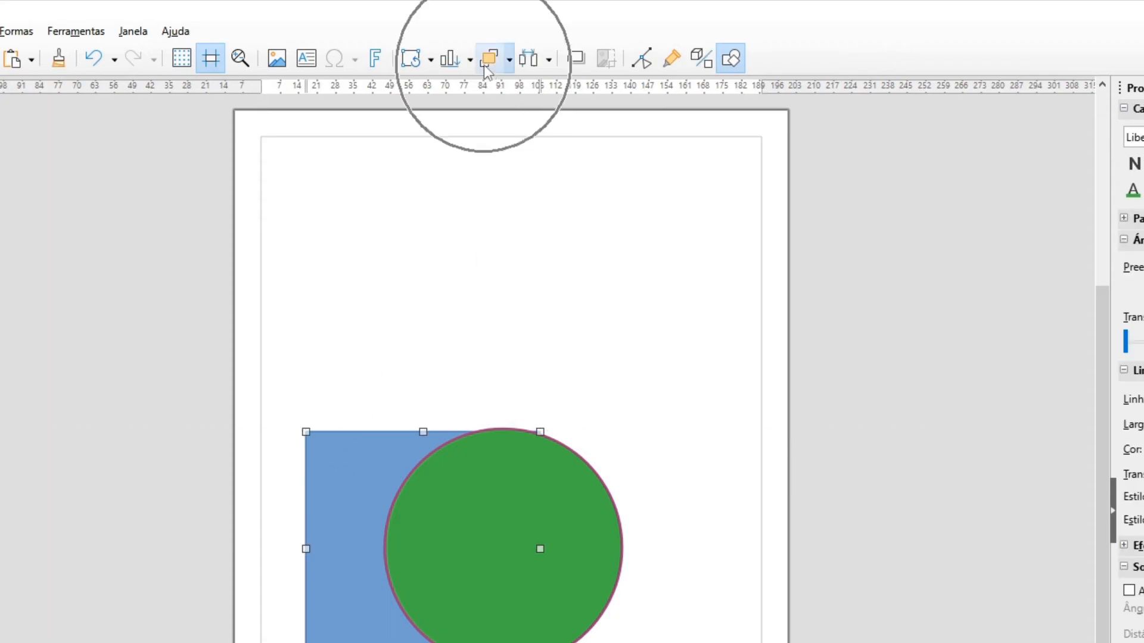
click(508, 60)
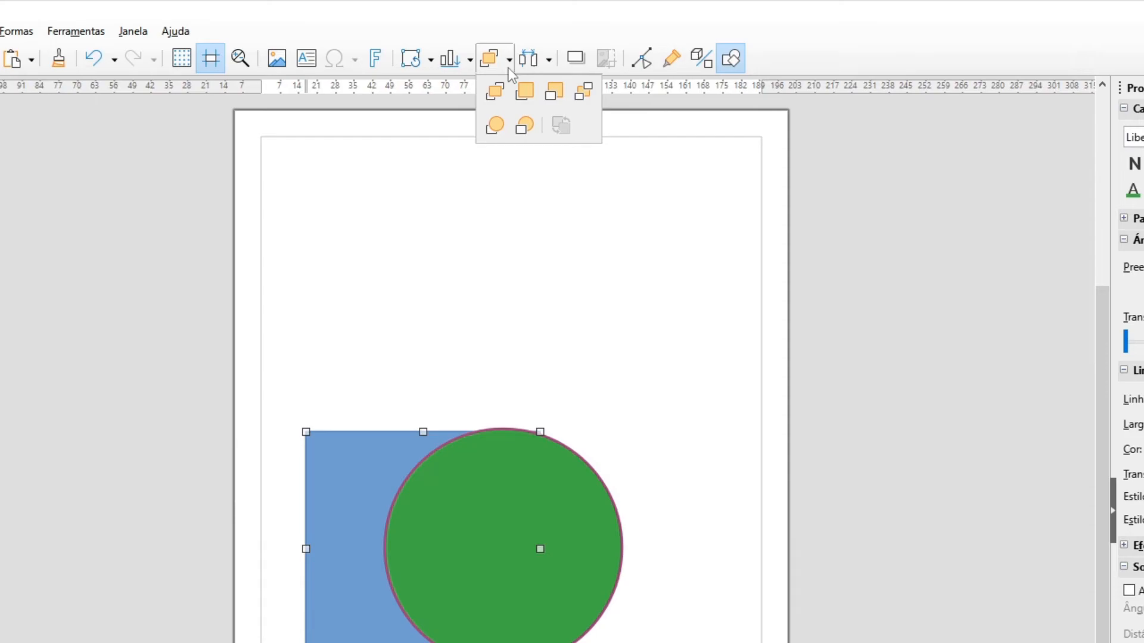
click(494, 103)
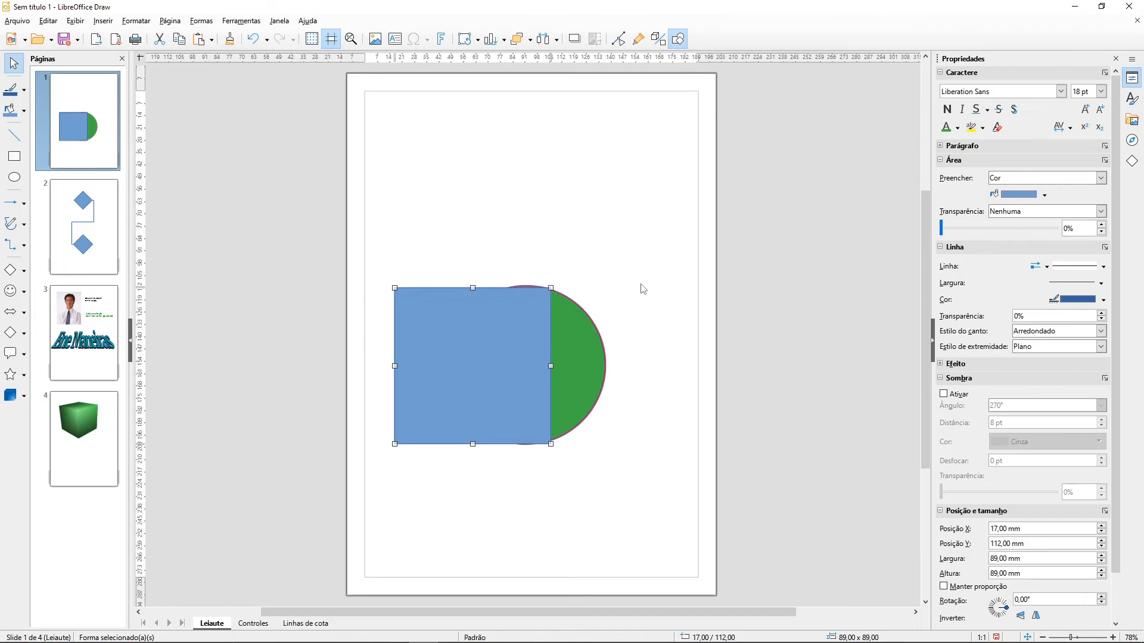
click(641, 234)
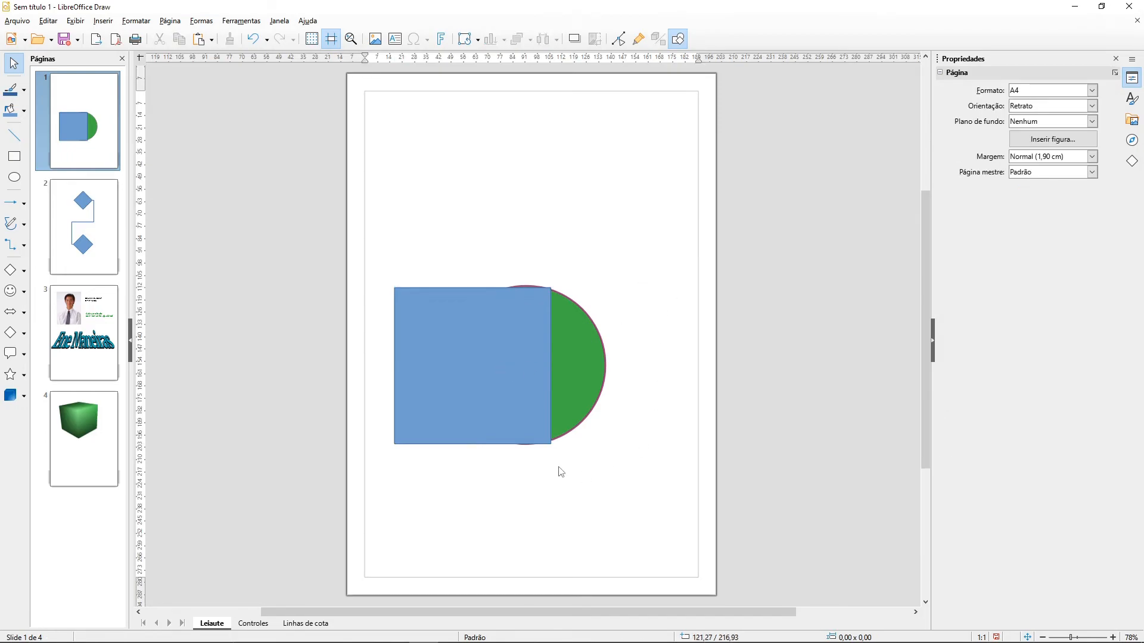
Move the blue square above the circle, shrink it proportionally by about a third and shift it towards the page's horizontal centre
drag(468, 373, 466, 194)
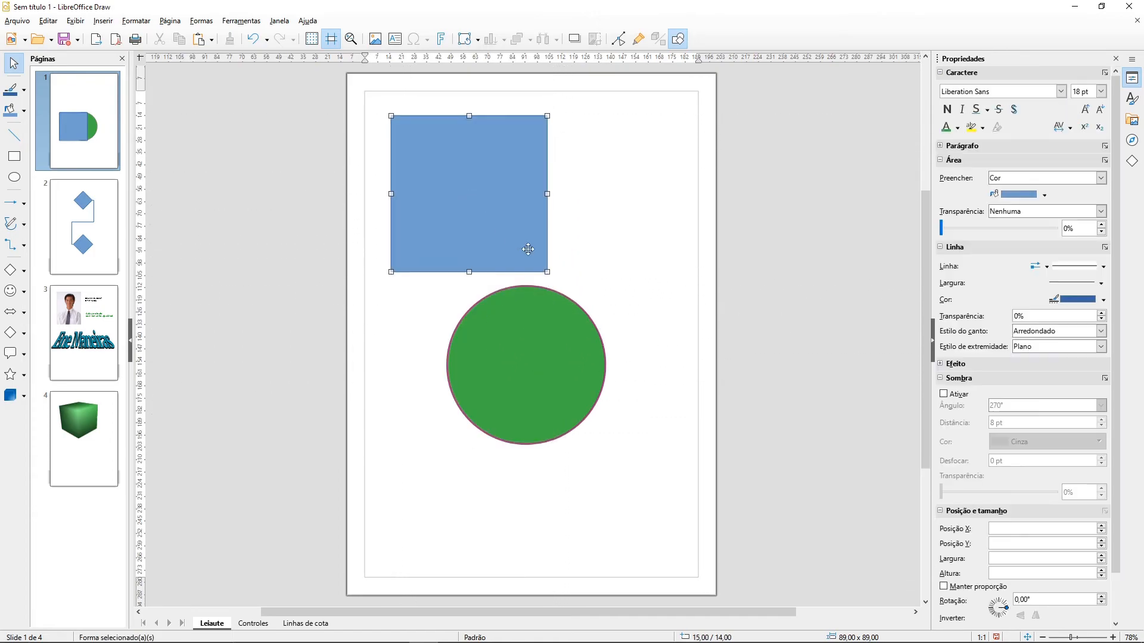
drag(544, 268, 519, 218)
drag(479, 158, 537, 168)
Shrink the green circle to about 61 mm in diameter and centre it beneath the blue square
click(541, 332)
drag(606, 445, 554, 395)
drag(500, 329, 540, 325)
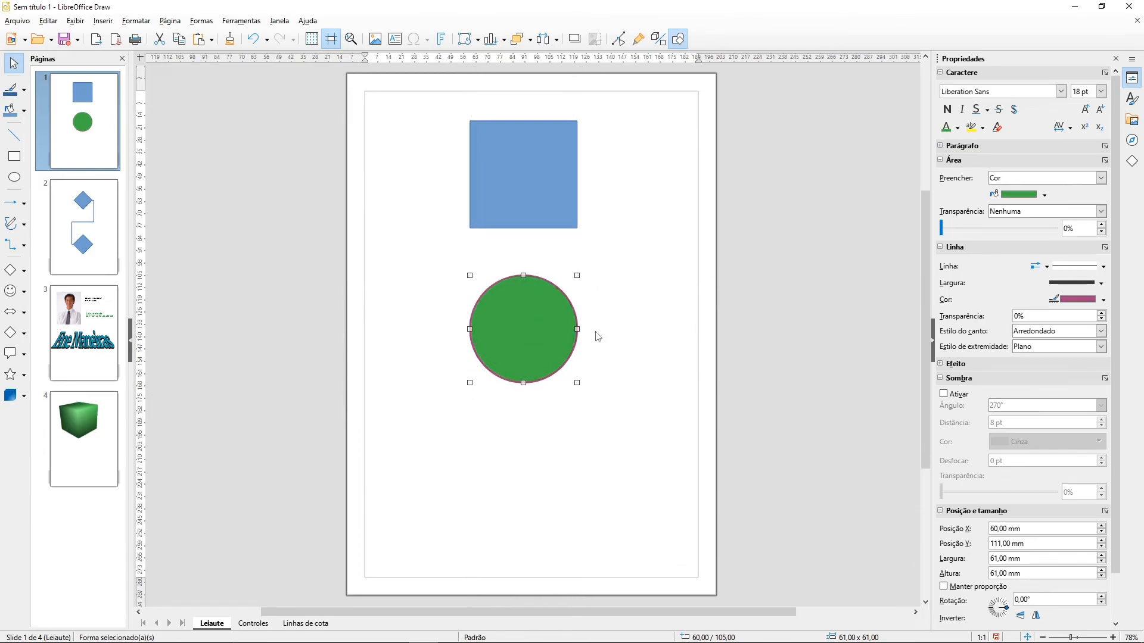
click(667, 356)
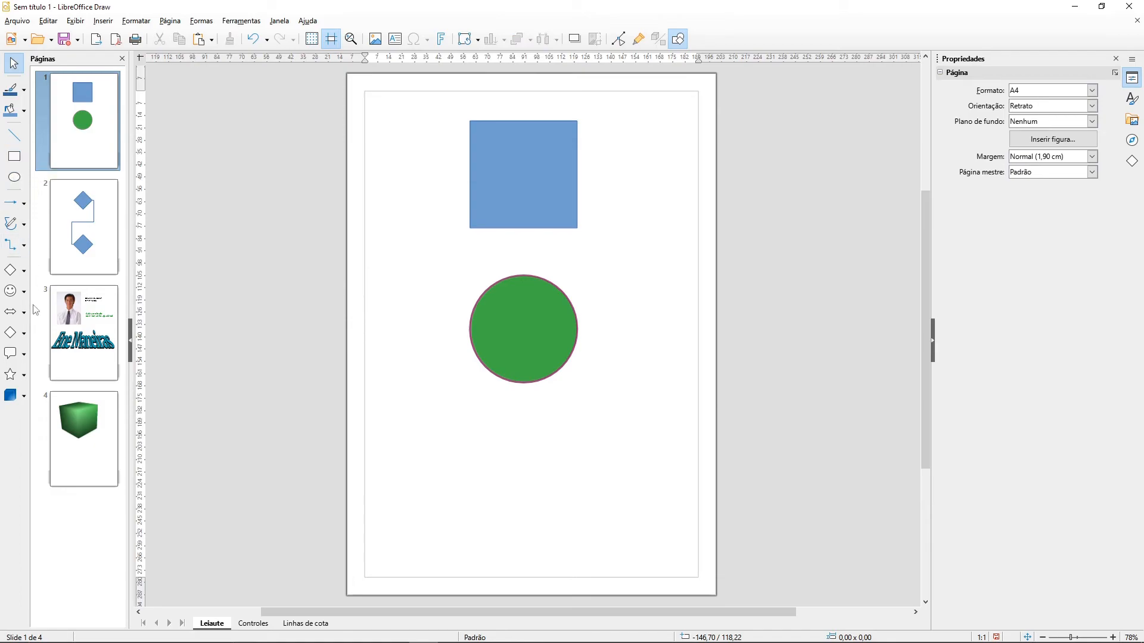
Draw a regular pentagon about 61 mm wide and high below the green circle
click(23, 271)
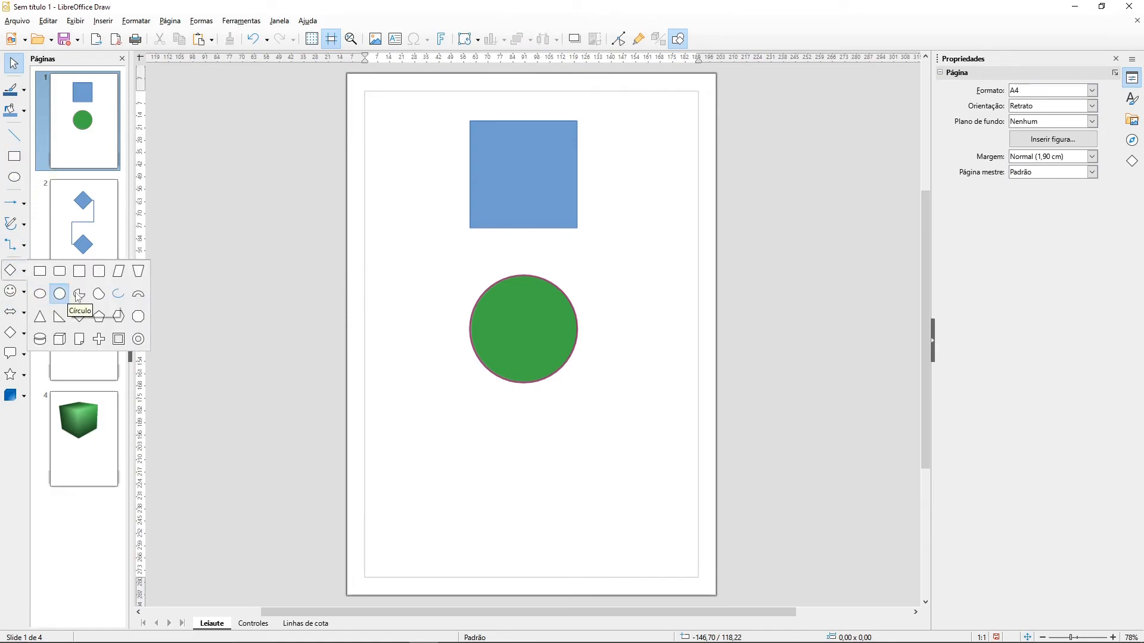
click(119, 316)
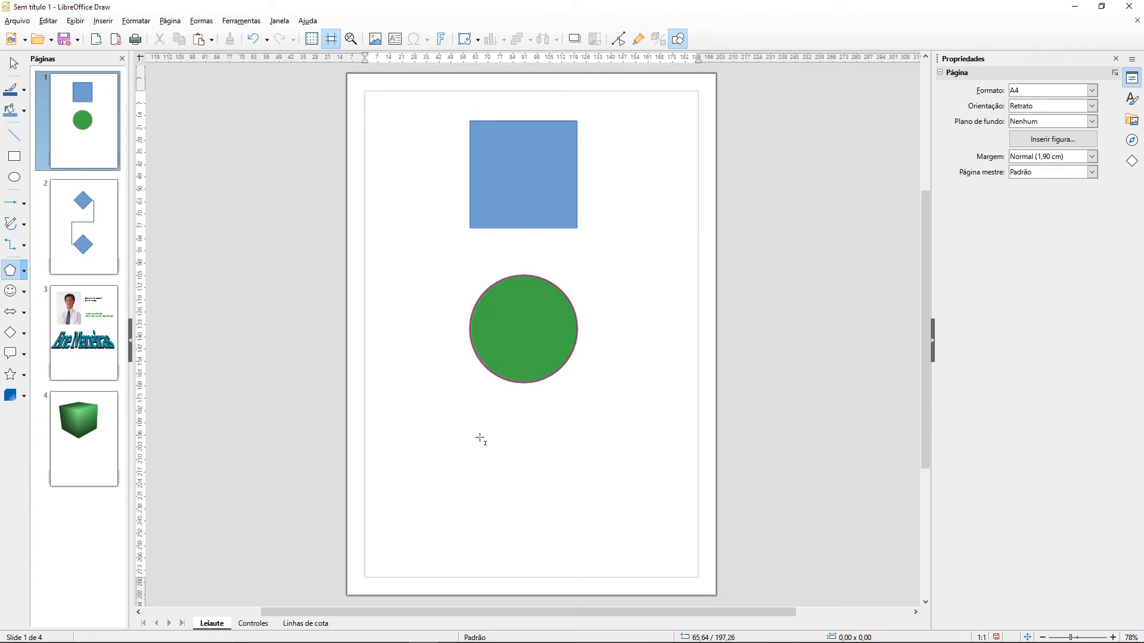
drag(473, 437, 565, 544)
drag(532, 480, 532, 491)
Stagger the shapes by moving the circle up towards the left margin and the pentagon slightly up and to the right
drag(513, 338, 463, 344)
drag(490, 304, 468, 277)
drag(526, 469, 561, 437)
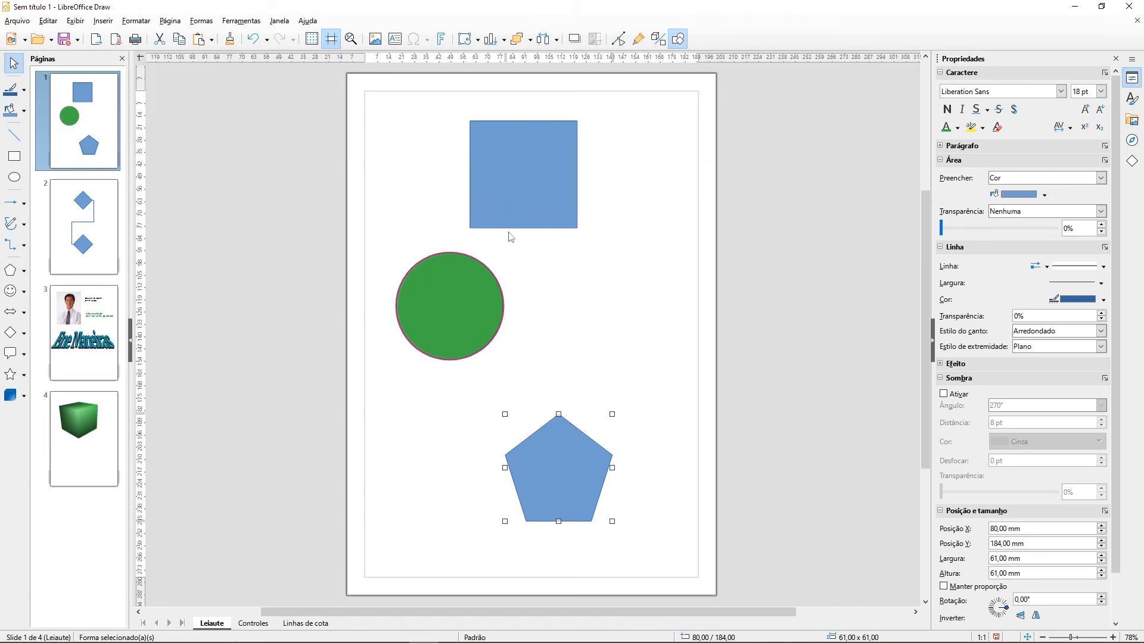
Select the square, circle and pentagon together and distribute them vertically by their centres
drag(334, 80, 703, 564)
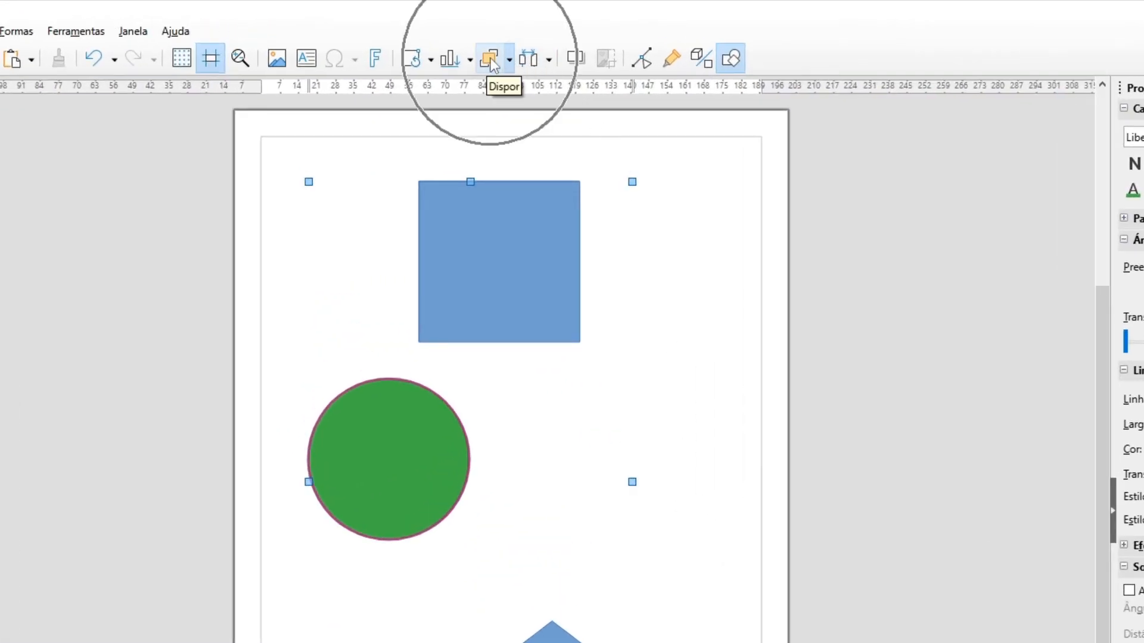
click(549, 60)
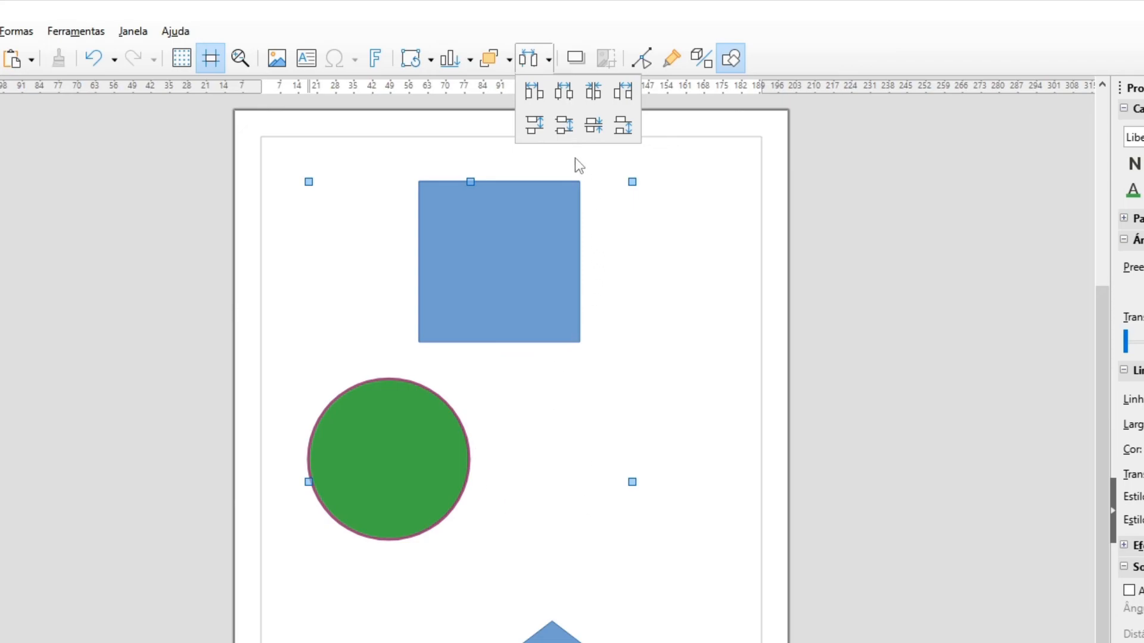
click(562, 127)
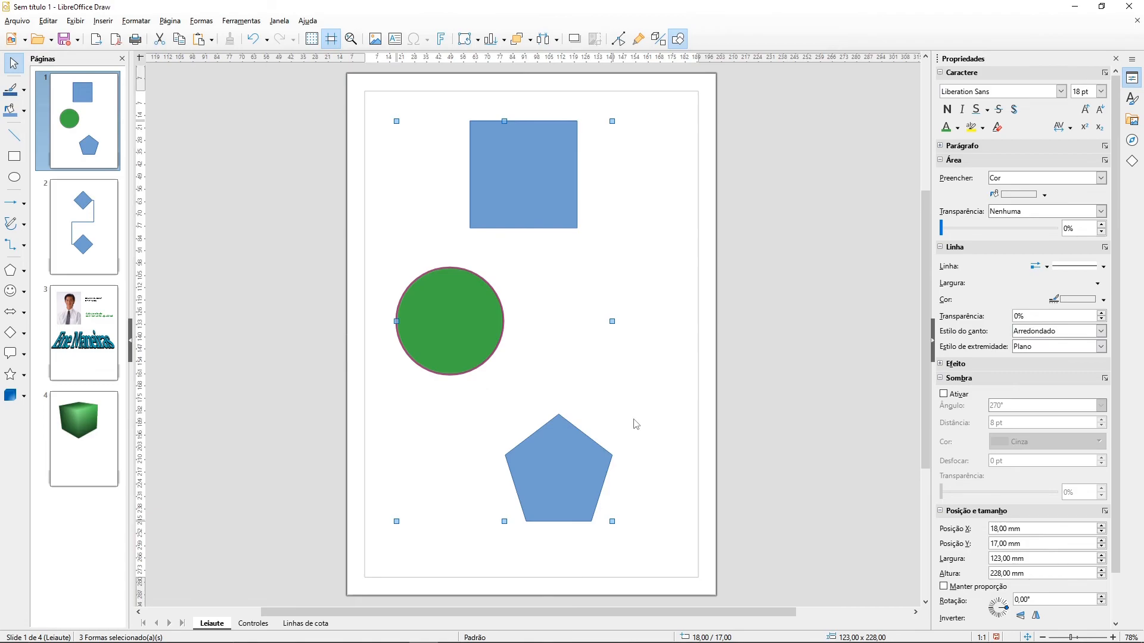
Align the three selected shapes on a common vertical axis with centred horizontal alignment, and deselect them
click(493, 40)
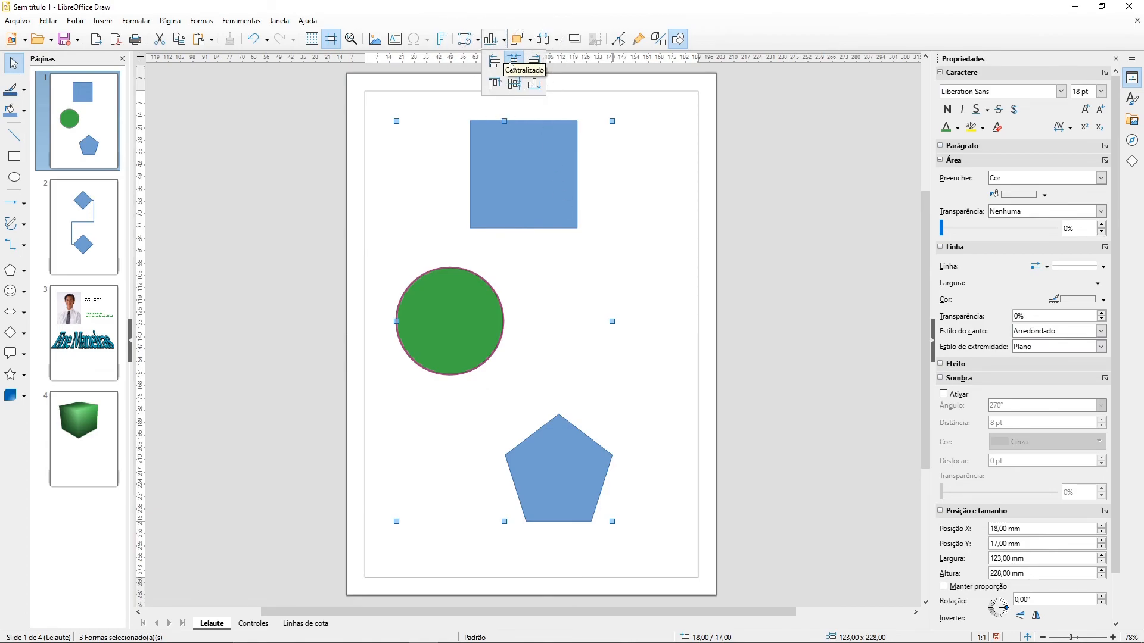
click(512, 61)
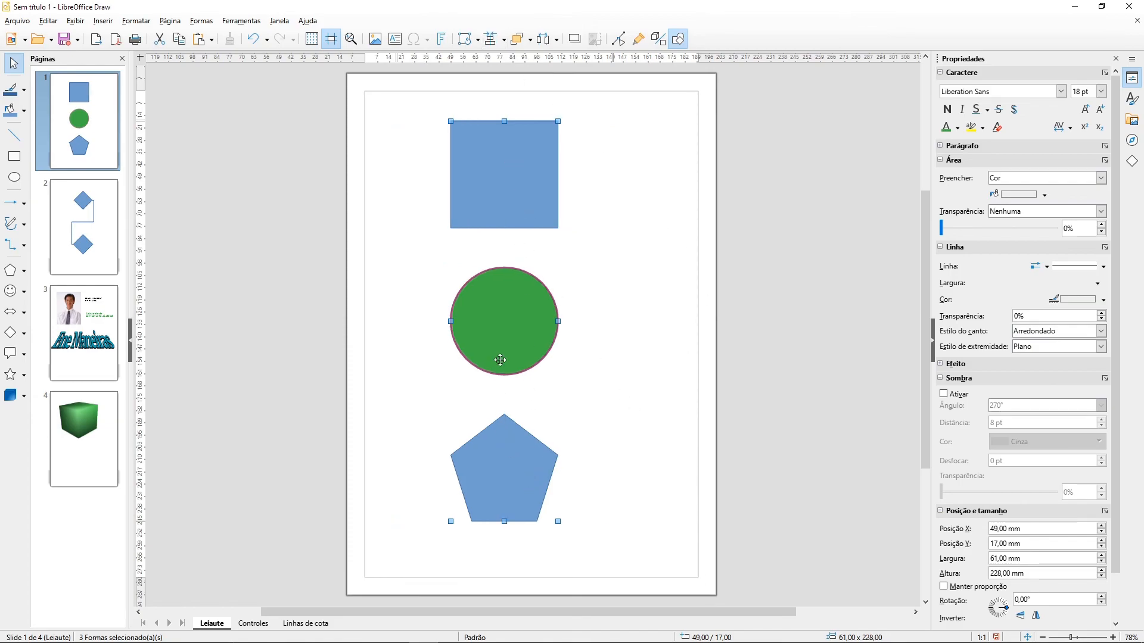
click(682, 345)
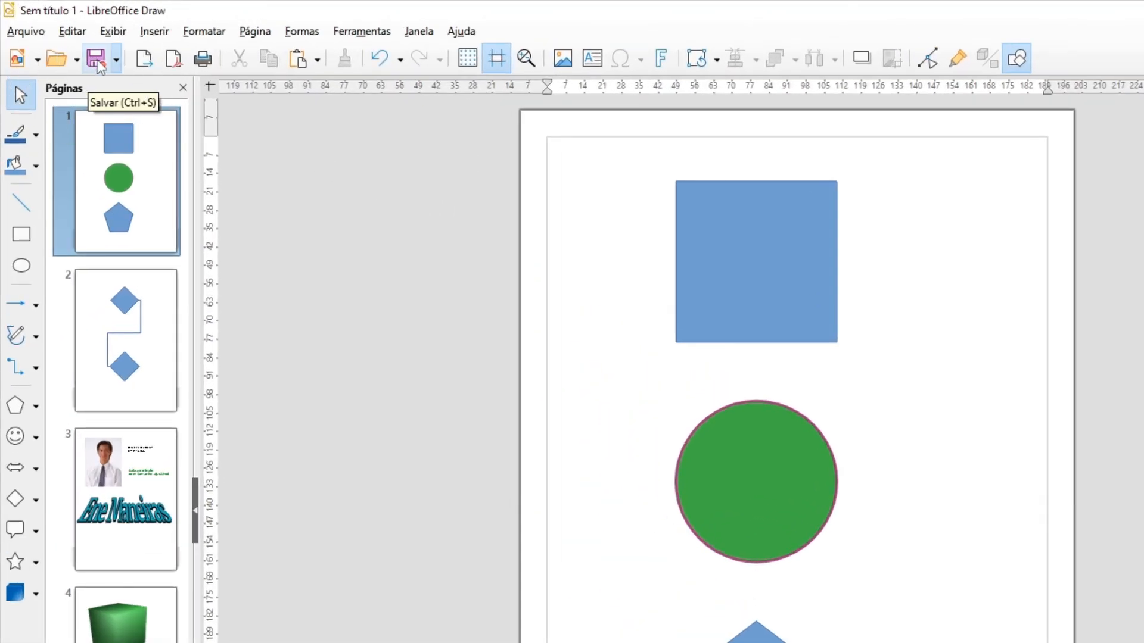
Save the drawing in the Downloads folder as geralzao-libreoffice-draw.odg in the ODF Drawing format
click(46, 34)
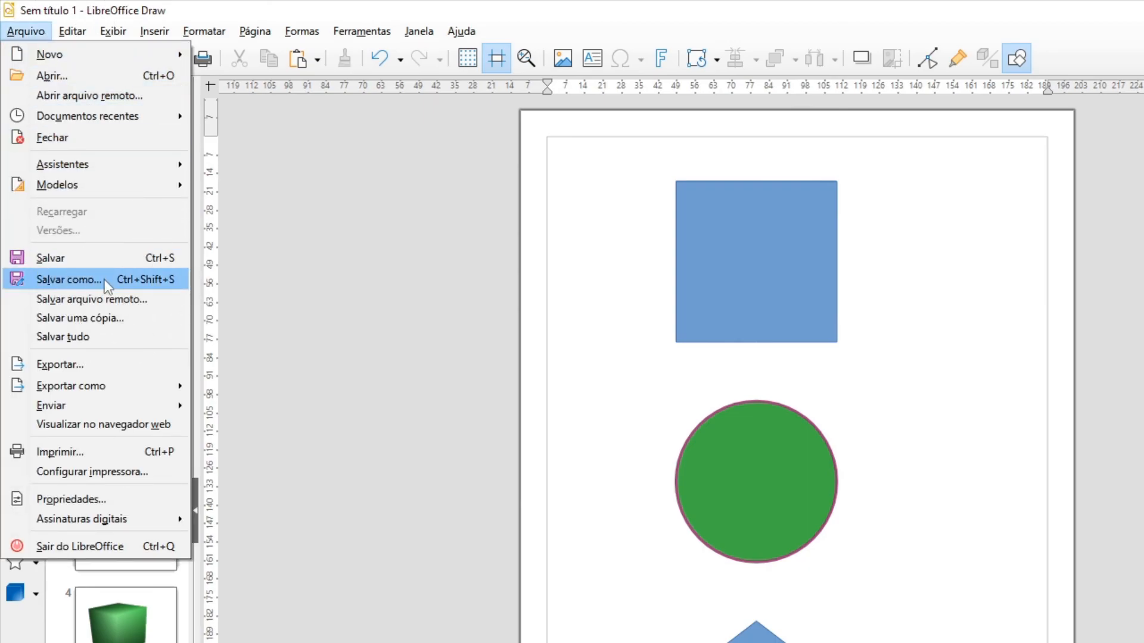
click(105, 280)
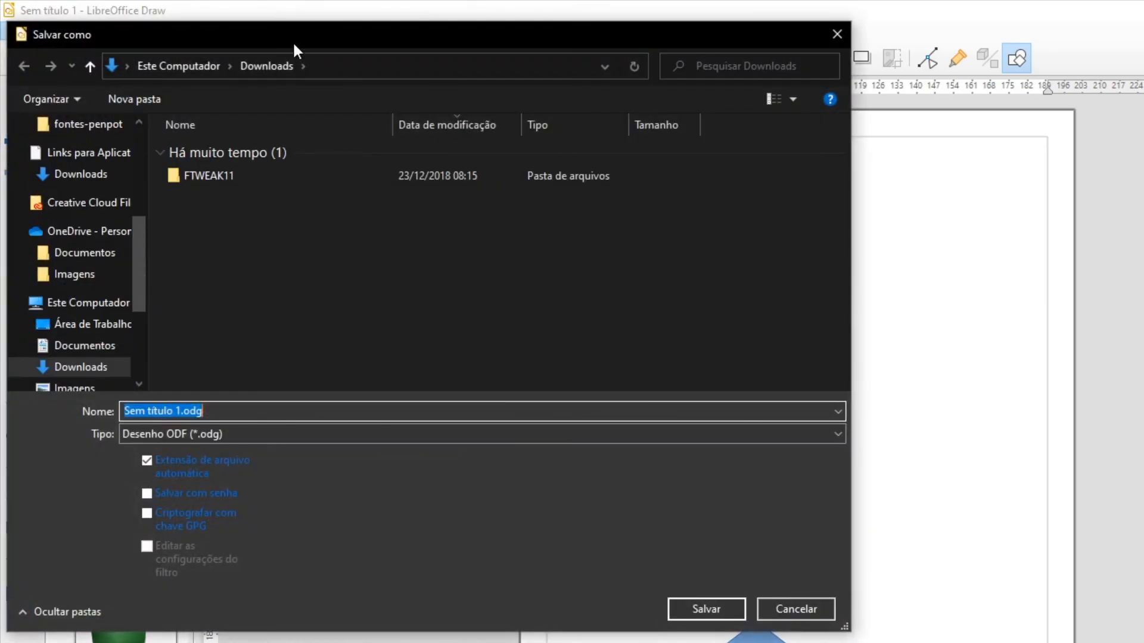
drag(302, 39, 636, 73)
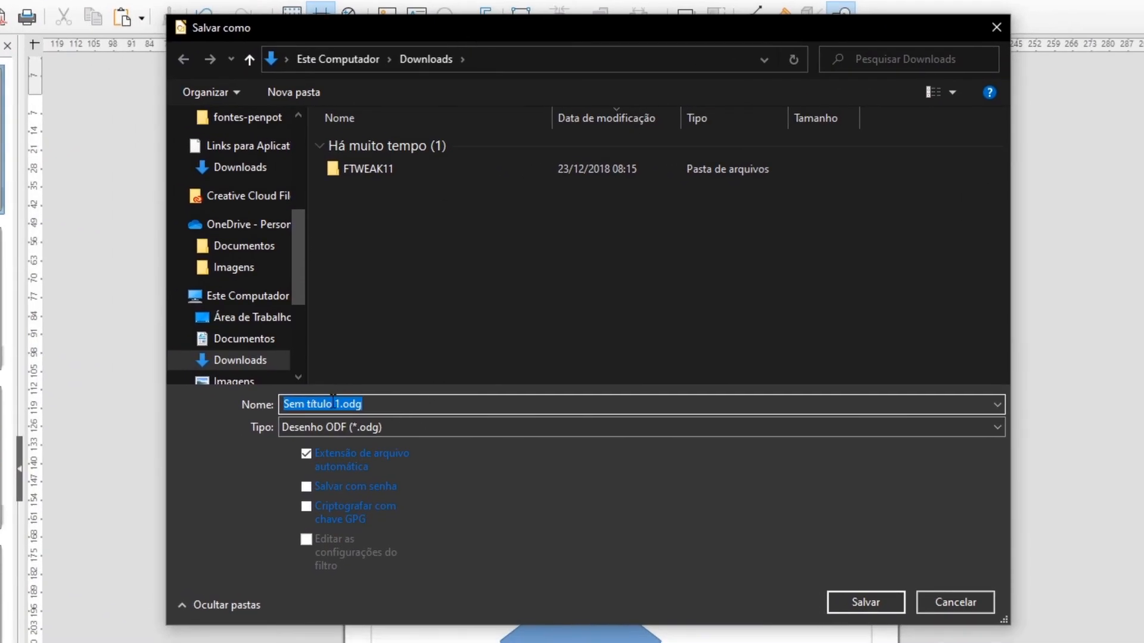
click(510, 443)
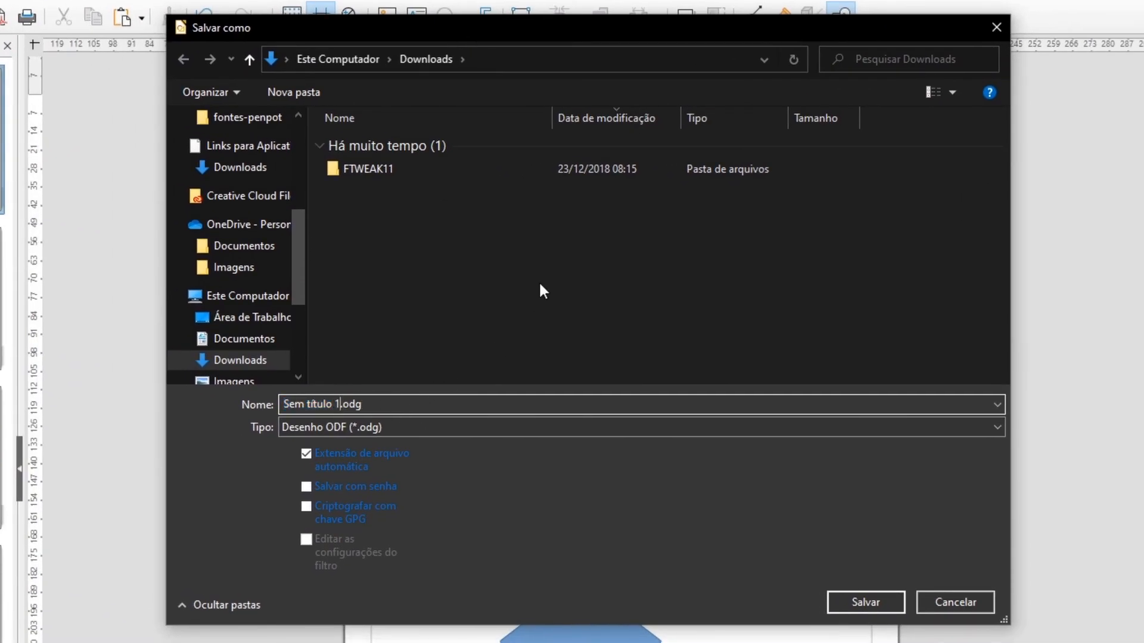
key(BackSpace)
key(BackSpace)
key(BackSpace)
key(BackSpace)
key(BackSpace)
key(BackSpace)
key(BackSpace)
key(BackSpace)
key(BackSpace)
key(BackSpace)
key(BackSpace)
key(BackSpace)
text(geralza)
text(o-libreoffice-)
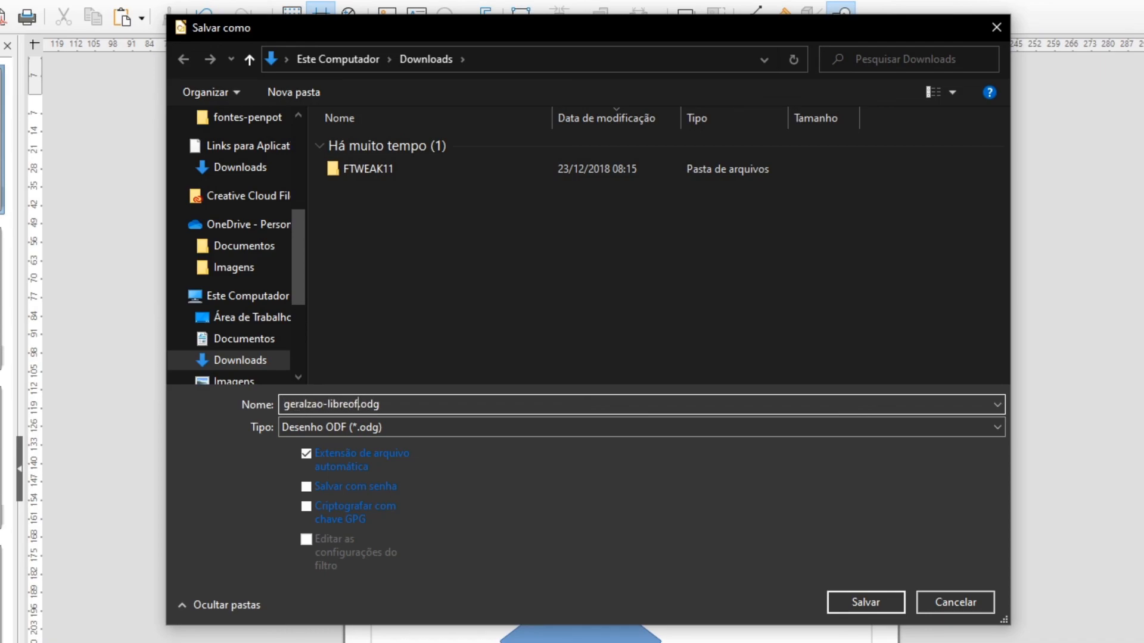
text(draw)
click(874, 604)
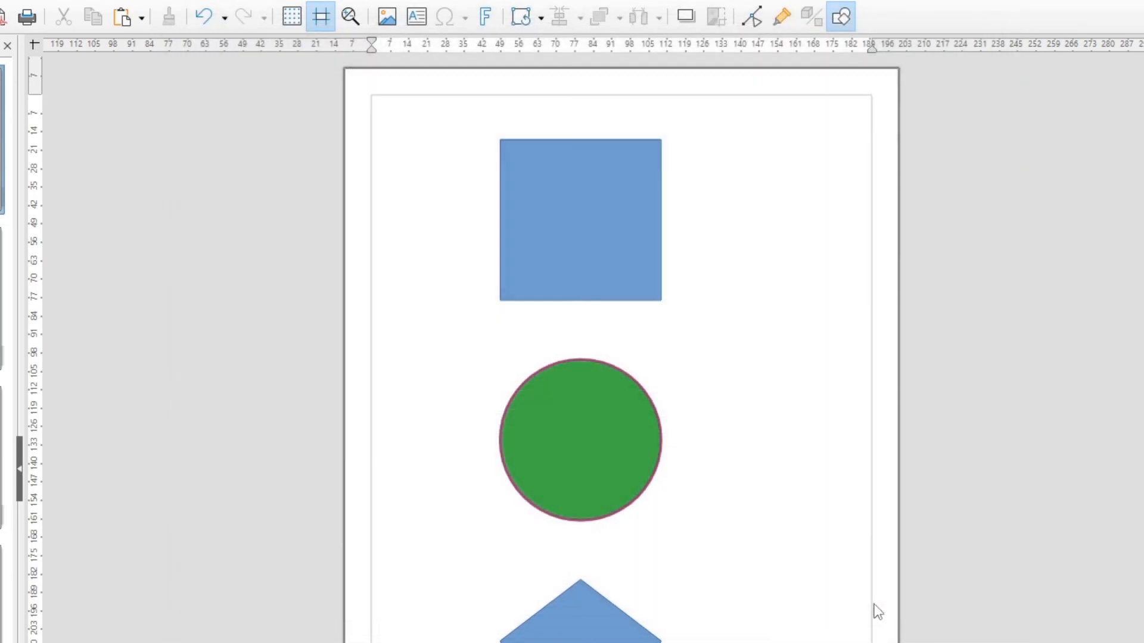